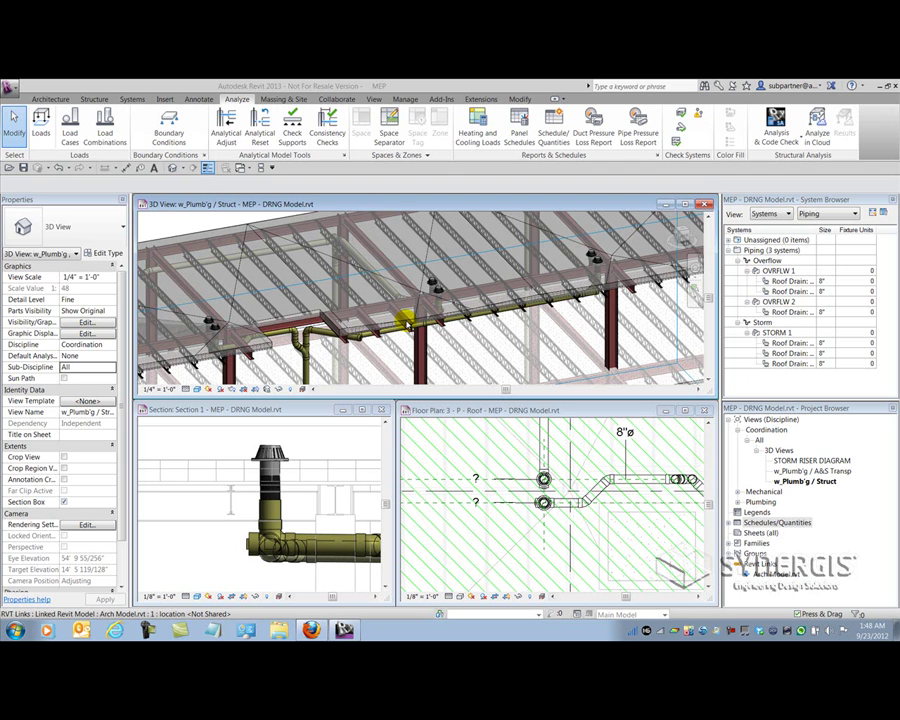
# Step: Select the roof drain in the Section 1 view to inspect its instance properties
pyautogui.click(300, 446)
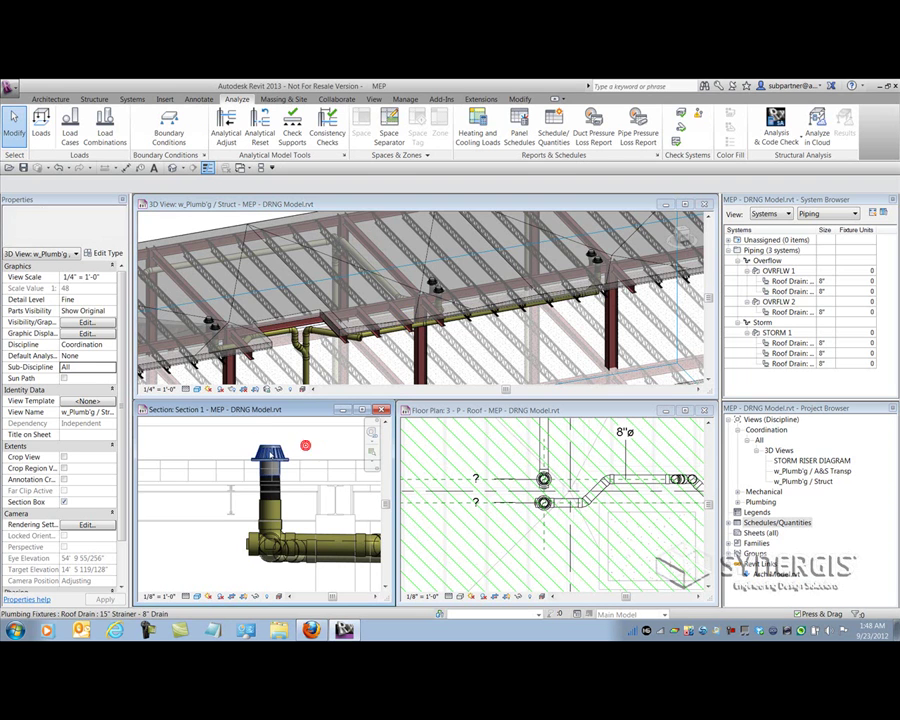
pyautogui.click(268, 468)
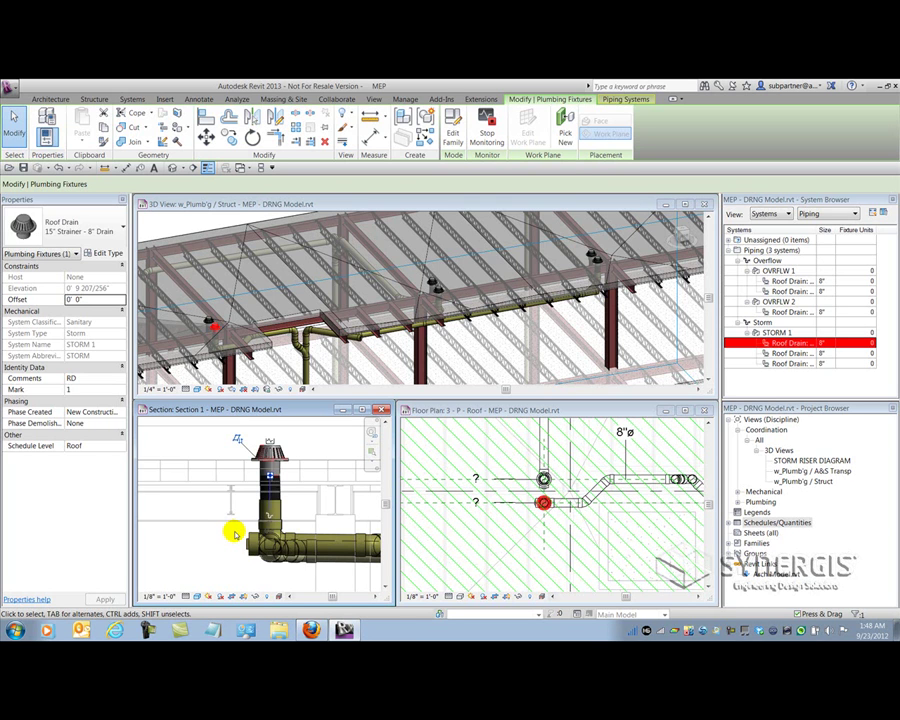
# Step: Browse the project's Piping System families and examine the Storm and Overflow system types
pyautogui.click(735, 543)
pyautogui.scroll(-5, 757, 544)
pyautogui.scroll(-5, 760, 543)
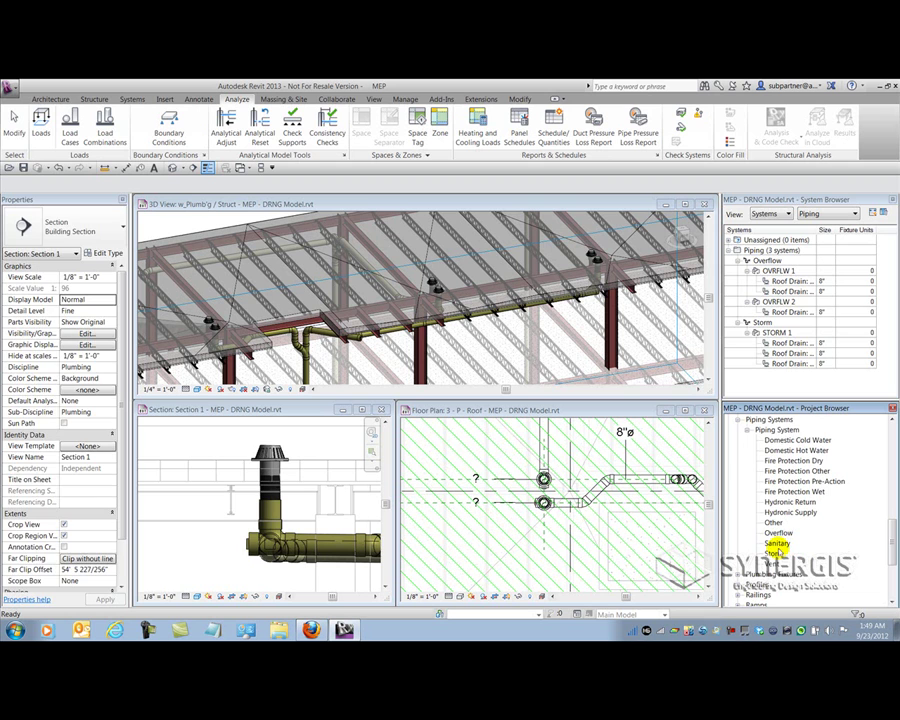
pyautogui.click(774, 552)
pyautogui.click(778, 533)
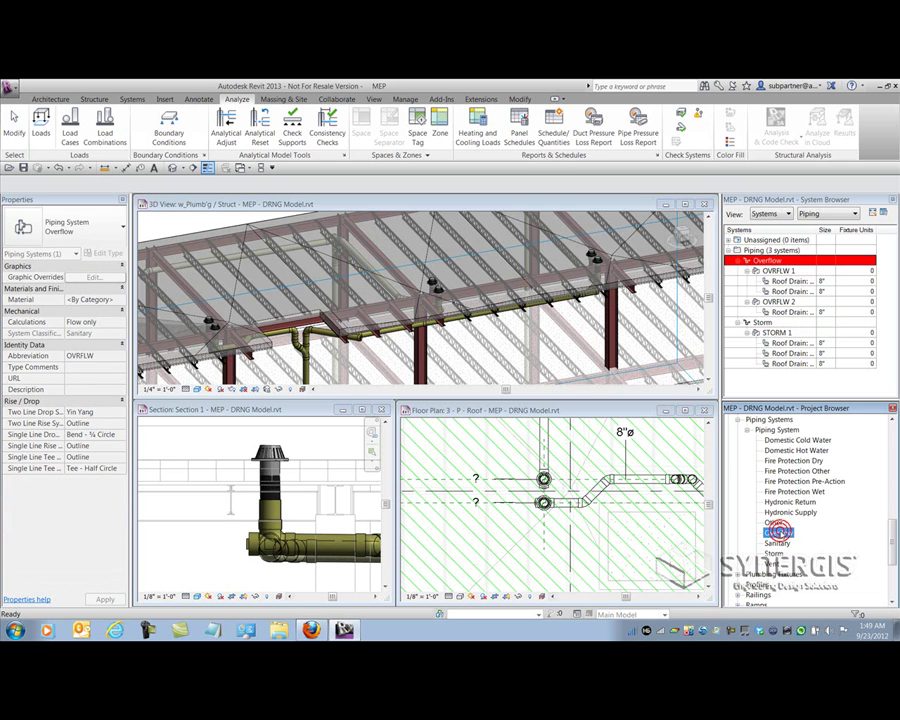
pyautogui.click(757, 323)
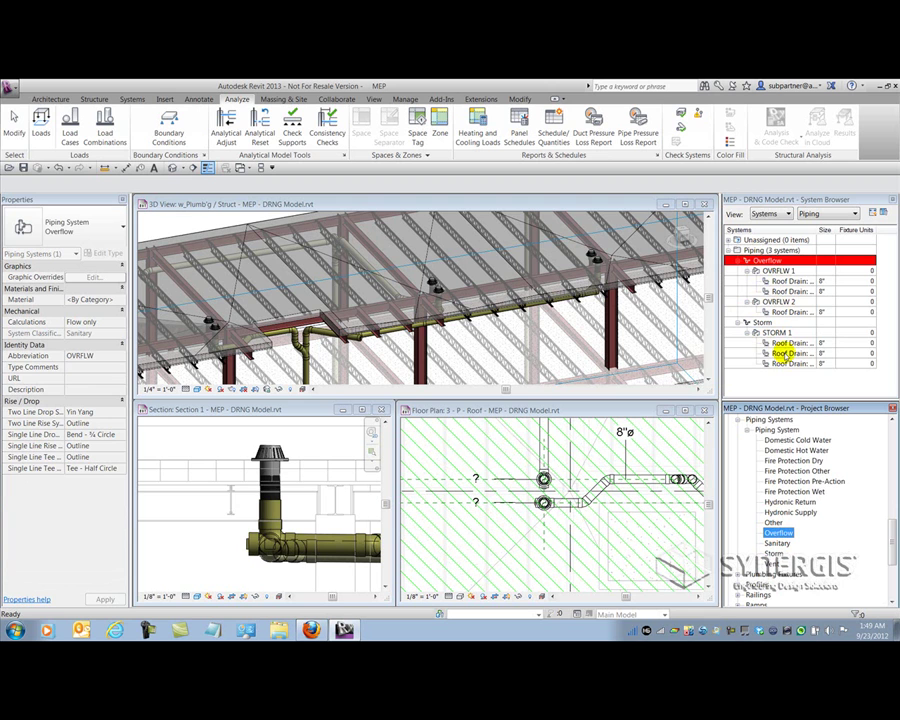
# Step: Examine the type properties of the Storm piping system, including its calculation setting and abbreviation
pyautogui.click(775, 553)
pyautogui.rightClick(775, 553)
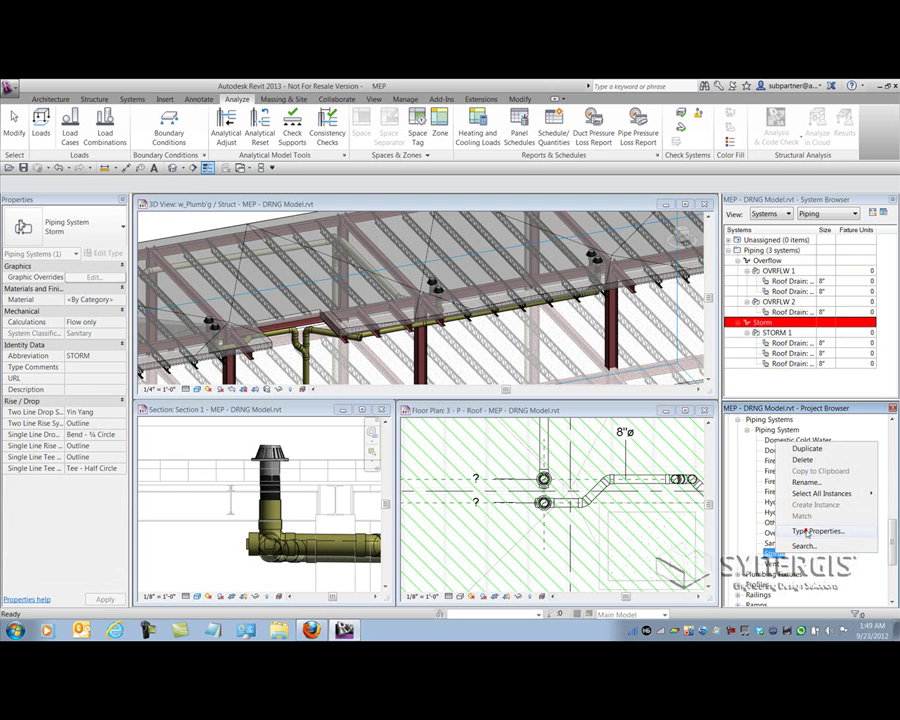
pyautogui.click(803, 528)
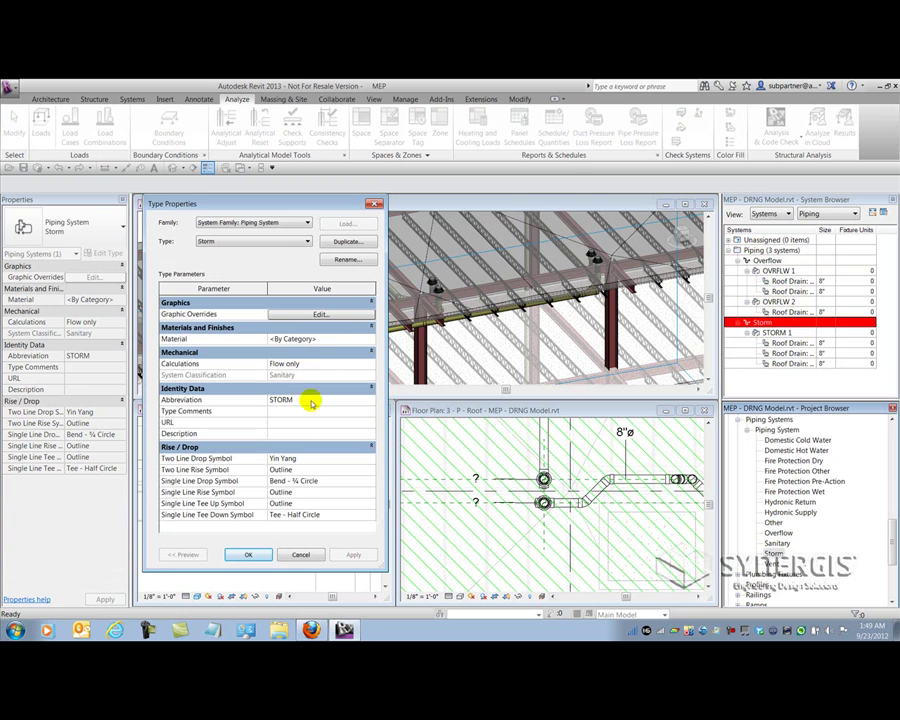
pyautogui.click(249, 554)
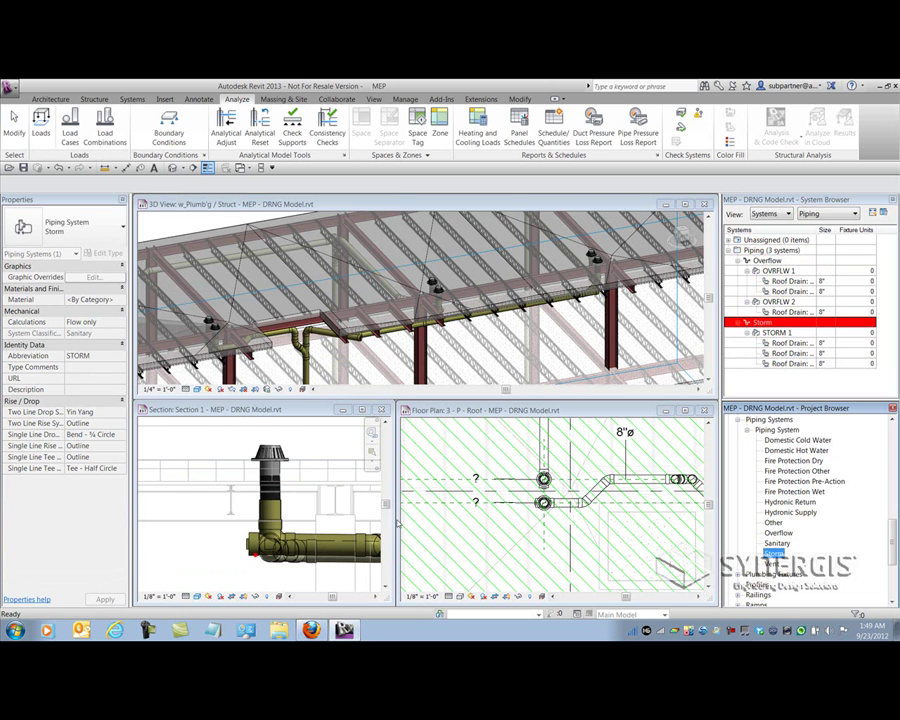
# Step: Select the roof drain in the section view and review its type parameters, including the fixture unit fields
pyautogui.click(306, 438)
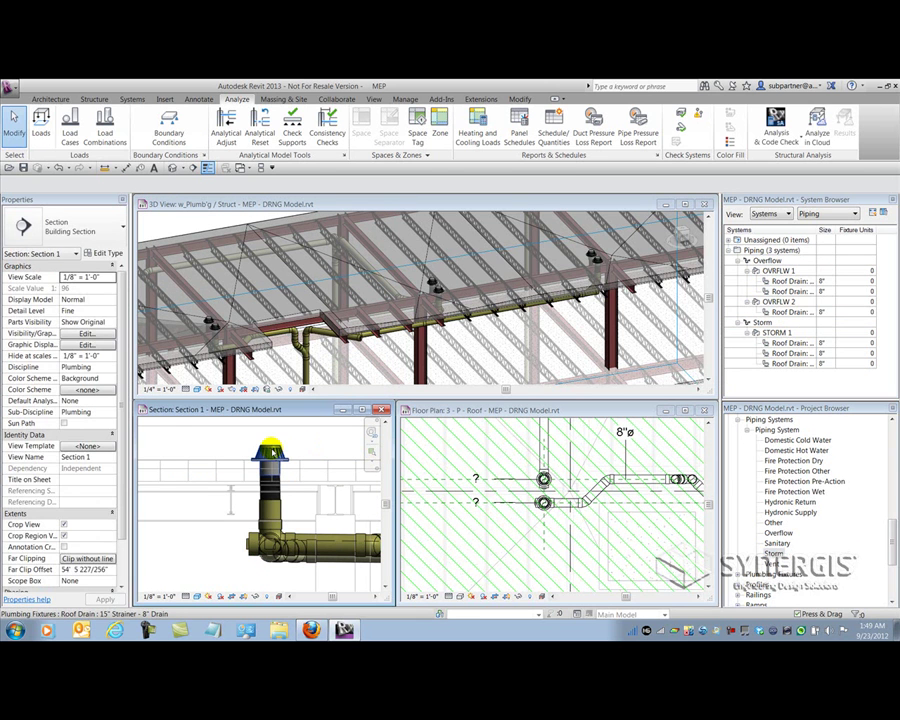
pyautogui.click(272, 450)
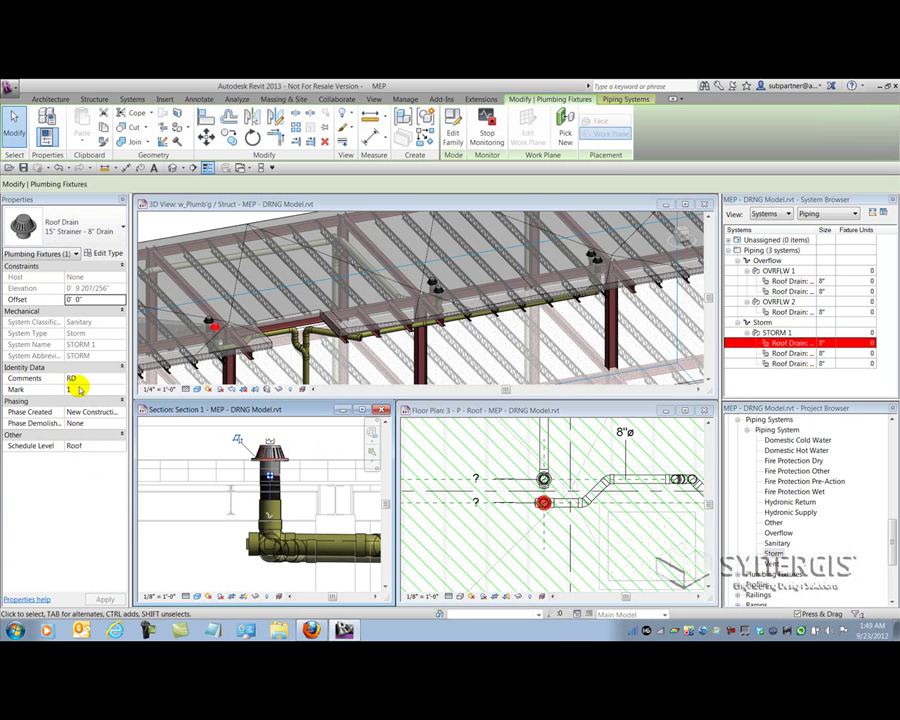
pyautogui.click(105, 253)
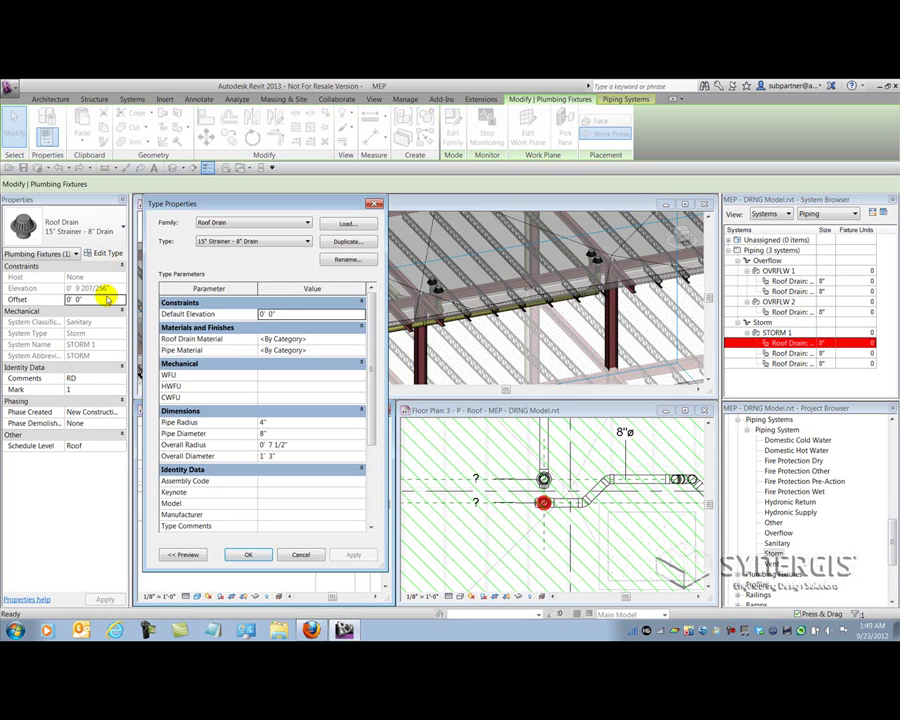
pyautogui.moveTo(372, 416)
pyautogui.mouseDown()
pyautogui.moveTo(372, 517)
pyautogui.moveTo(368, 412)
pyautogui.mouseUp()
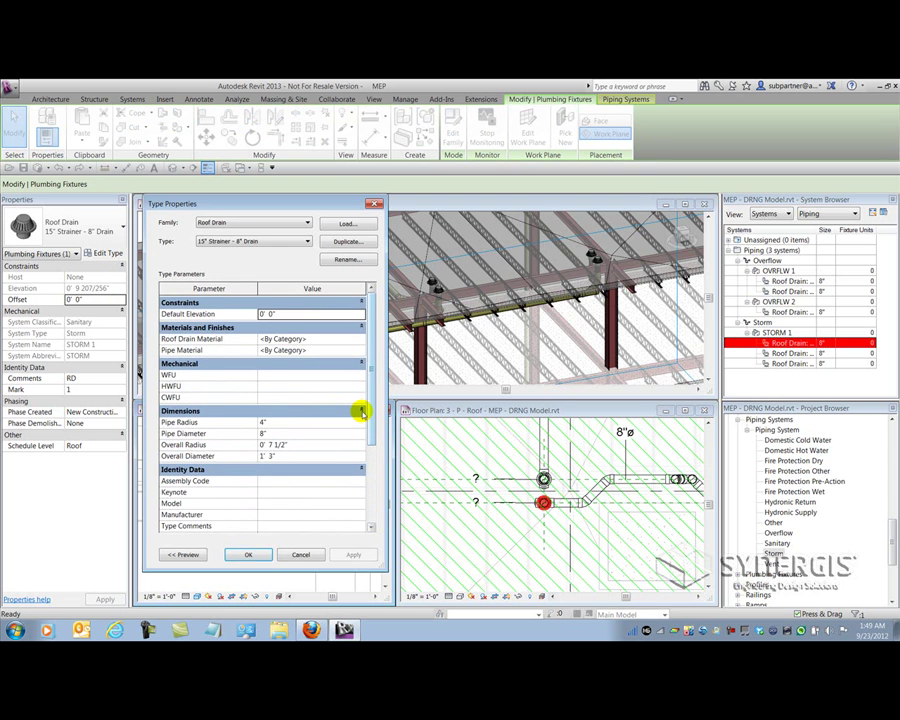
pyautogui.click(250, 556)
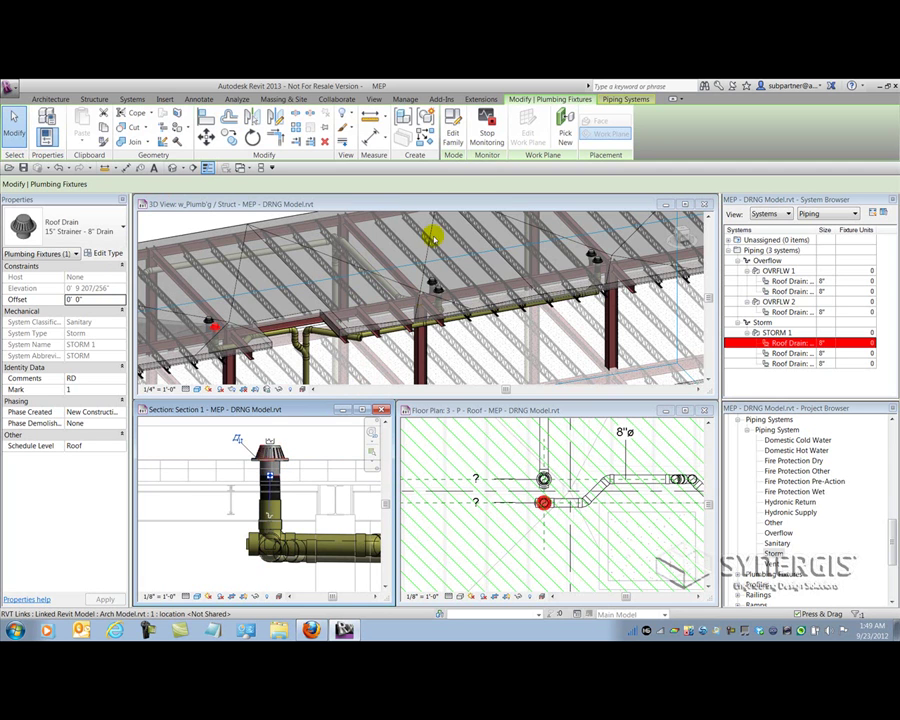
# Step: Open the Roof Drain family for editing and select the sanitary pipe connector below the strainer
pyautogui.click(455, 140)
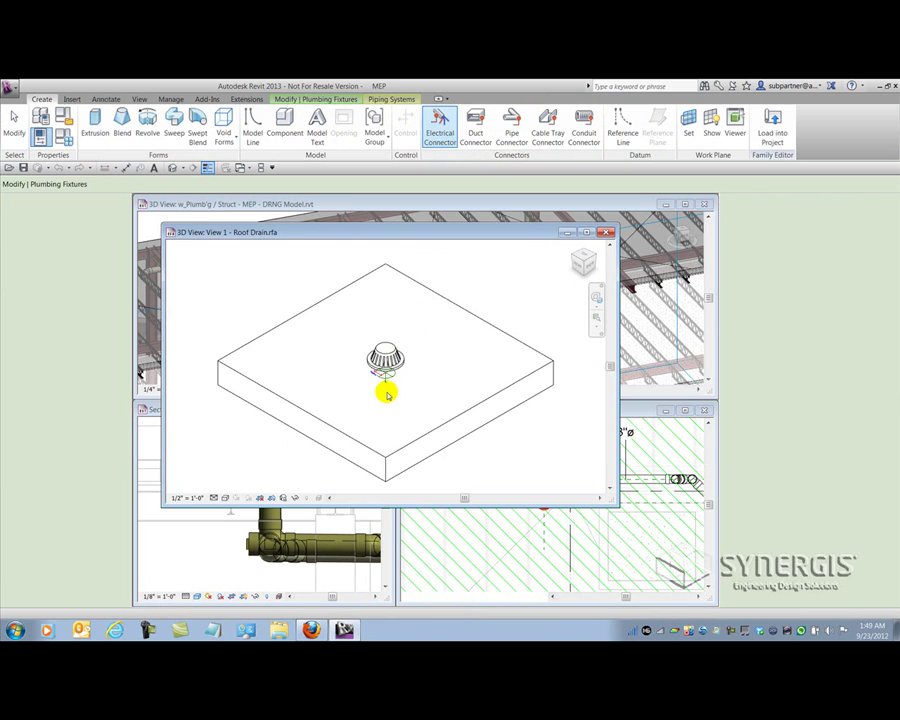
pyautogui.scroll(5, 386, 370)
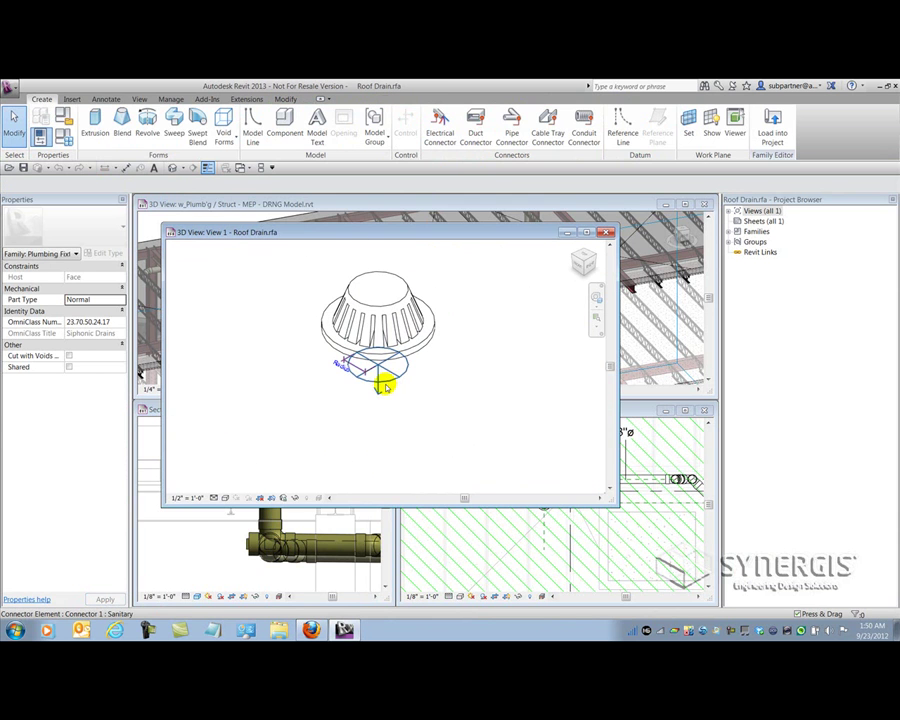
pyautogui.click(383, 382)
pyautogui.scroll(2, 383, 382)
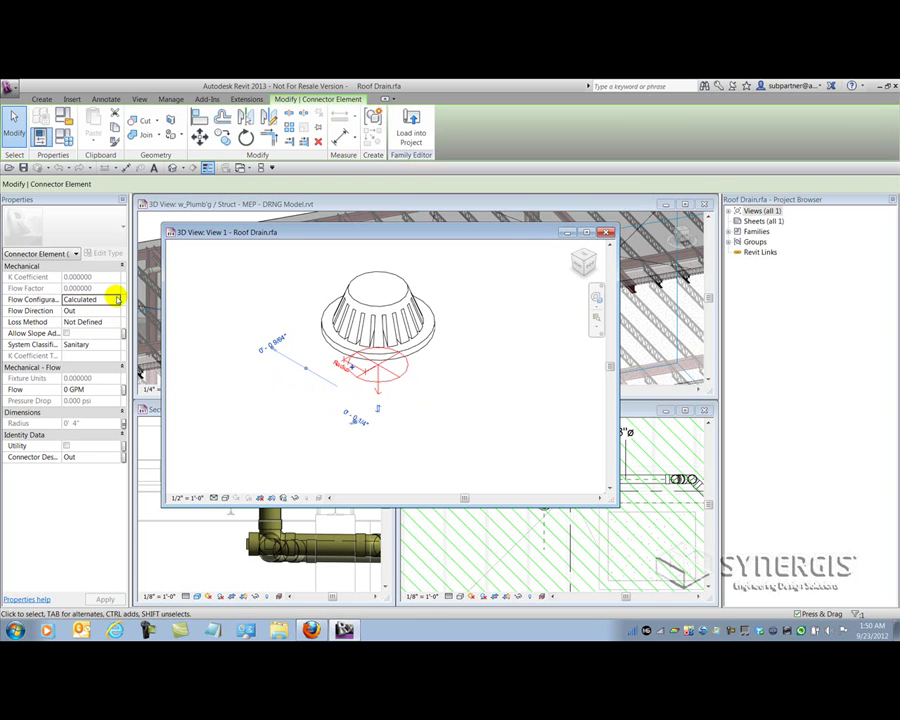
# Step: Try Preset and System as the connector's flow configuration
pyautogui.click(116, 300)
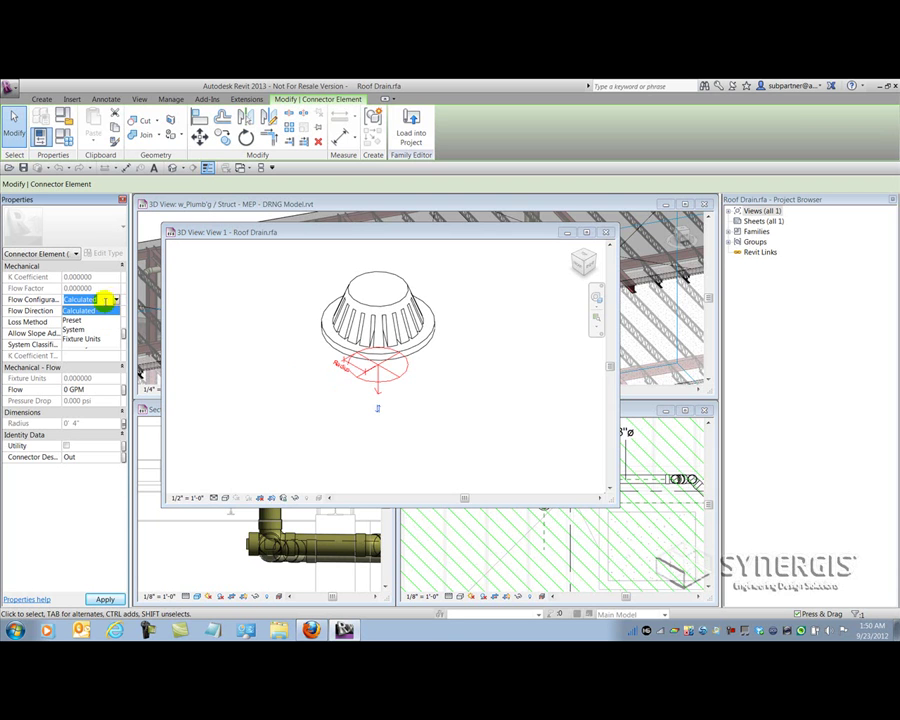
pyautogui.click(79, 320)
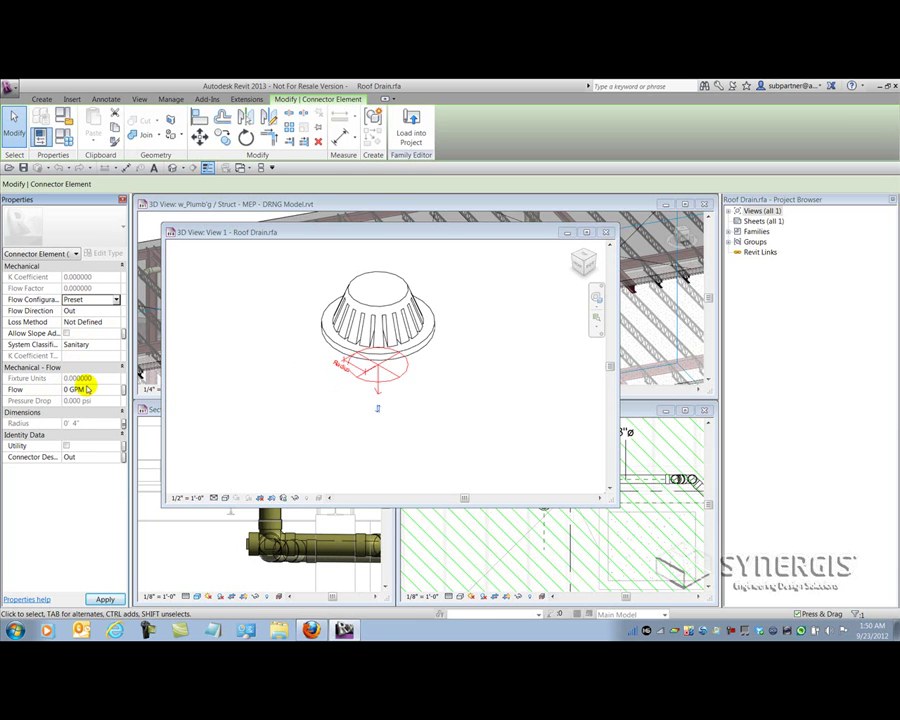
pyautogui.click(116, 299)
pyautogui.click(76, 330)
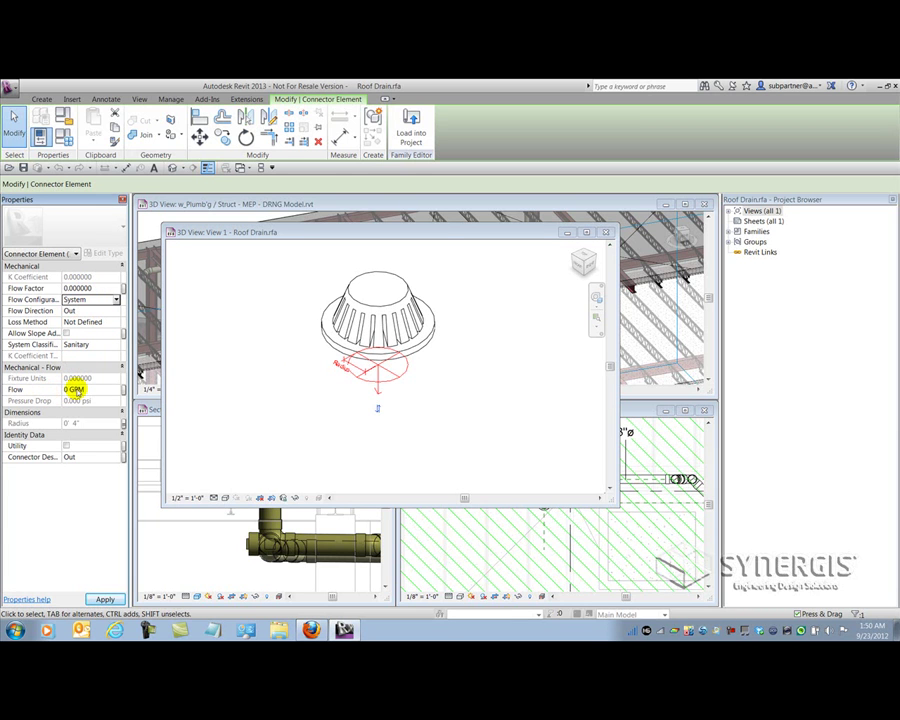
pyautogui.doubleClick(73, 289)
# Step: Set the connector's flow configuration to Fixture Units
pyautogui.click(117, 299)
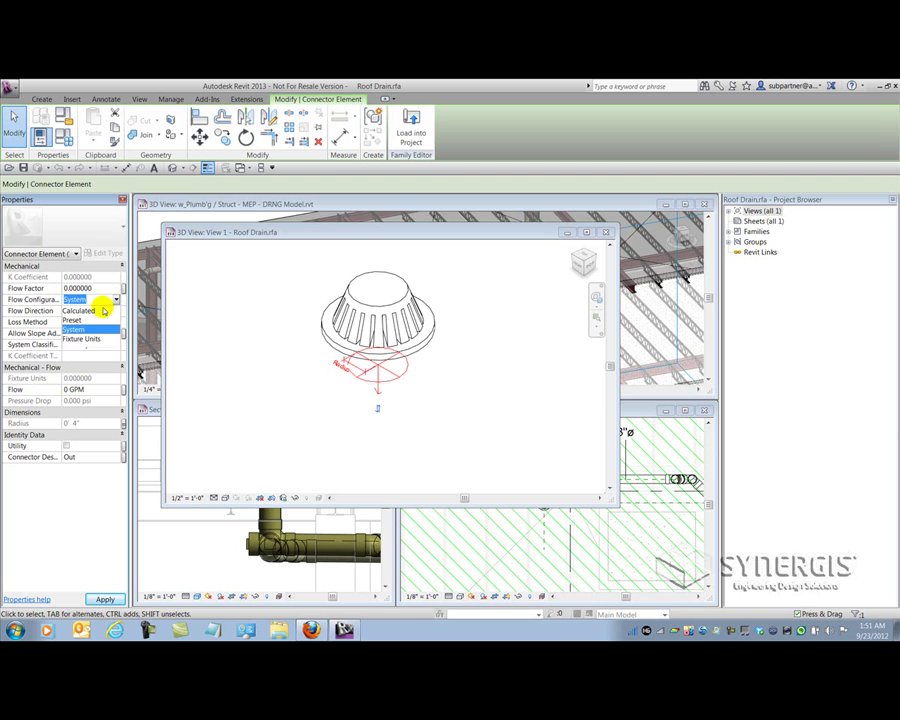
pyautogui.click(88, 339)
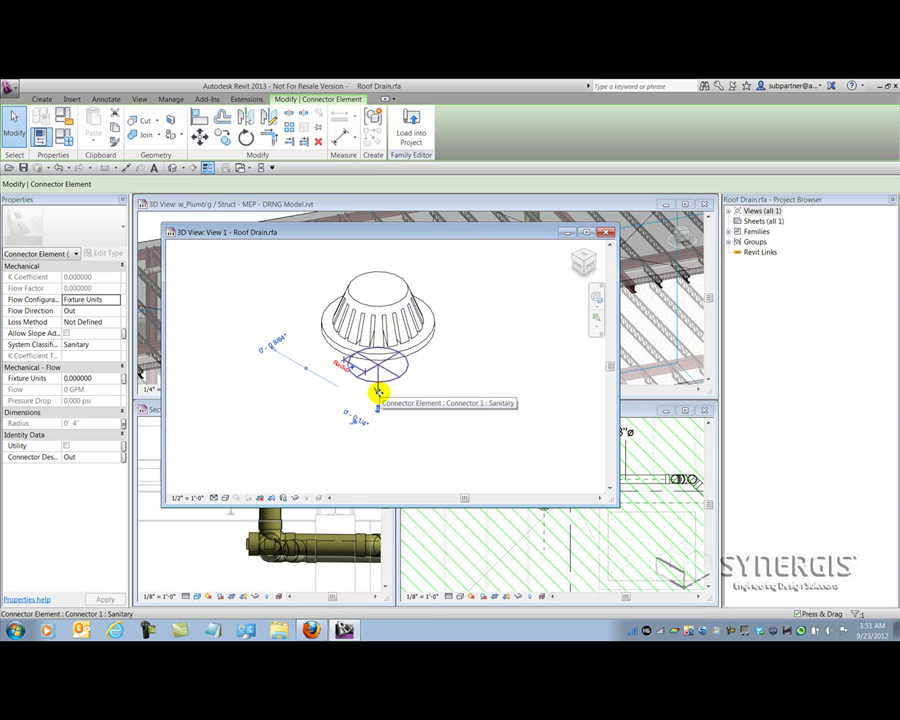
pyautogui.keyDown('shift'); pyautogui.moveTo(378, 392); pyautogui.dragTo(360, 390, button='middle'); pyautogui.keyUp('shift')
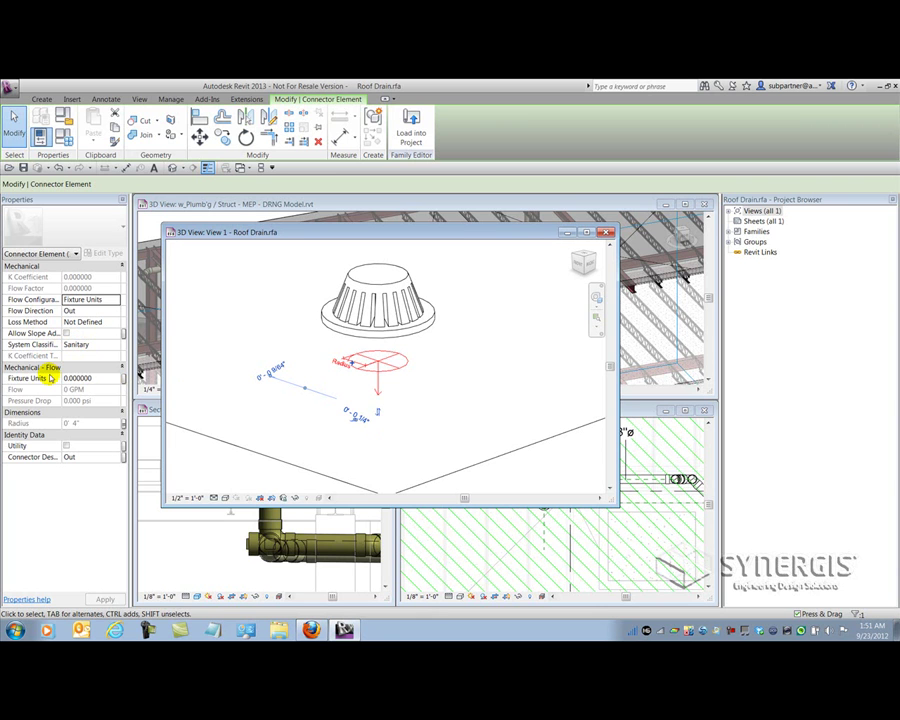
# Step: Begin adding a shared parameter for the connector's Fixture Units, using DFU from the Plumbing parameter group
pyautogui.click(124, 379)
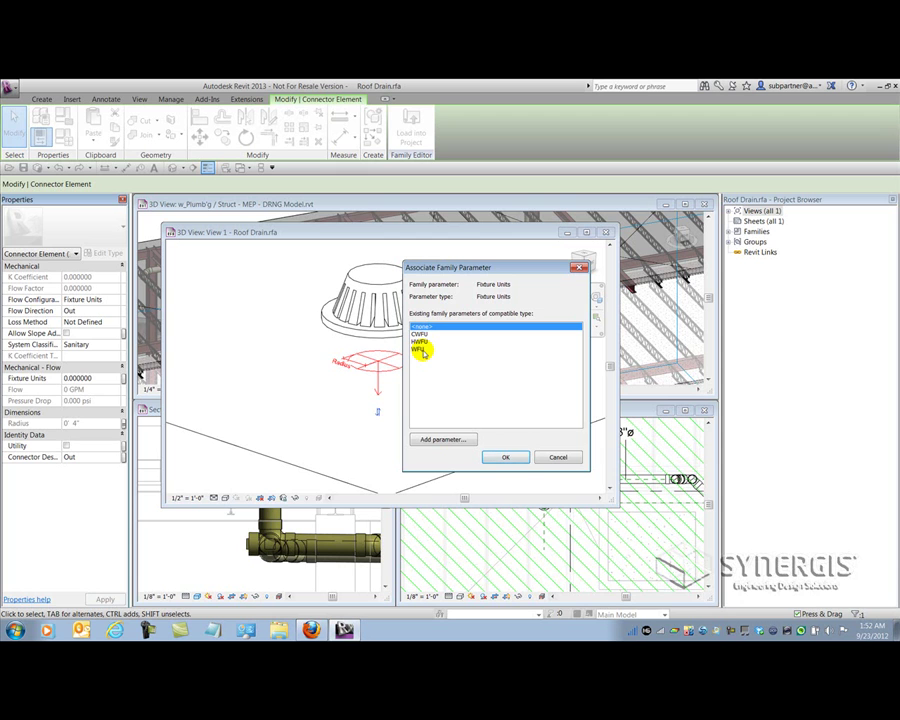
pyautogui.click(460, 439)
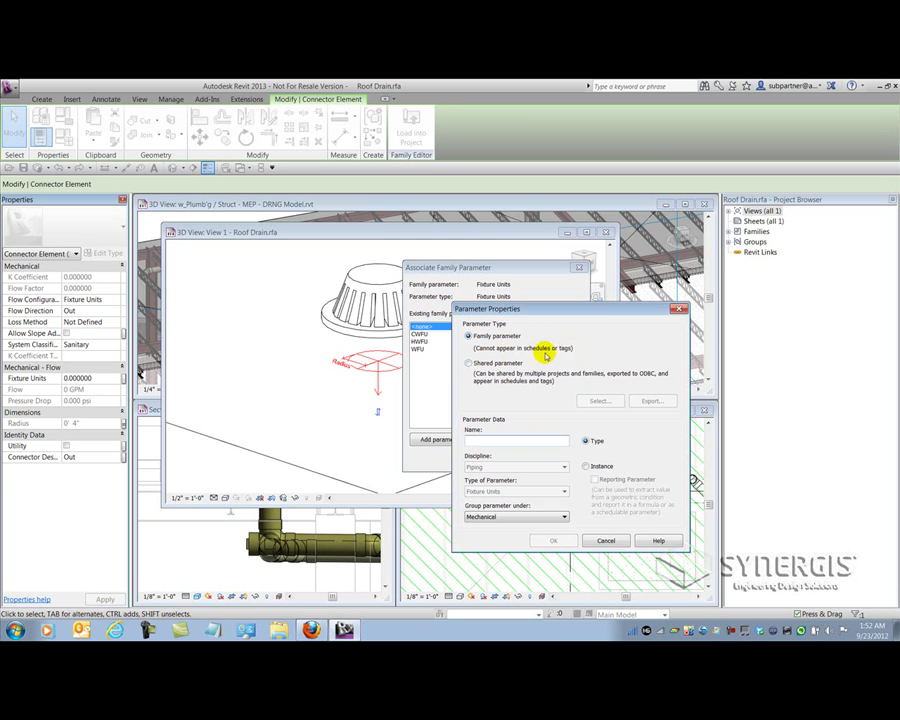
pyautogui.click(486, 363)
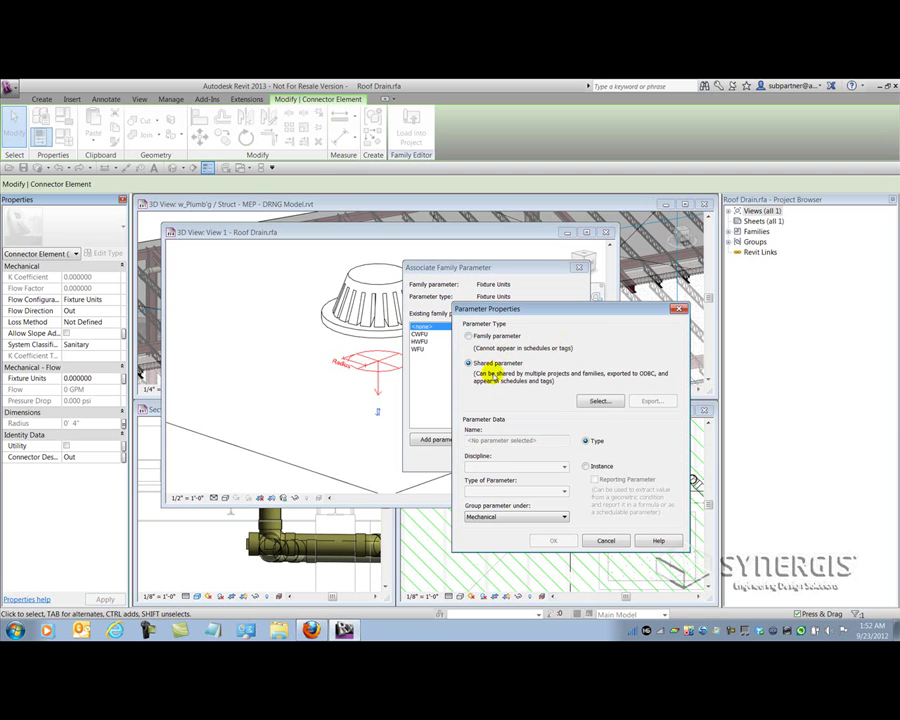
pyautogui.click(603, 401)
pyautogui.moveTo(593, 355)
pyautogui.mouseDown()
pyautogui.moveTo(585, 355)
pyautogui.moveTo(600, 359)
pyautogui.mouseUp()
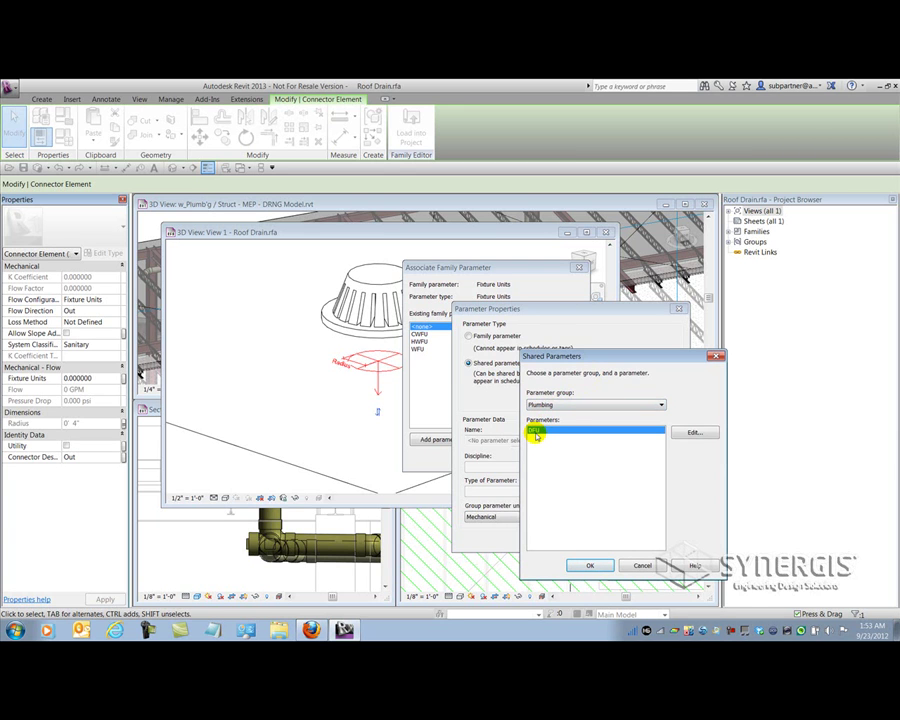
# Step: Check the discipline and parameter type of DFU in the shared parameter file
pyautogui.click(694, 433)
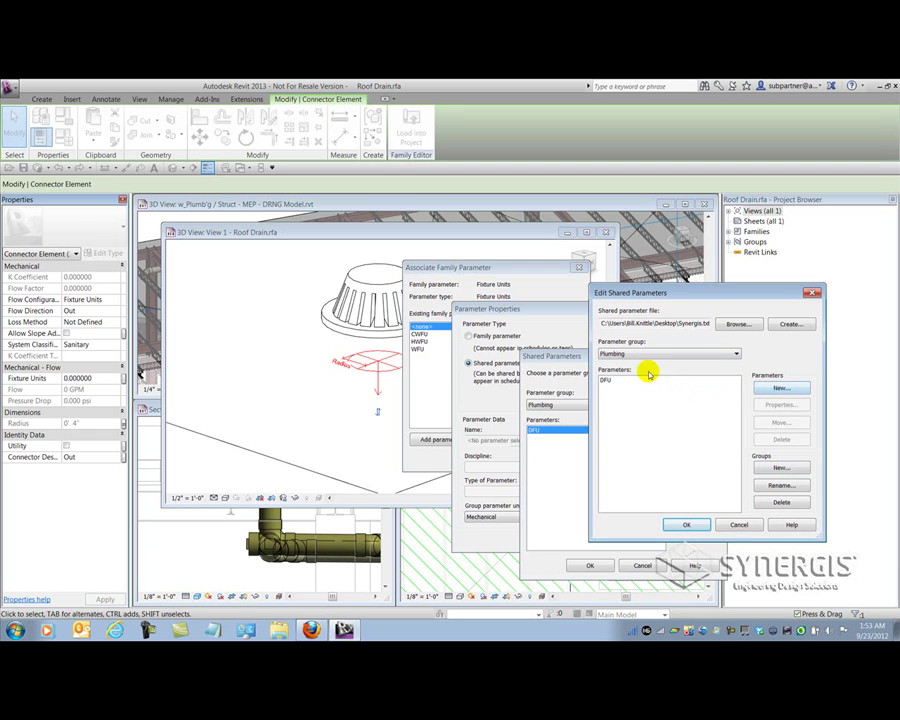
pyautogui.click(606, 381)
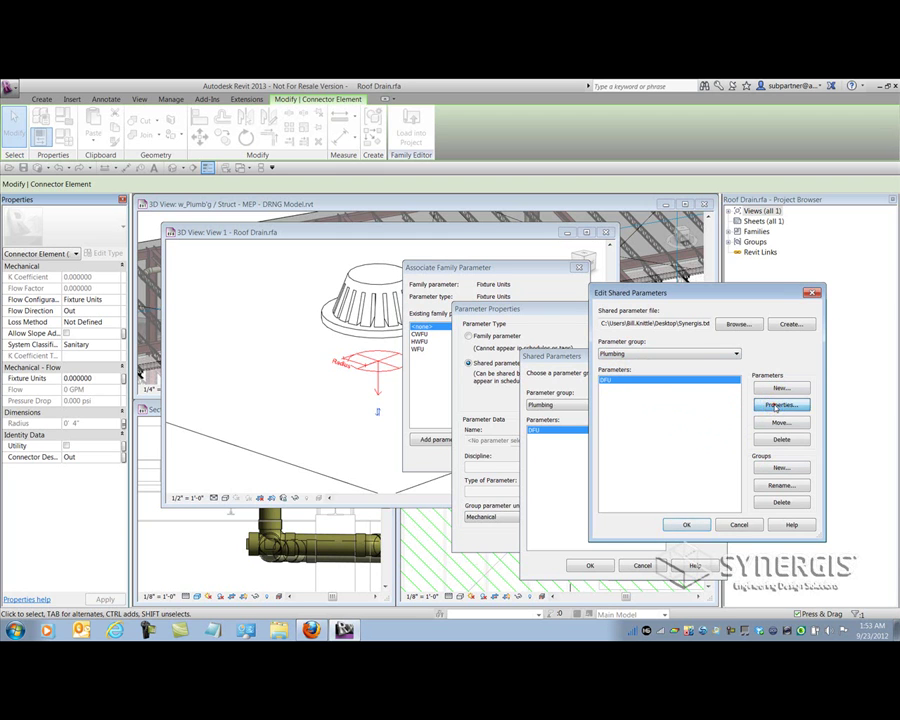
pyautogui.click(776, 405)
pyautogui.moveTo(748, 196); pyautogui.dragTo(704, 271)
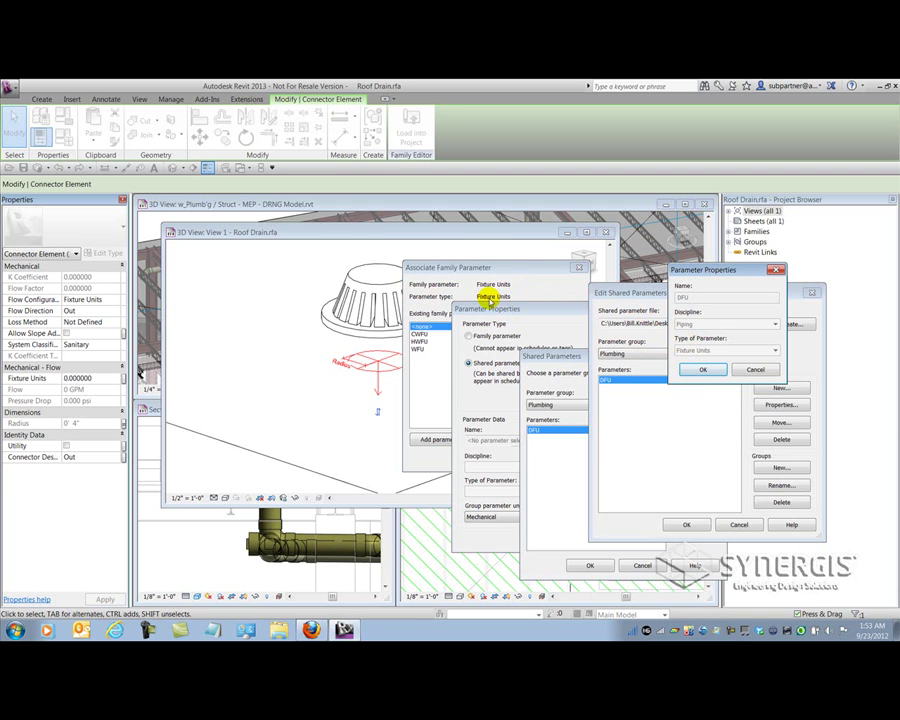
pyautogui.click(699, 370)
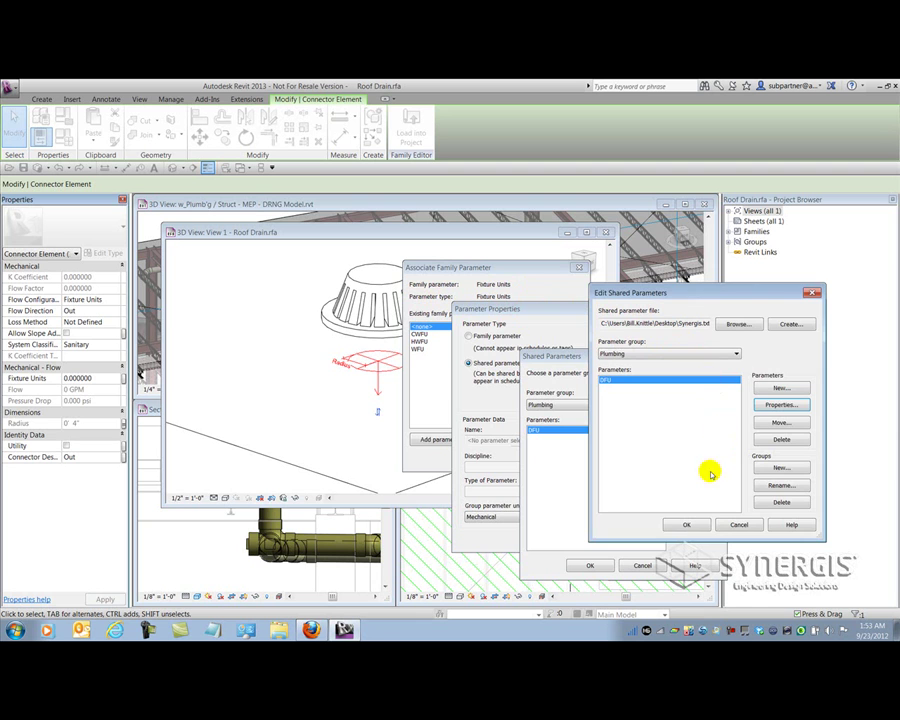
pyautogui.click(686, 524)
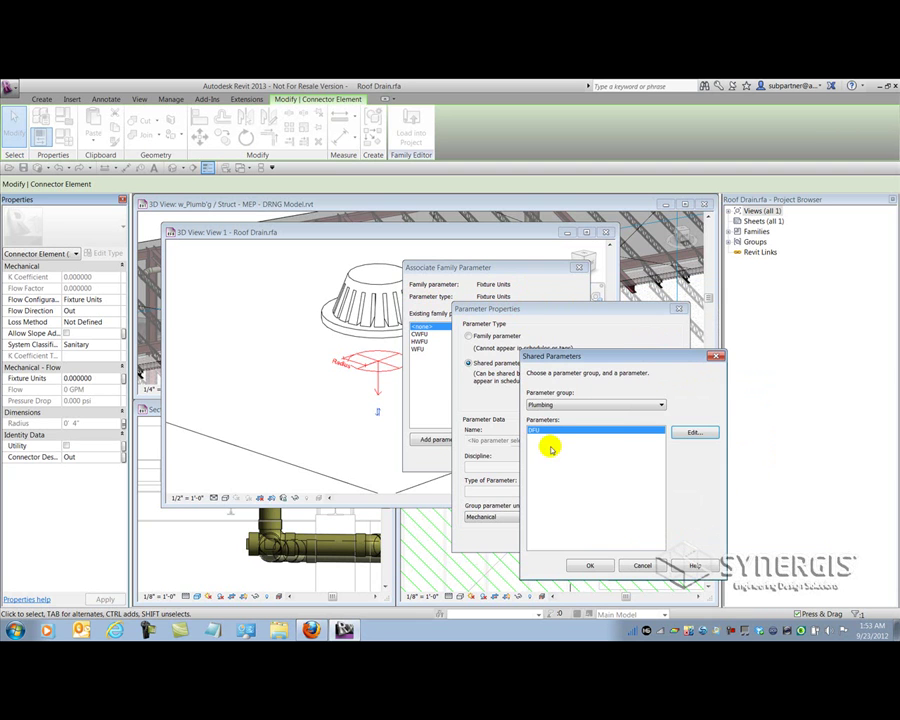
# Step: Add DFU as an instance parameter grouped under Mechanical - Flow and associate it with the connector's Fixture Units
pyautogui.click(590, 565)
pyautogui.click(587, 466)
pyautogui.click(563, 517)
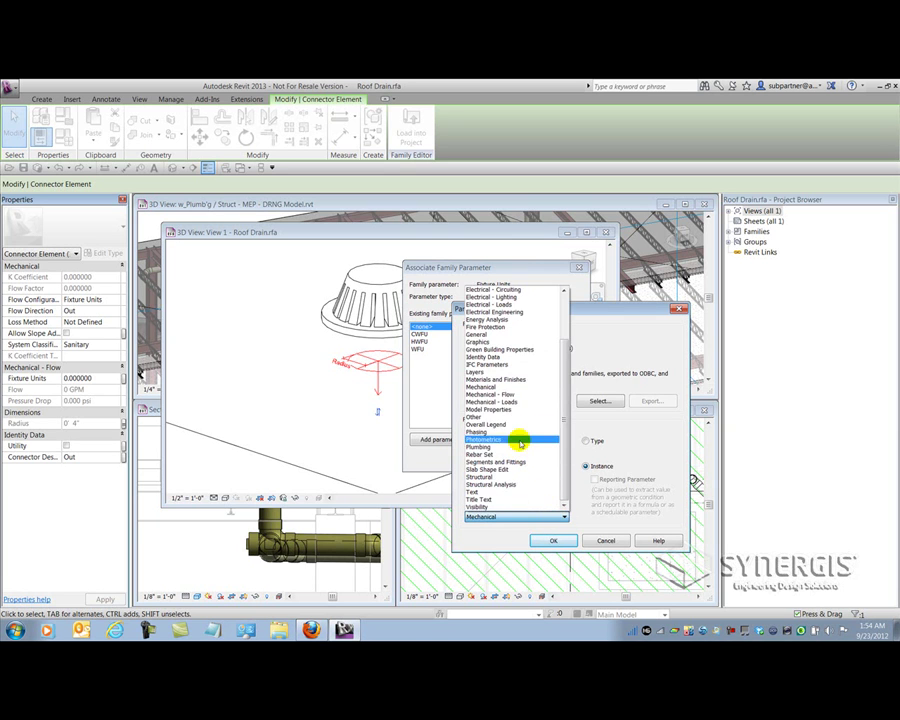
pyautogui.click(507, 396)
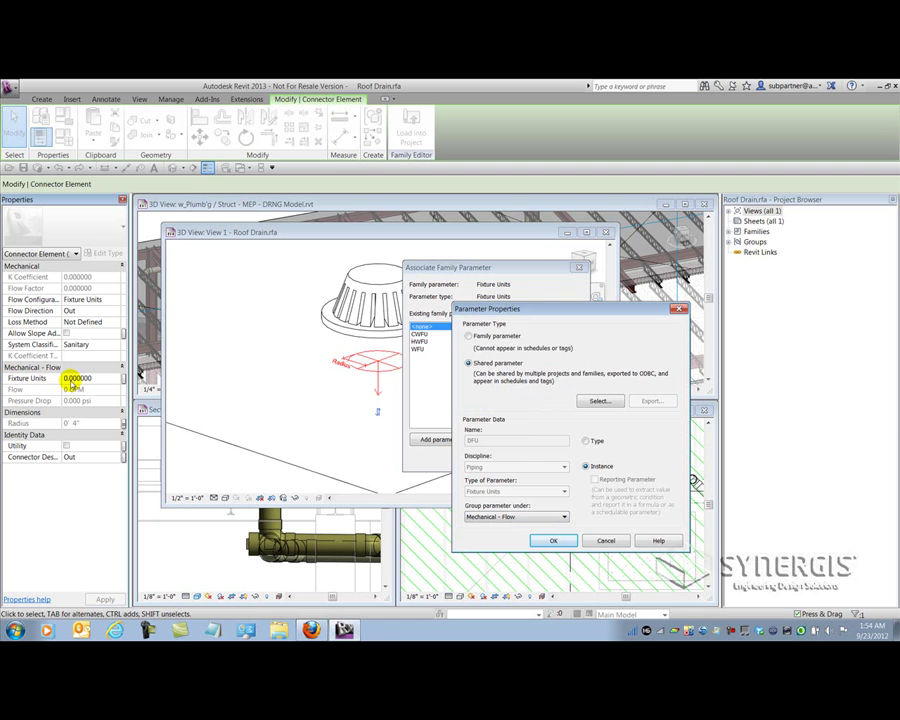
pyautogui.click(553, 541)
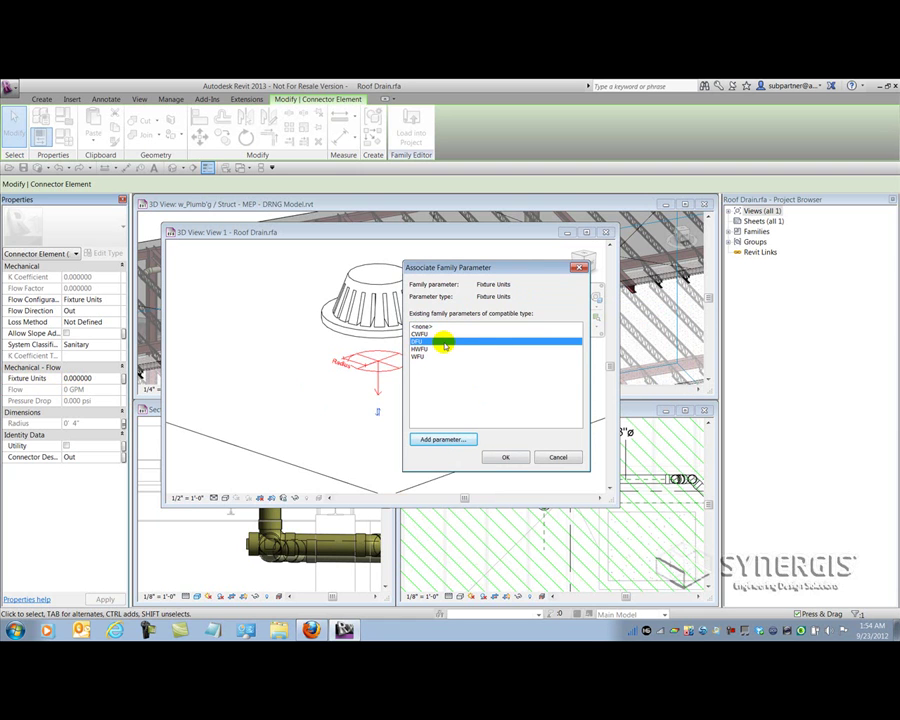
pyautogui.click(507, 457)
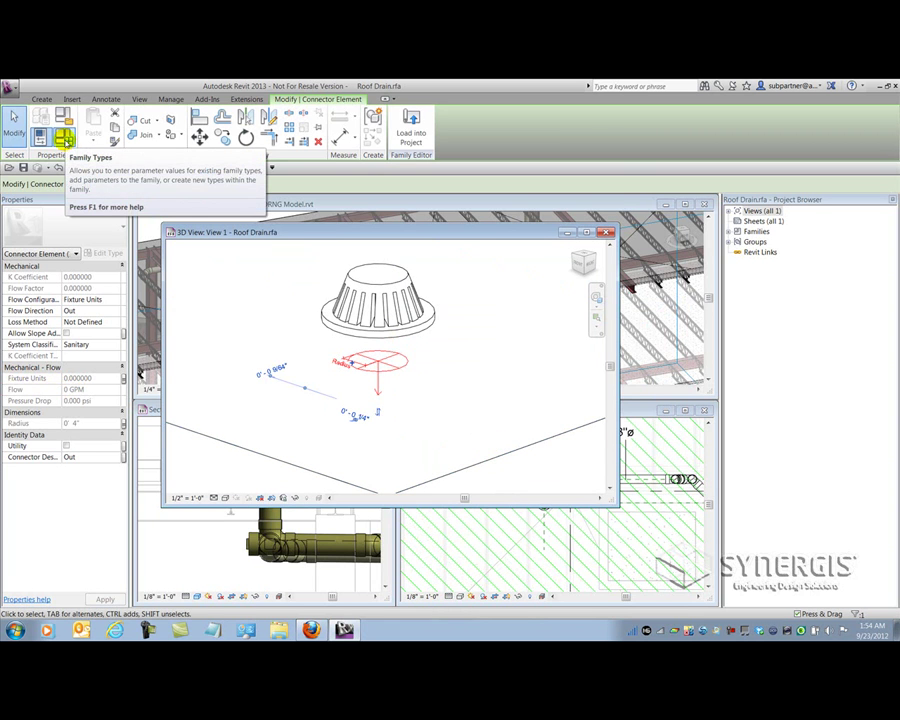
# Step: Check the DFU parameter under Mechanical - Flow in the roof drain's family types
pyautogui.click(63, 138)
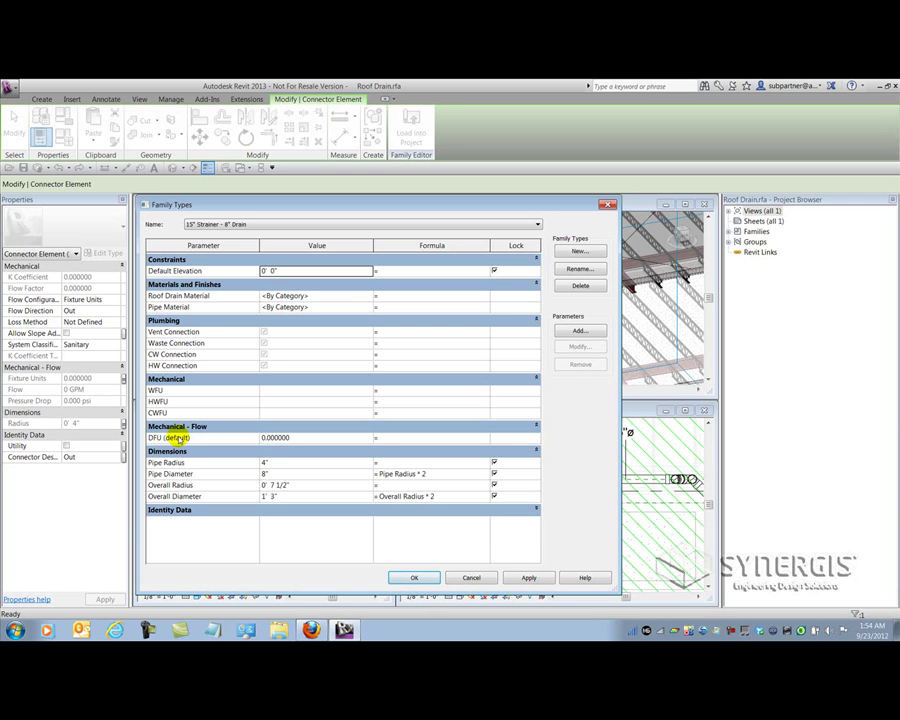
pyautogui.click(416, 579)
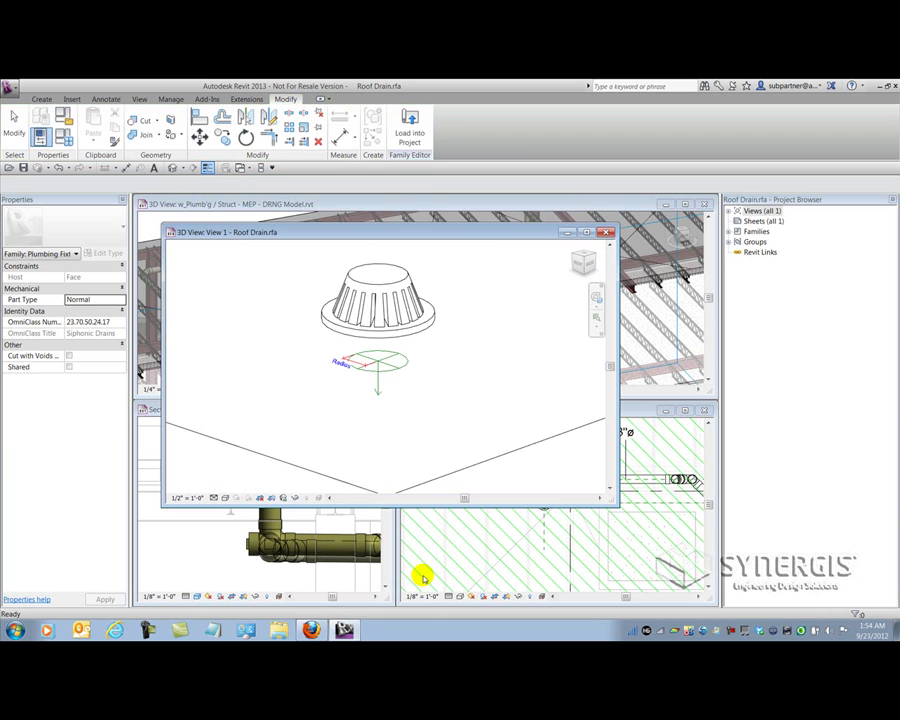
# Step: Load the updated roof drain family into the MEP project and inspect the DFU parameter of the roof drain in Section 1
pyautogui.click(410, 133)
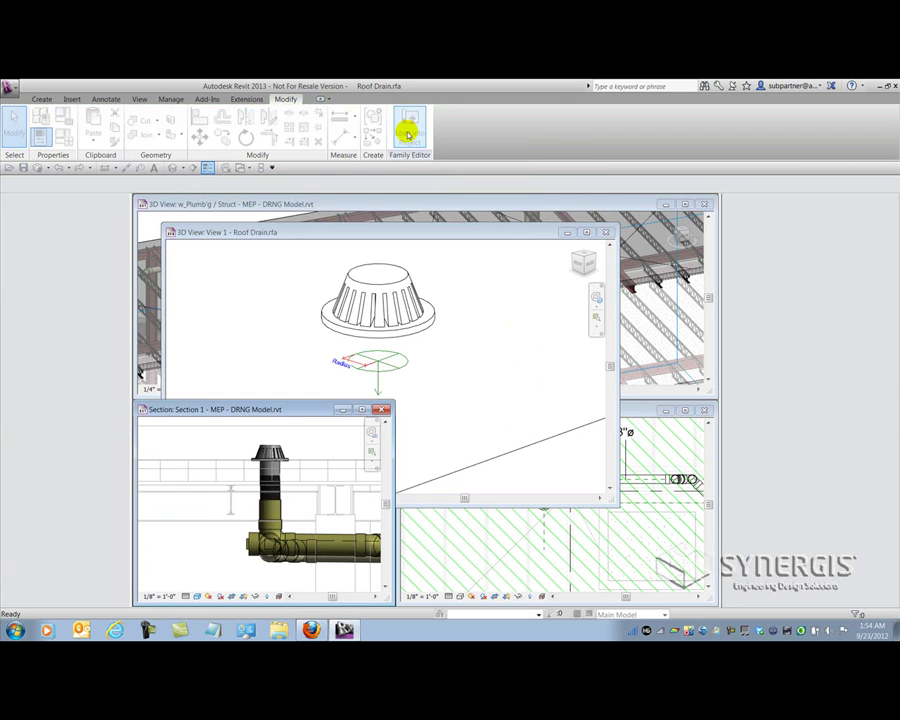
pyautogui.click(392, 327)
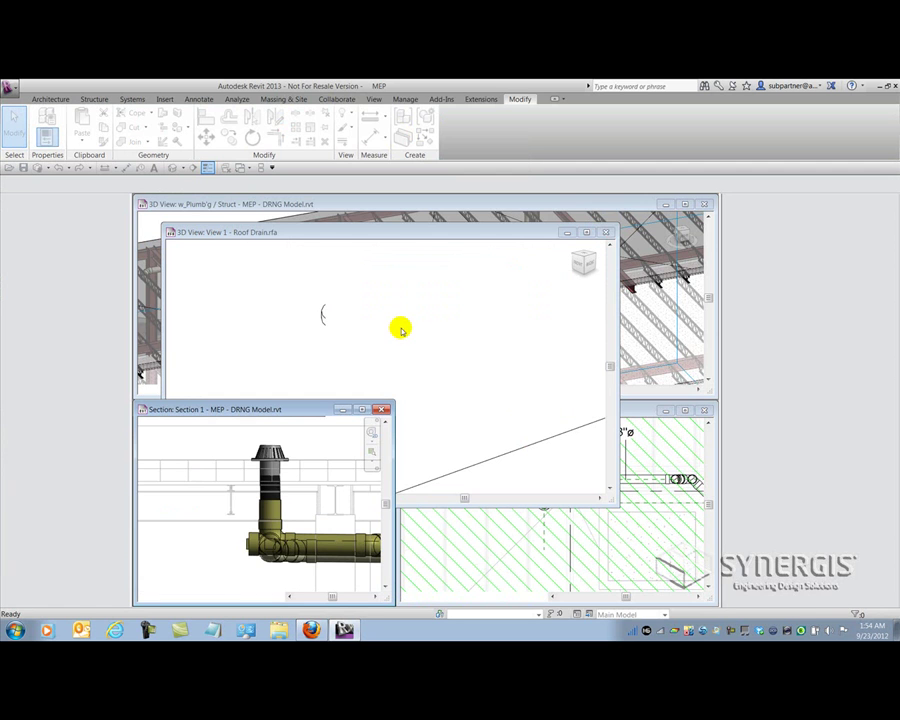
pyautogui.click(605, 232)
pyautogui.click(492, 357)
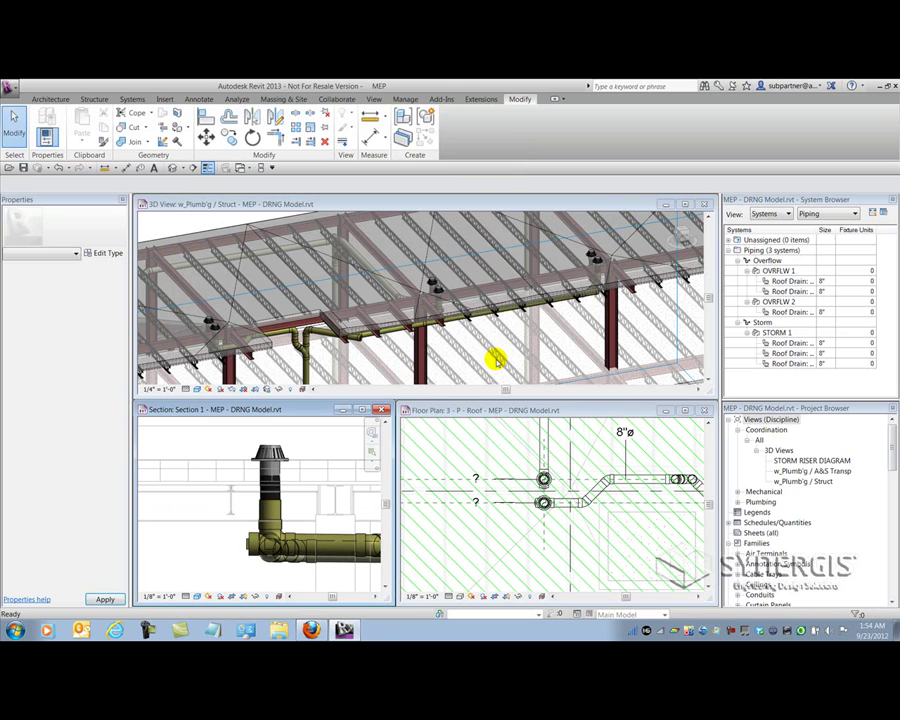
pyautogui.click(299, 447)
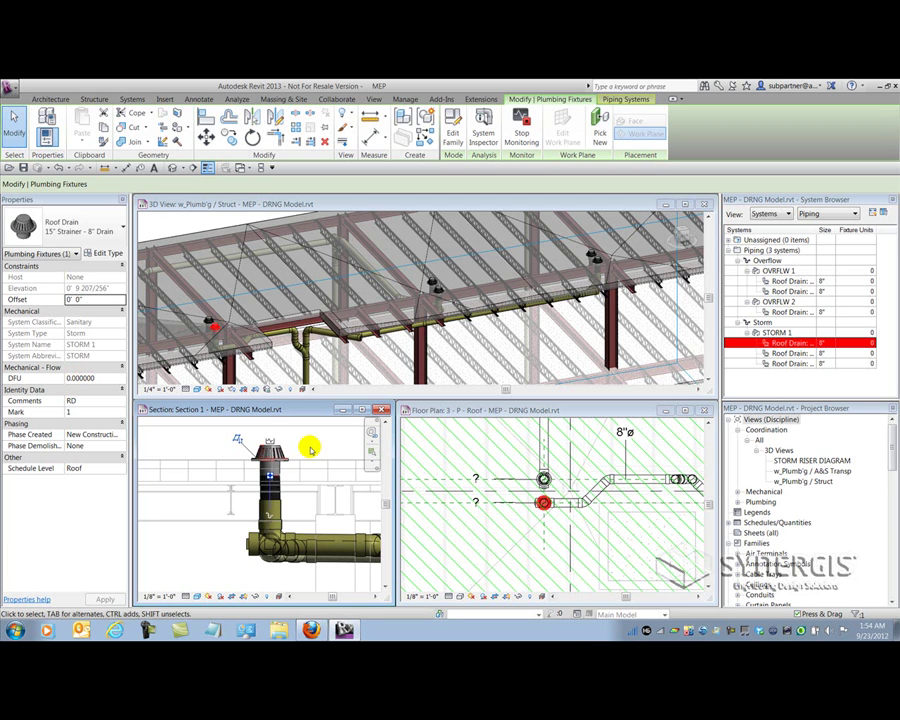
# Step: Check the area of each of the three filled regions on the 3 - P - Roof floor plan
pyautogui.click(514, 457)
pyautogui.scroll(-3, 510, 474)
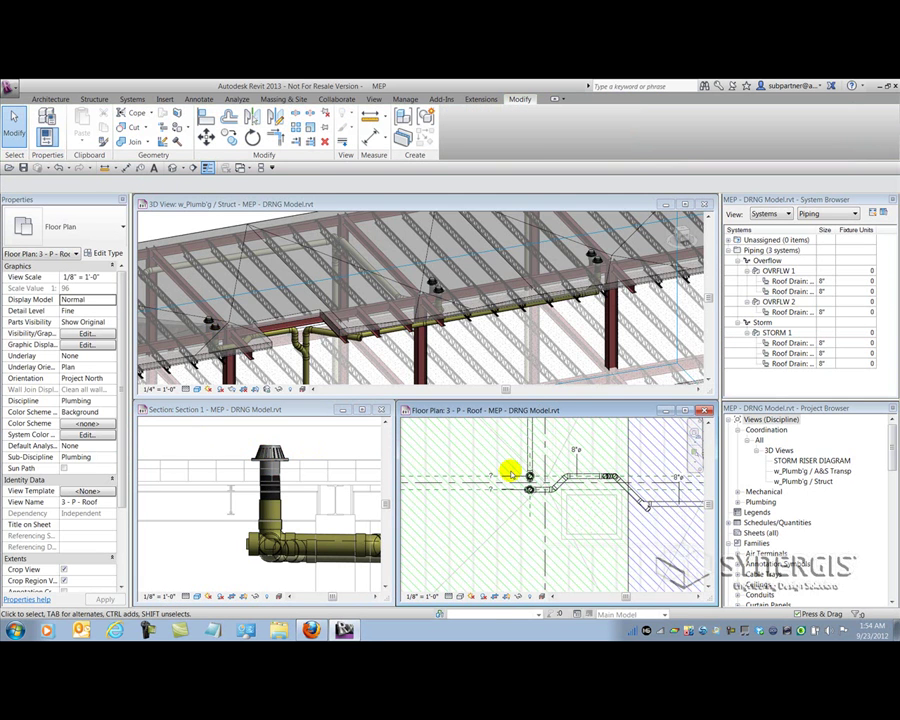
pyautogui.scroll(-4, 505, 477)
pyautogui.moveTo(576, 476); pyautogui.dragTo(542, 508, button='middle')
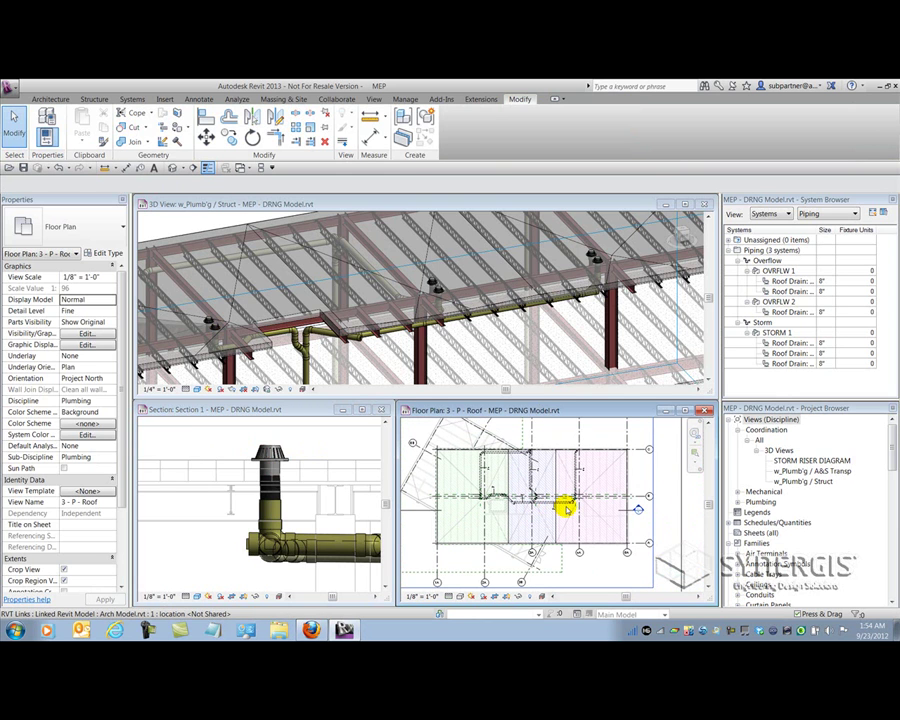
pyautogui.click(451, 541)
pyautogui.click(522, 542)
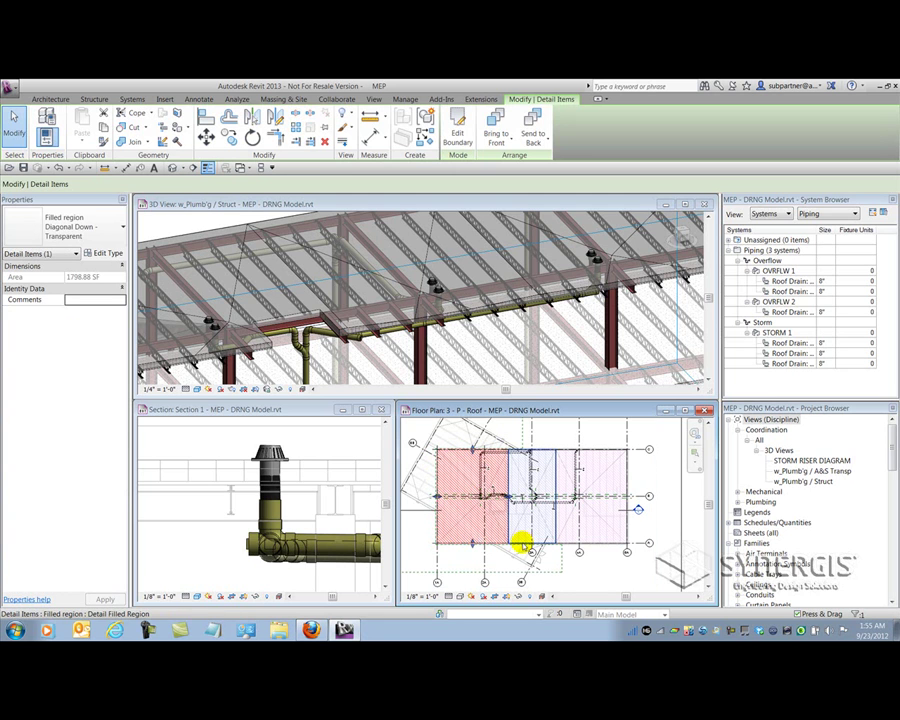
pyautogui.click(524, 542)
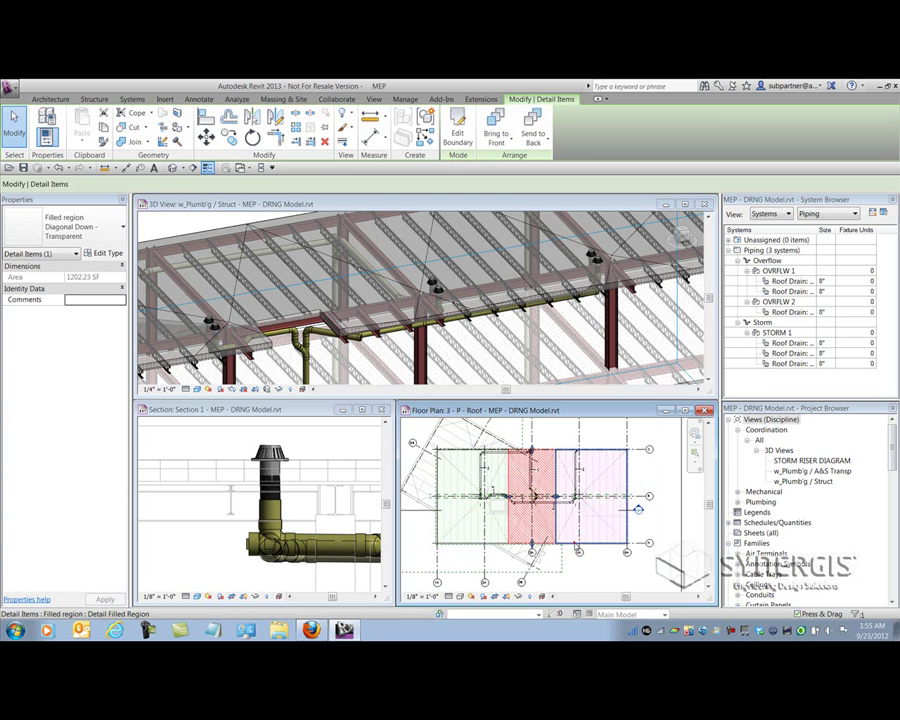
pyautogui.click(573, 541)
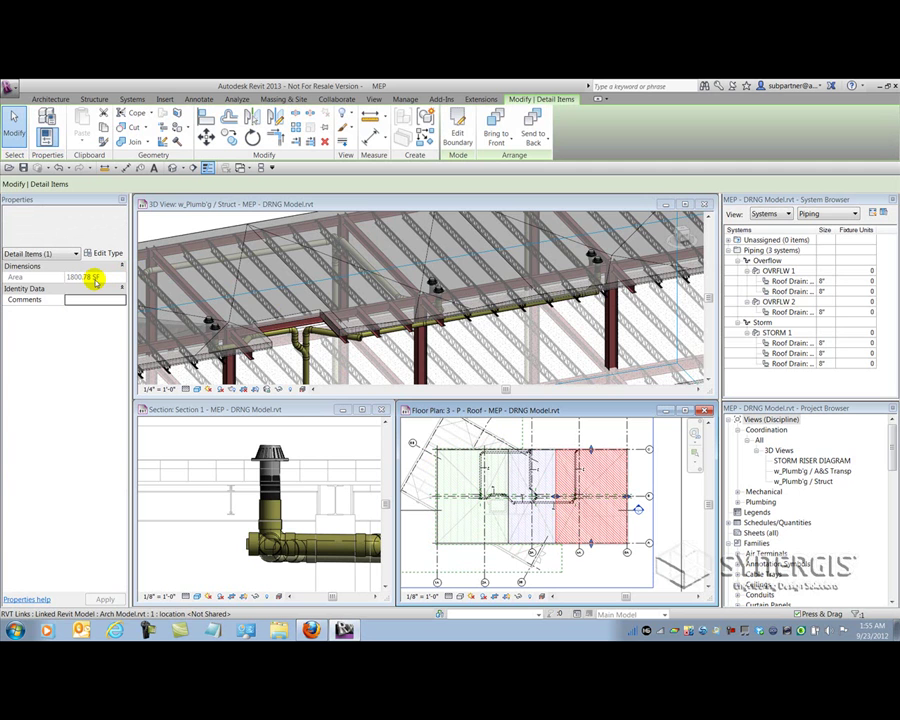
pyautogui.click(546, 412)
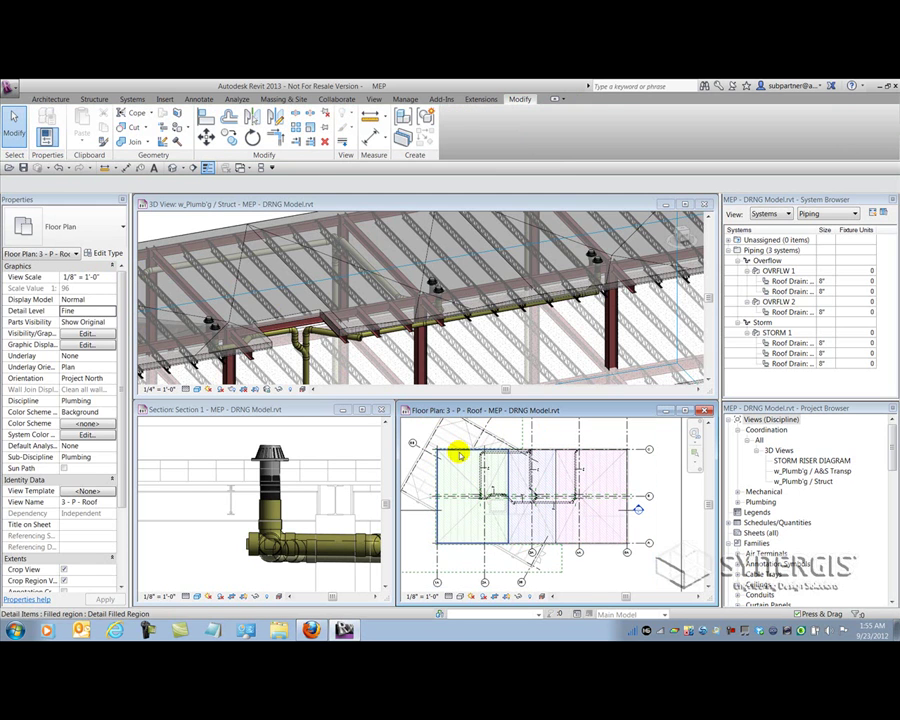
# Step: Check the green filled region's area and set DFU to 1789 for its storm and overflow roof drains
pyautogui.click(466, 478)
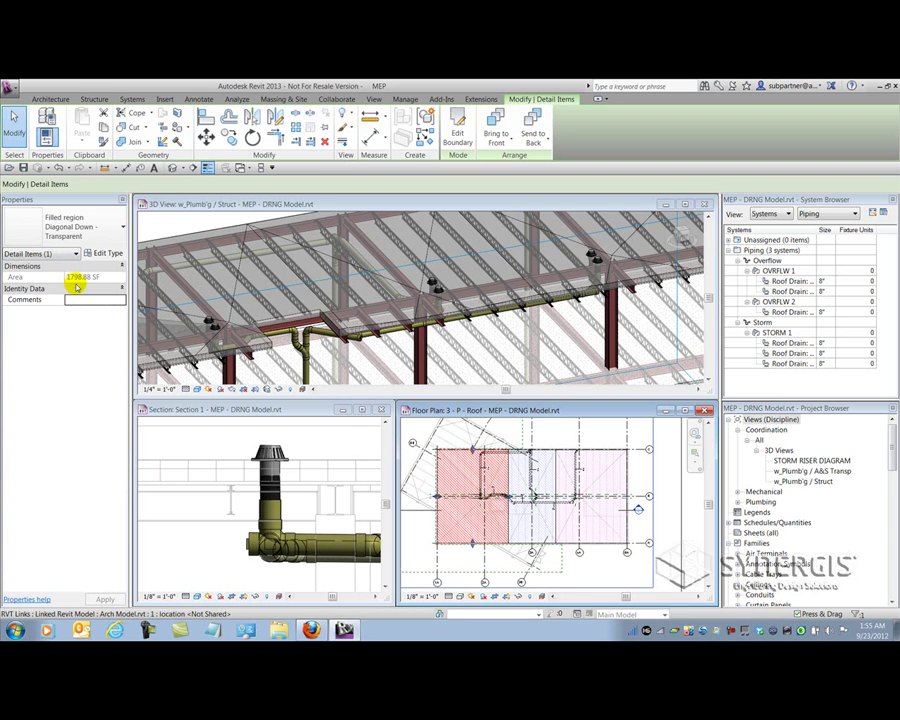
pyautogui.click(148, 227)
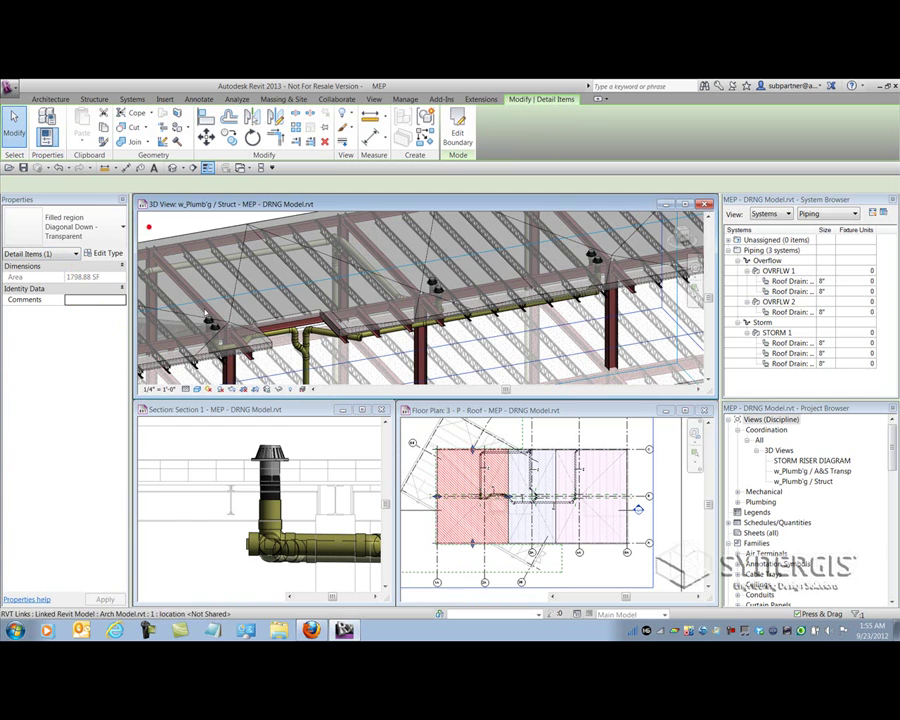
pyautogui.click(212, 324)
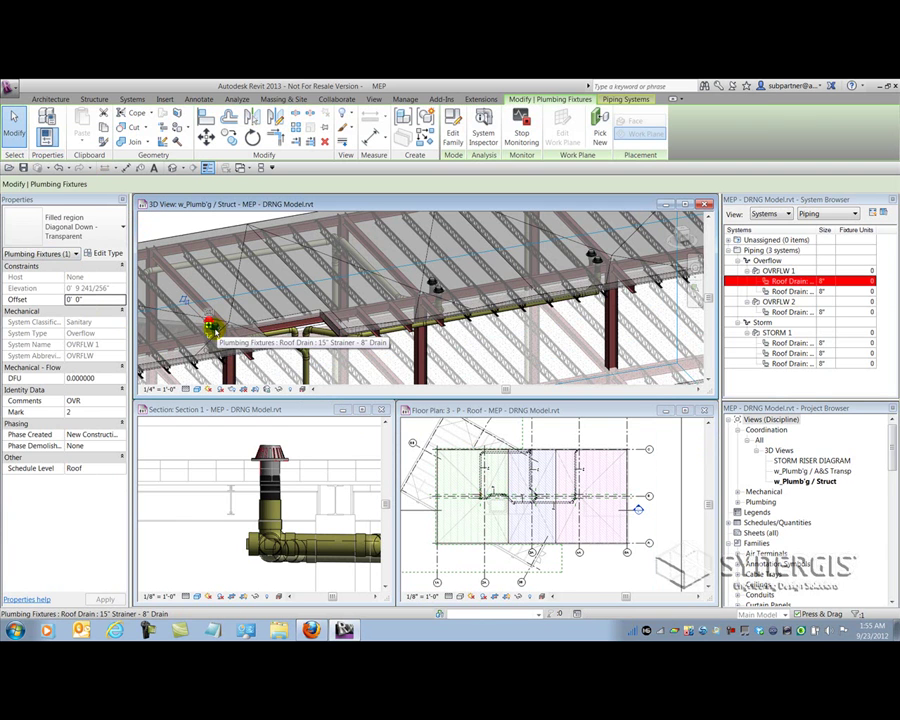
pyautogui.click(303, 377)
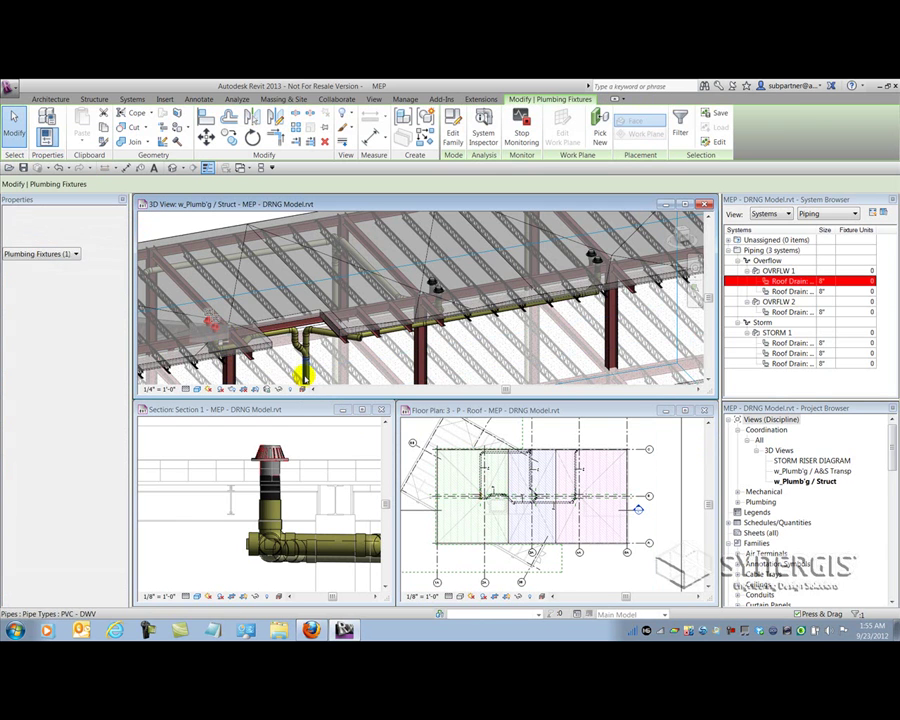
pyautogui.click(108, 378)
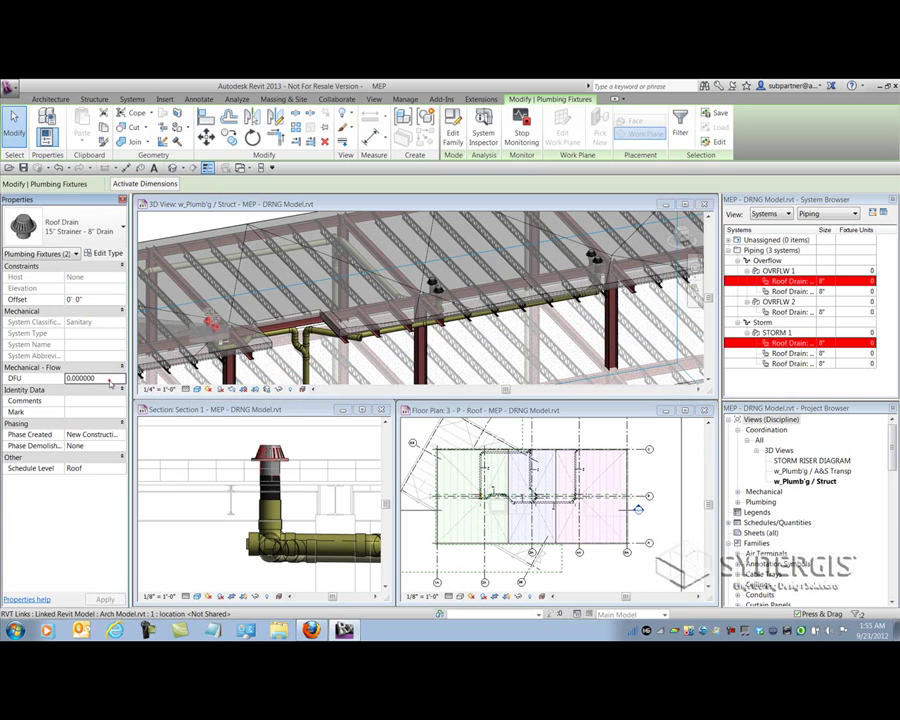
pyautogui.write('18')
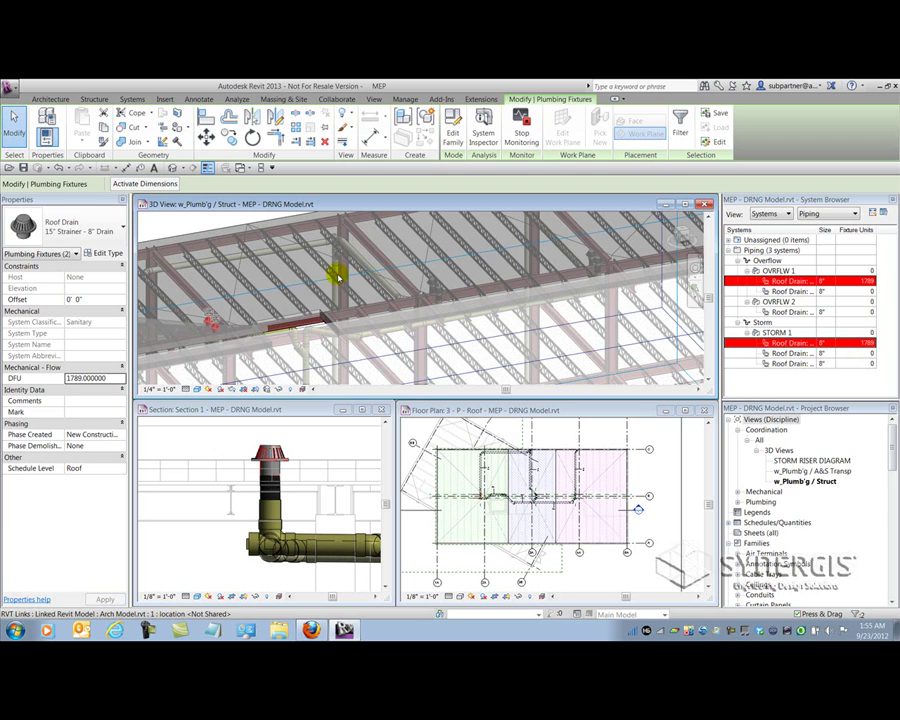
# Step: Check the blue filled region's area and set DFU to 1202 for the middle pair of roof drains
pyautogui.click(569, 429)
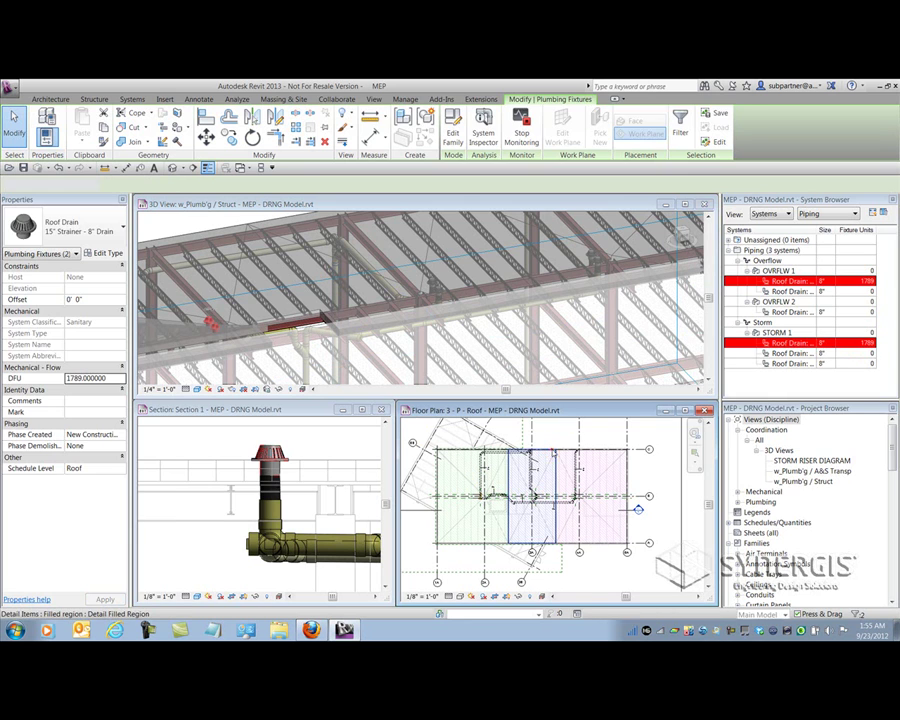
pyautogui.click(548, 443)
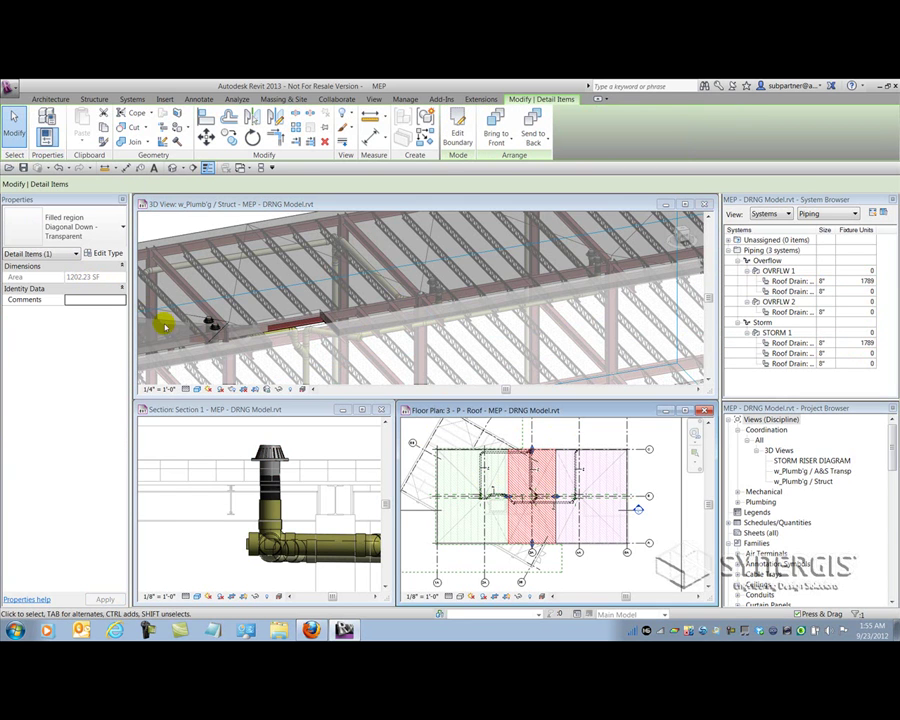
pyautogui.click(432, 289)
pyautogui.keyDown('ctrl'); pyautogui.click(436, 288); pyautogui.keyUp('ctrl')
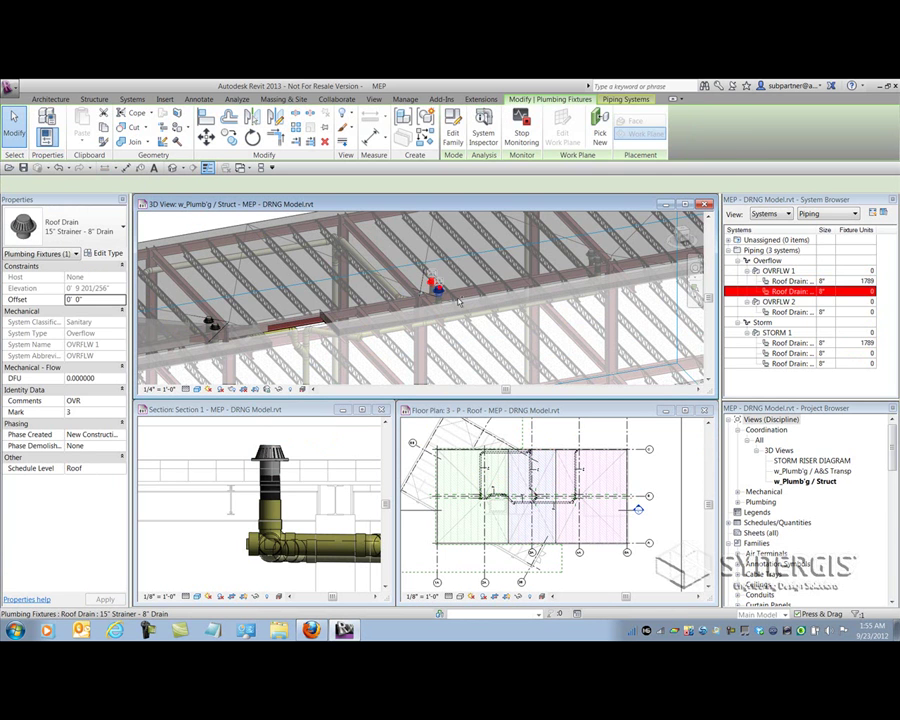
pyautogui.click(107, 378)
pyautogui.write('1202')
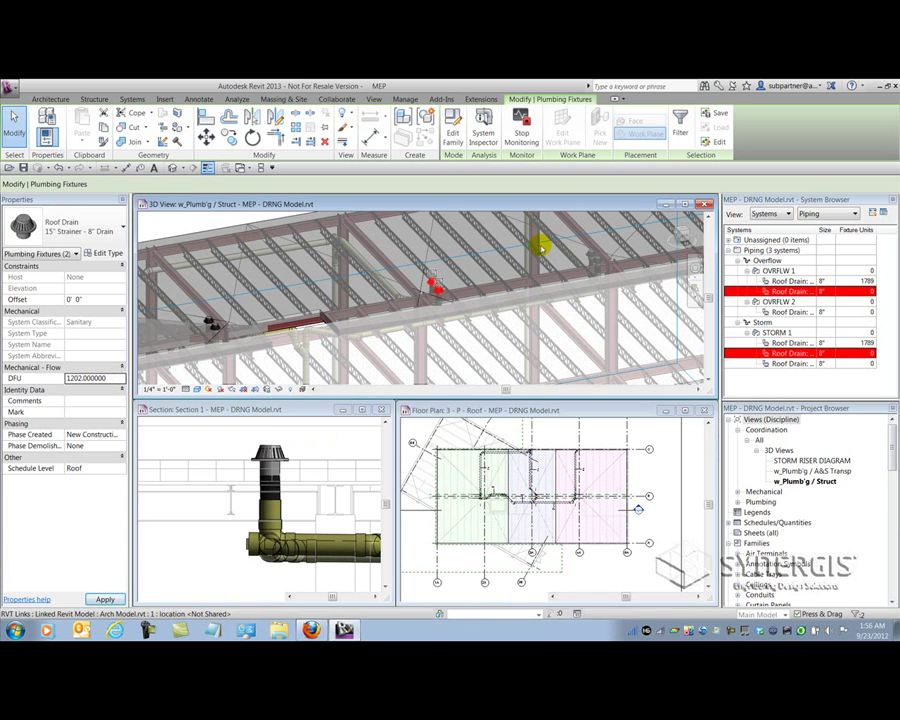
# Step: Check the pink filled region's area and set DFU to 1801 for its storm and overflow roof drains
pyautogui.click(600, 448)
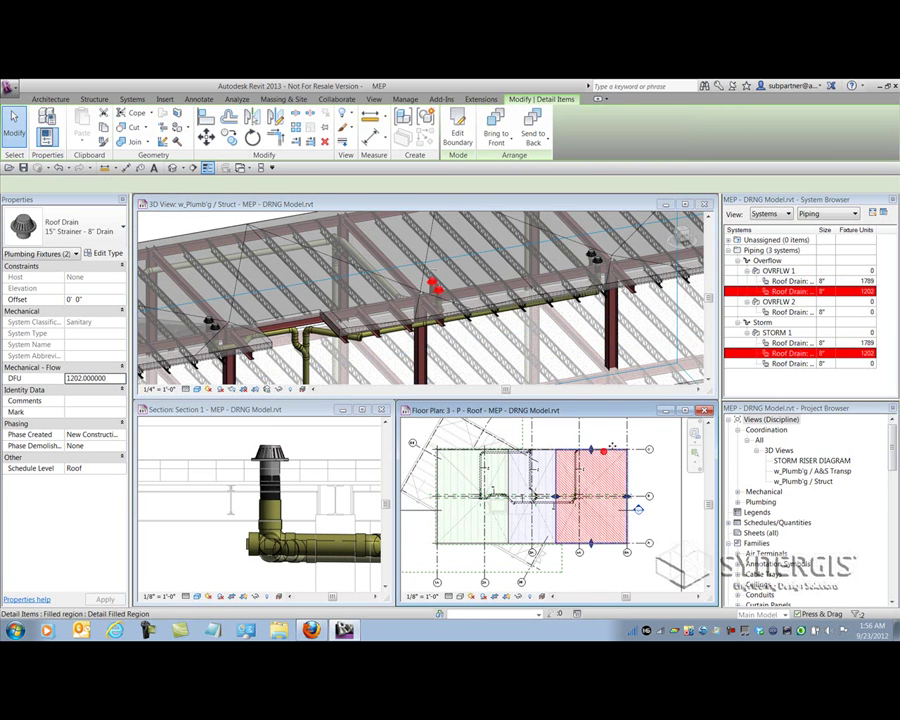
pyautogui.click(593, 257)
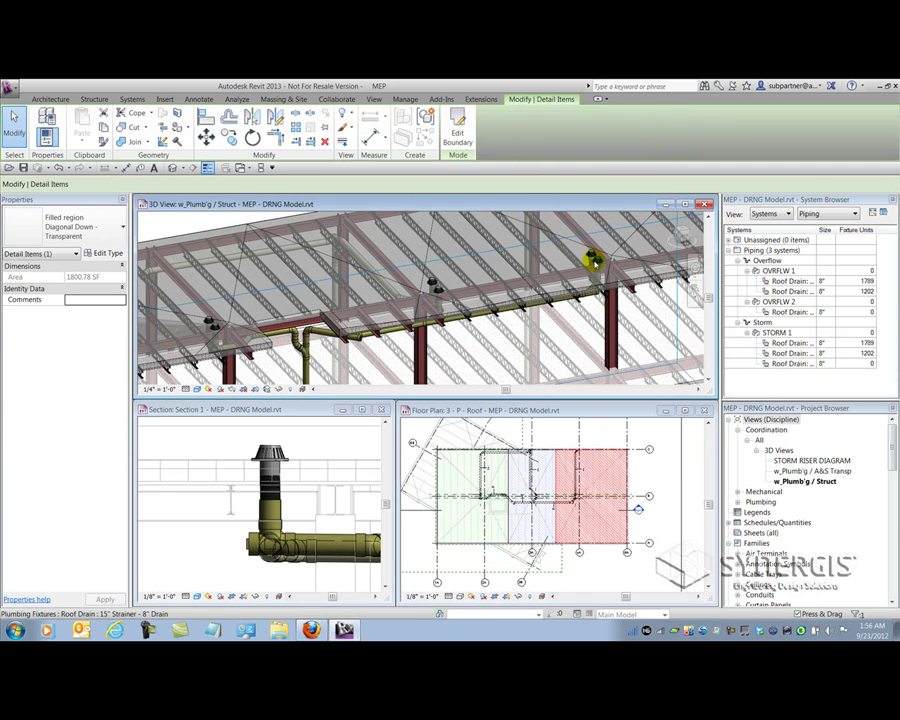
pyautogui.click(593, 257)
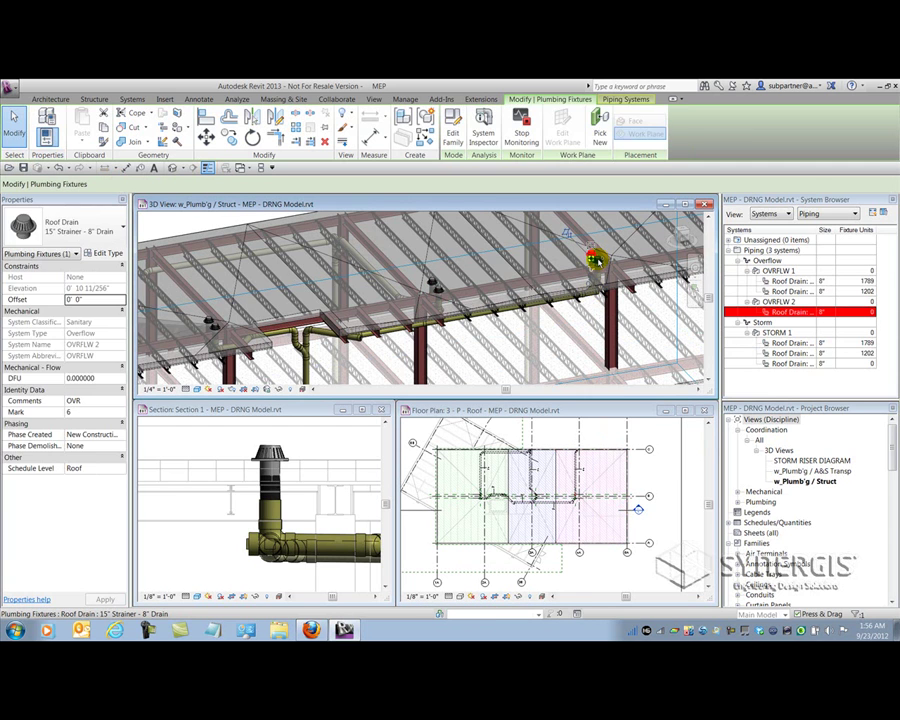
pyautogui.keyDown('ctrl'); pyautogui.click(435, 285); pyautogui.keyUp('ctrl')
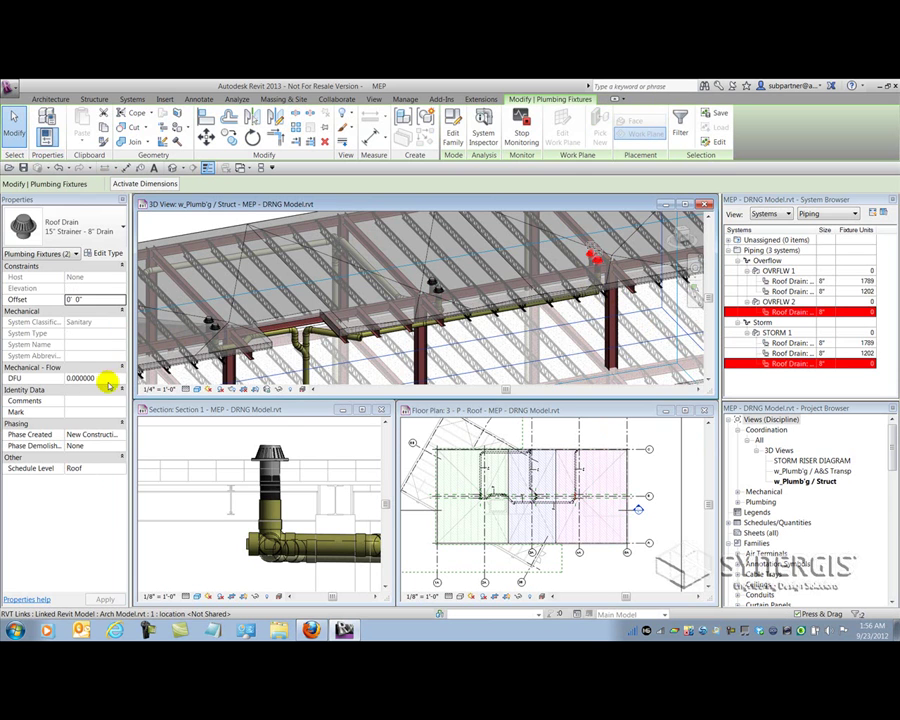
pyautogui.click(104, 377)
pyautogui.write('180')
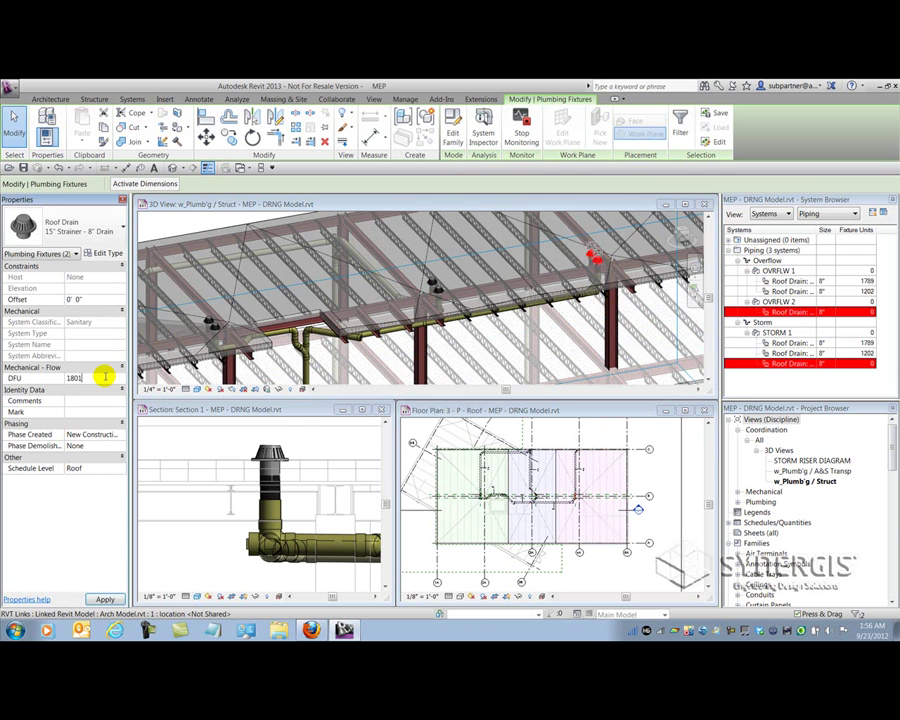
pyautogui.write('1')
pyautogui.press('Return')
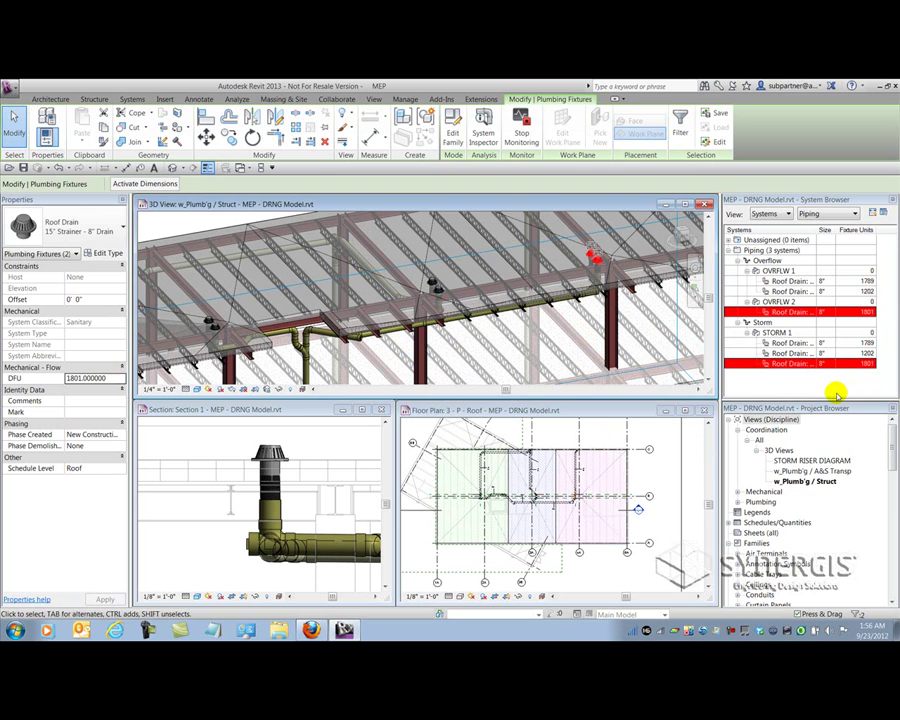
# Step: Maximize the 3 - P - Roof floor plan, clear the selection and examine the storm piping across the drainage areas
pyautogui.click(236, 441)
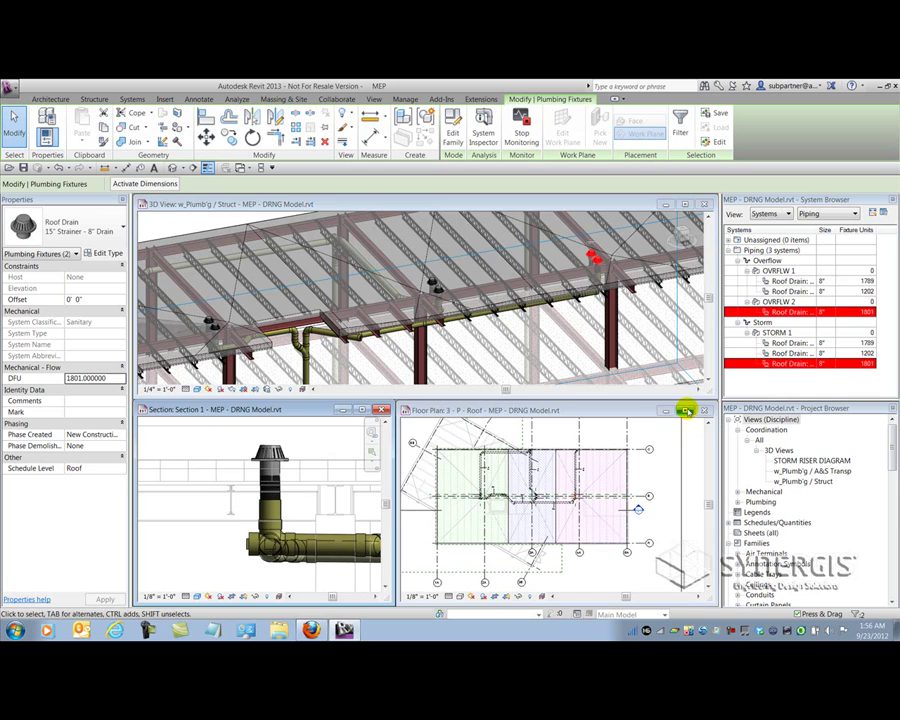
pyautogui.click(686, 411)
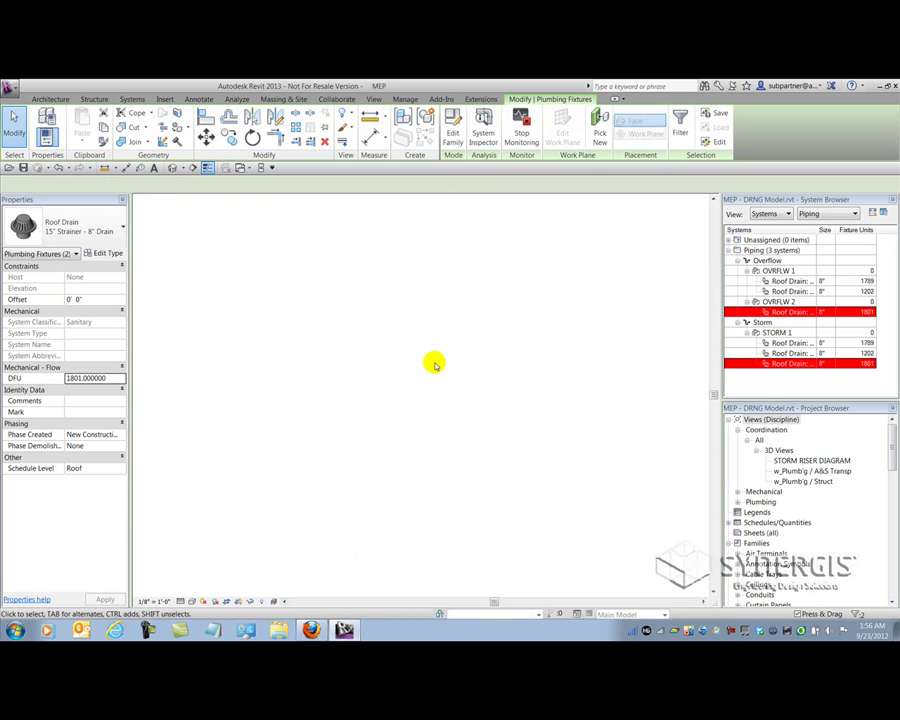
pyautogui.moveTo(334, 349); pyautogui.dragTo(462, 427, button='middle')
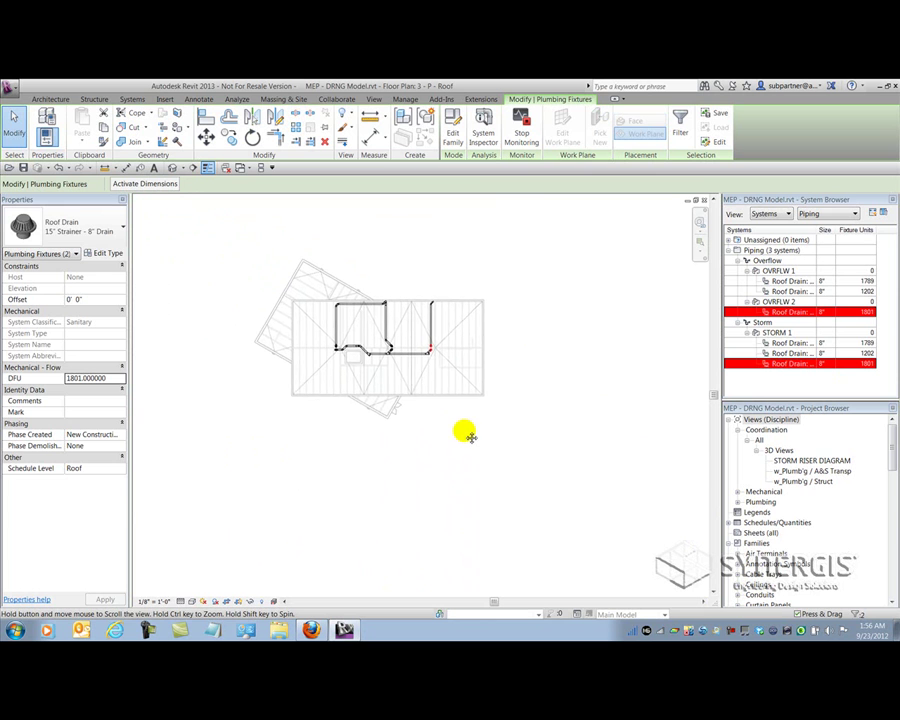
pyautogui.scroll(2, 384, 356)
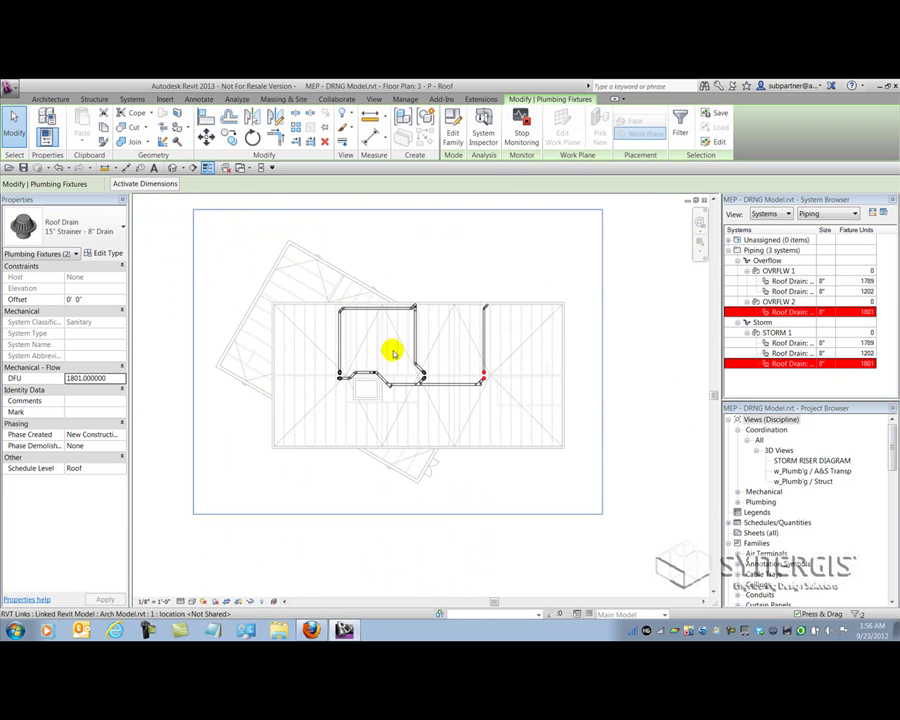
pyautogui.scroll(2, 393, 352)
pyautogui.click(489, 232)
pyautogui.click(486, 228)
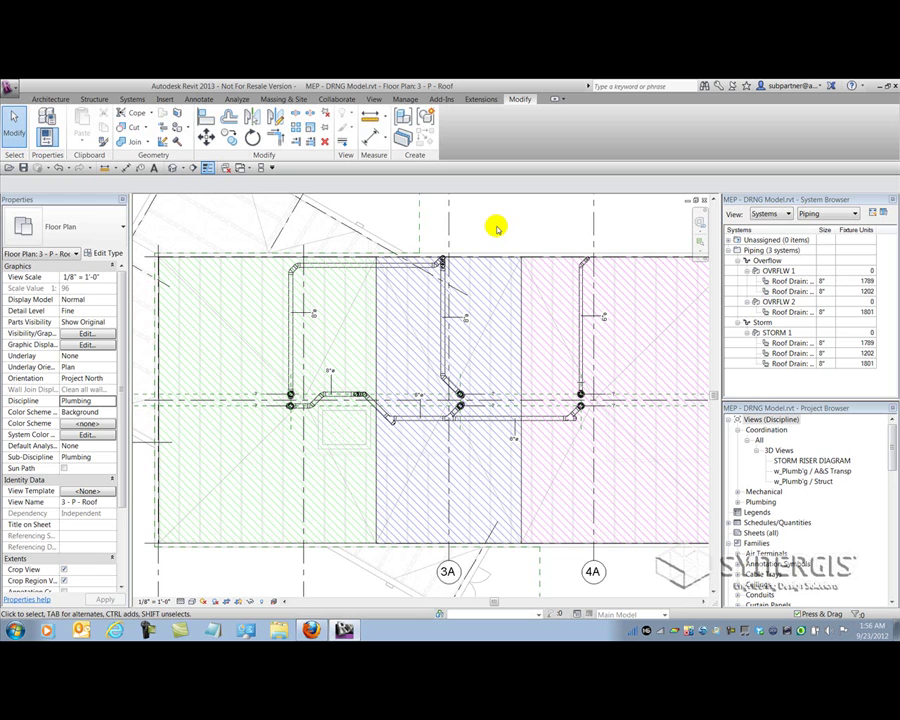
# Step: Switch to Firefox and examine the East Coast hourly rainfall rate map in Section 1106 of the plumbing code
pyautogui.click(312, 630)
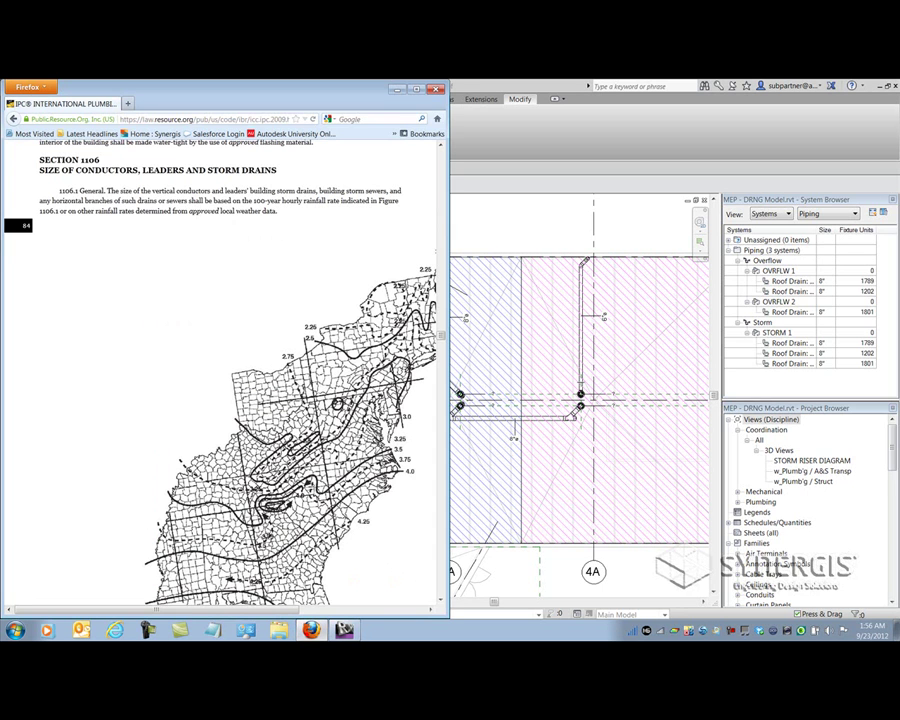
pyautogui.moveTo(283, 613); pyautogui.dragTo(319, 617)
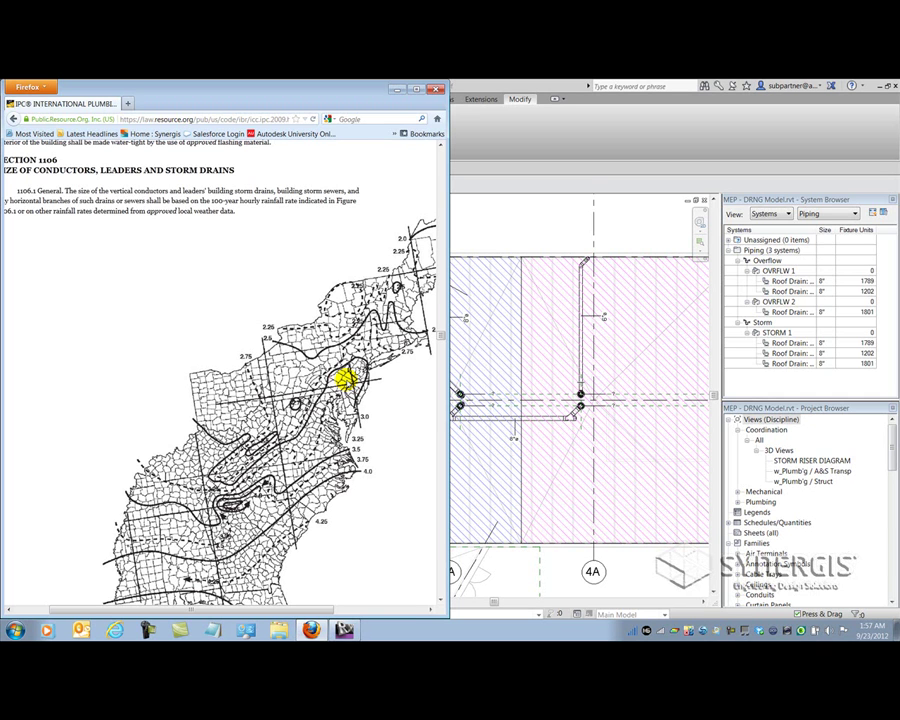
# Step: Examine Table 1106.3 for sizing horizontal storm drainage piping in the plumbing code, and return to the Revit roof plan
pyautogui.moveTo(439, 337); pyautogui.dragTo(442, 346)
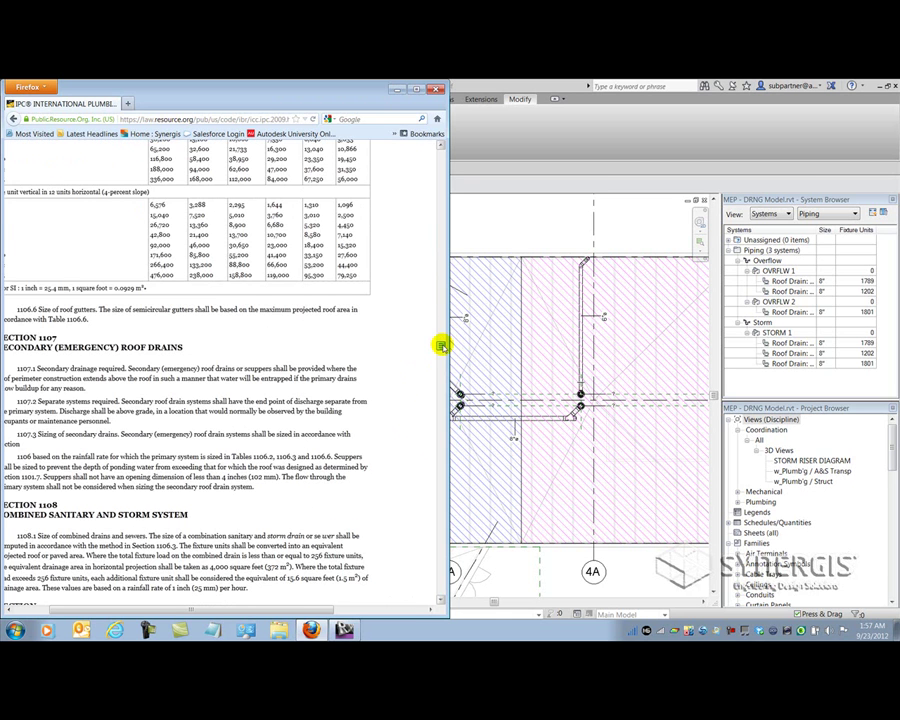
pyautogui.scroll(5, 219, 348)
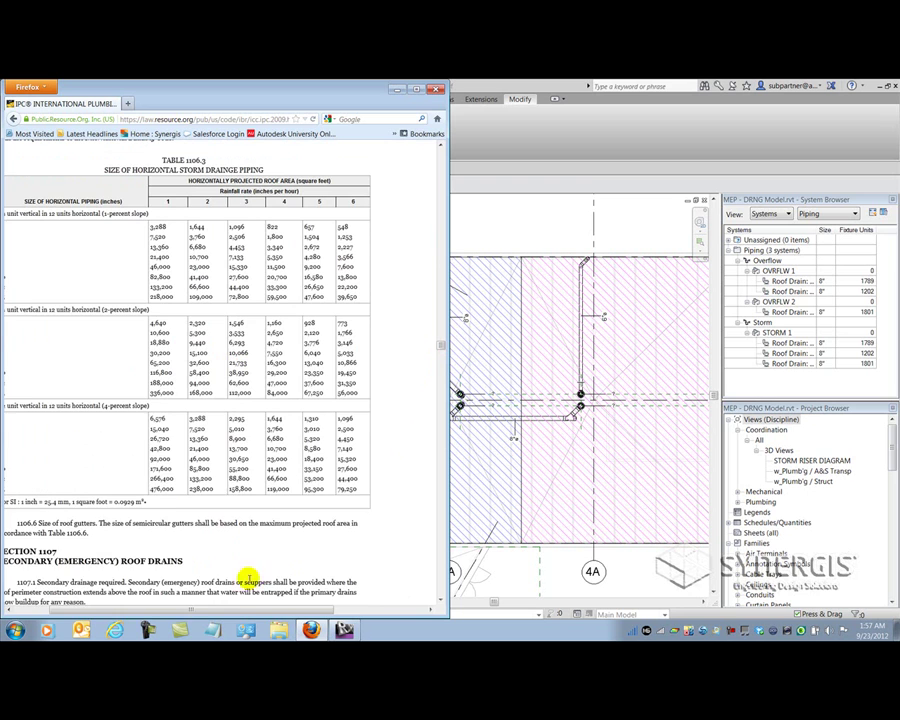
pyautogui.moveTo(235, 612); pyautogui.dragTo(203, 612)
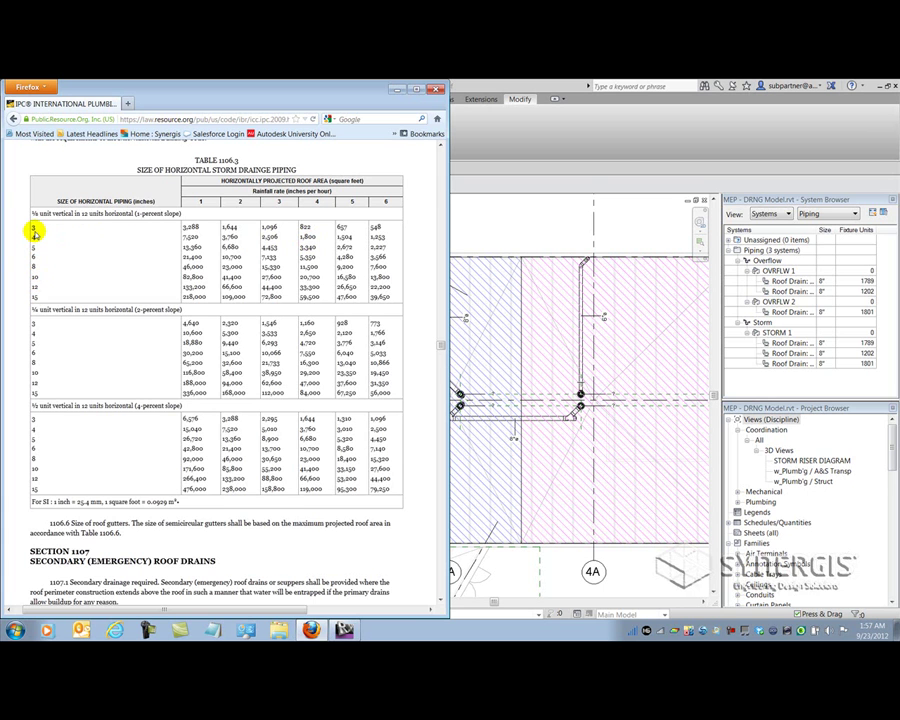
pyautogui.click(522, 240)
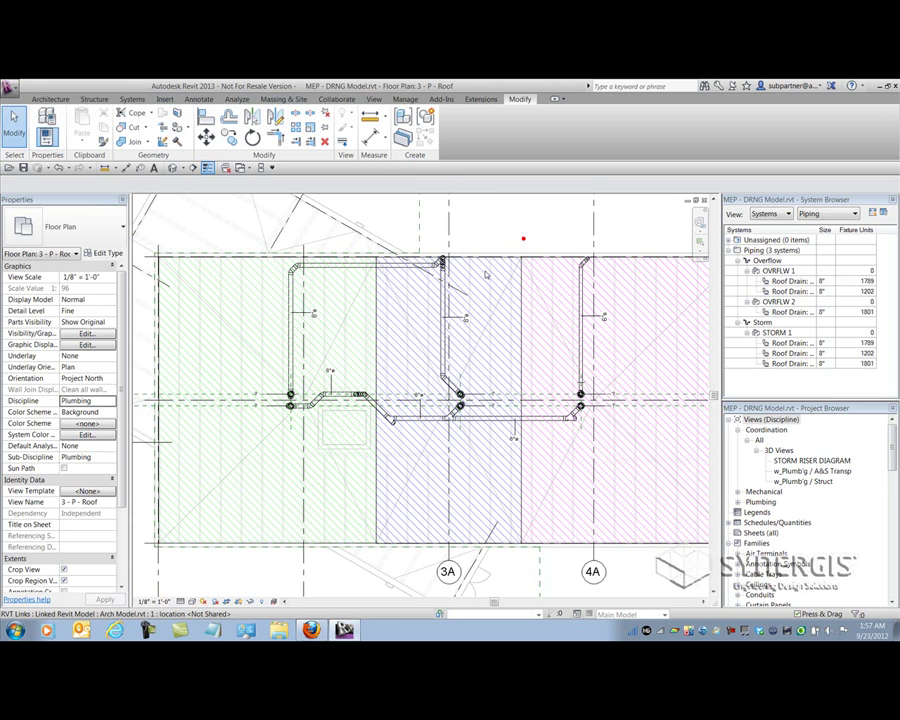
pyautogui.click(265, 258)
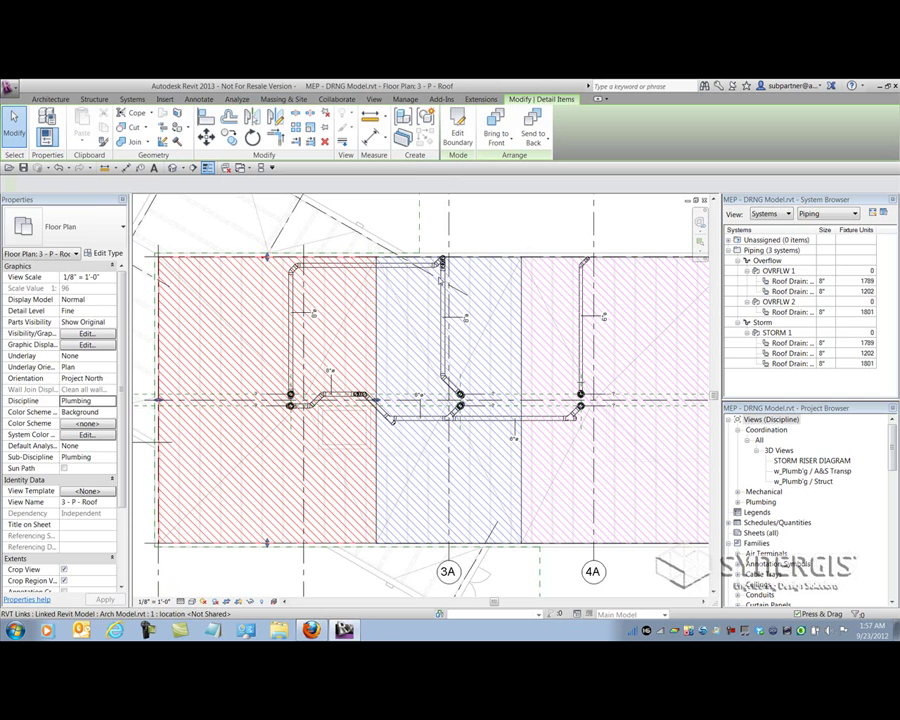
pyautogui.click(483, 259)
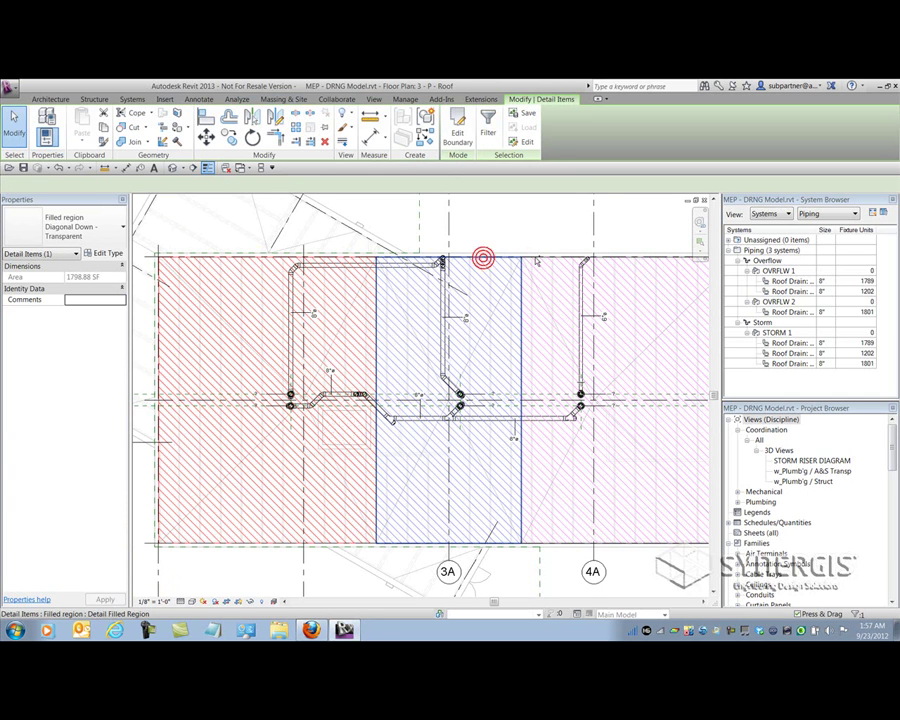
pyautogui.keyDown('ctrl'); pyautogui.click(536, 259); pyautogui.keyUp('ctrl')
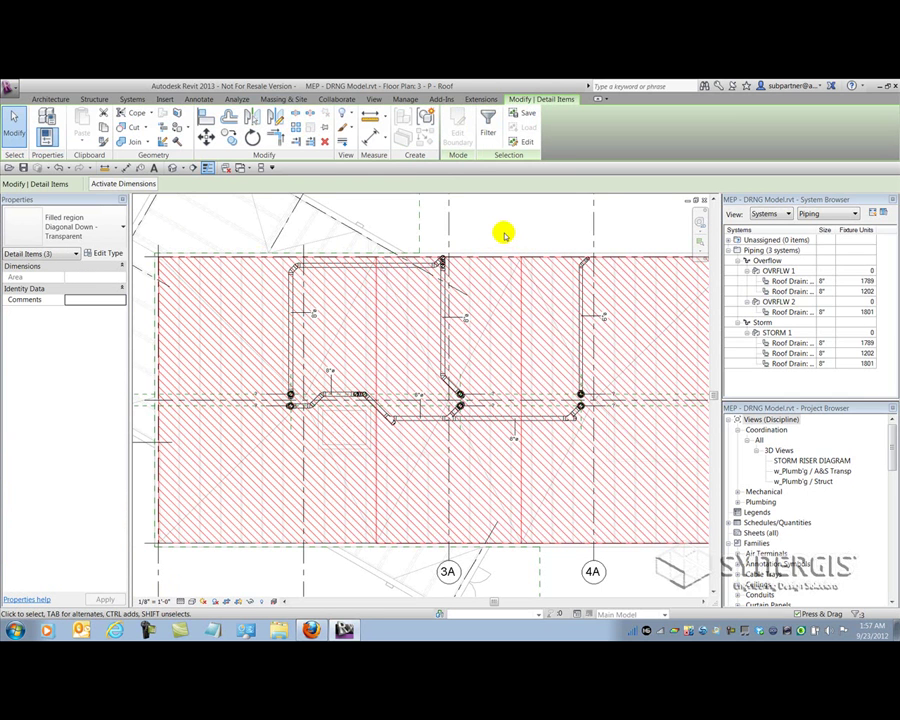
pyautogui.click(505, 235)
# Step: Select the green, blue and pink filled regions together and hide them in the roof plan view
pyautogui.click(402, 262)
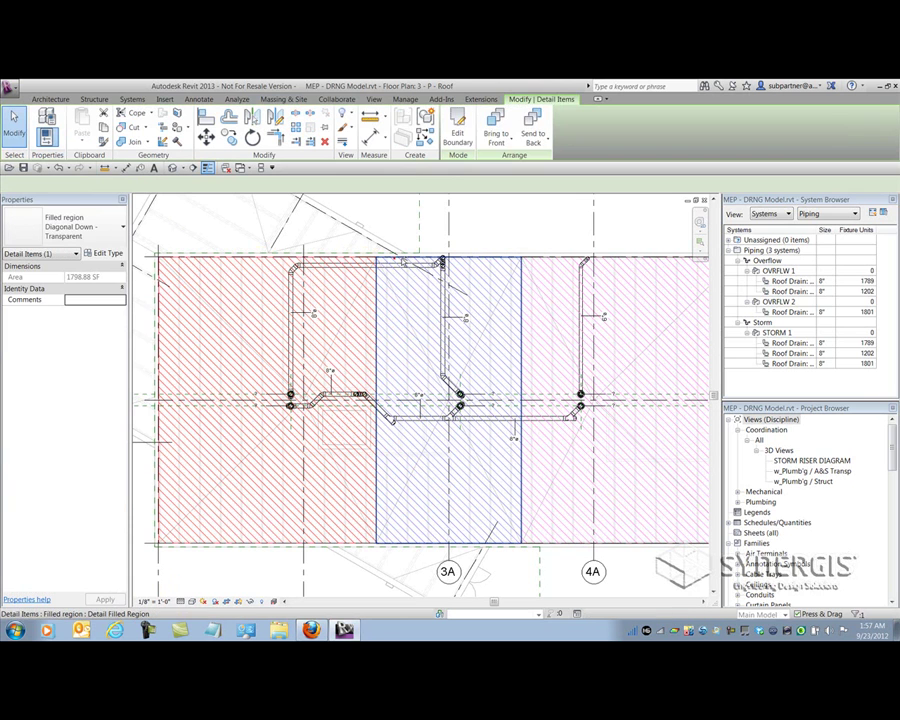
pyautogui.keyDown('ctrl'); pyautogui.click(530, 257); pyautogui.keyUp('ctrl')
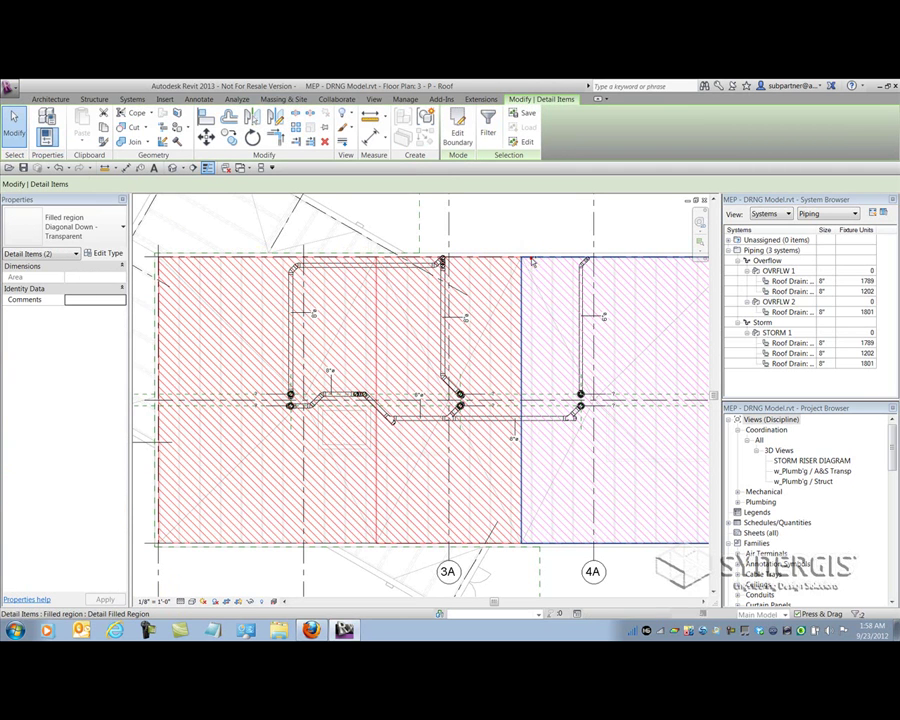
pyautogui.rightClick(502, 237)
pyautogui.moveTo(544, 282)
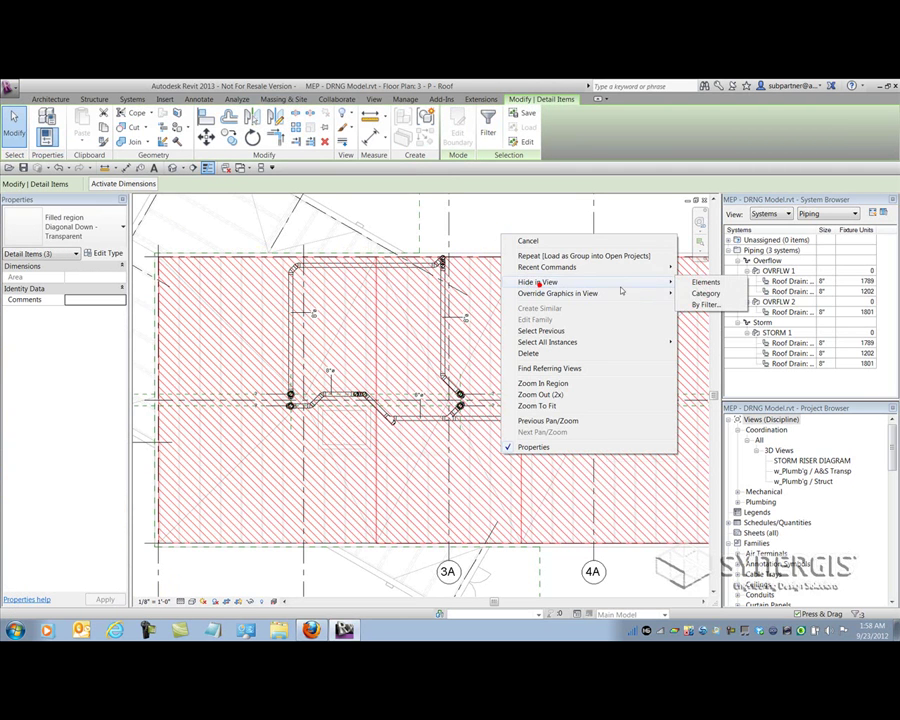
pyautogui.click(705, 293)
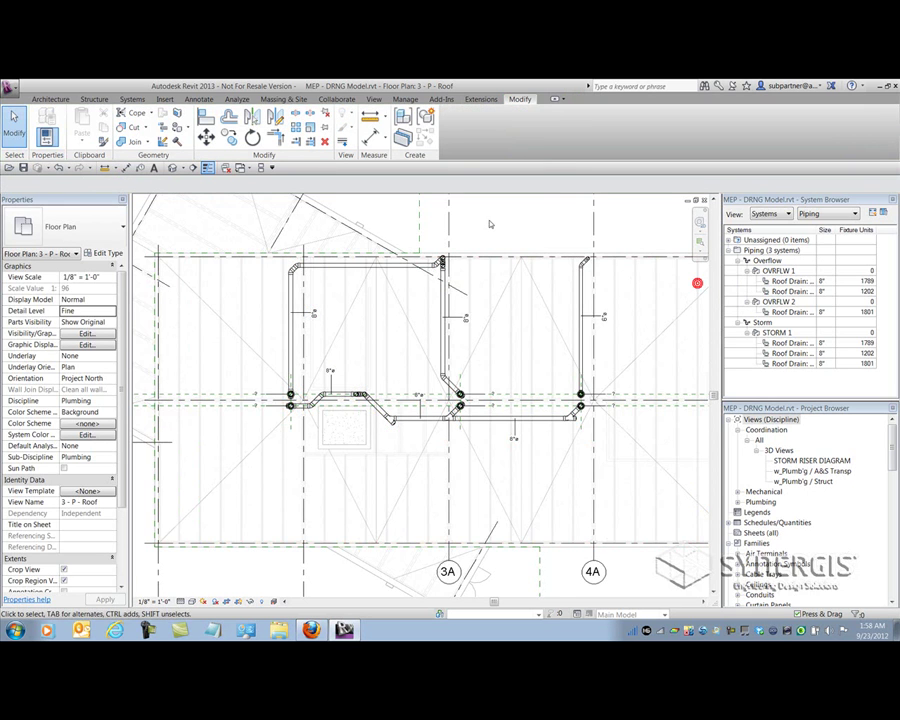
# Step: Place a pipe legend in the empty area above the roof piping, using the Pipe Horiz Size color scheme
pyautogui.moveTo(520, 236); pyautogui.dragTo(461, 357, button='middle')
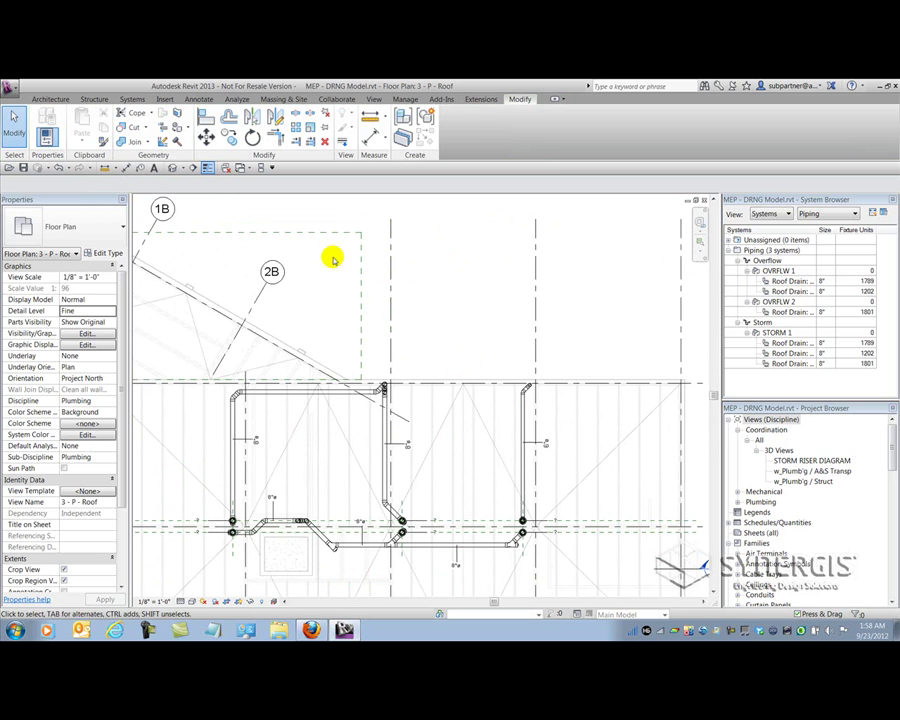
pyautogui.click(237, 99)
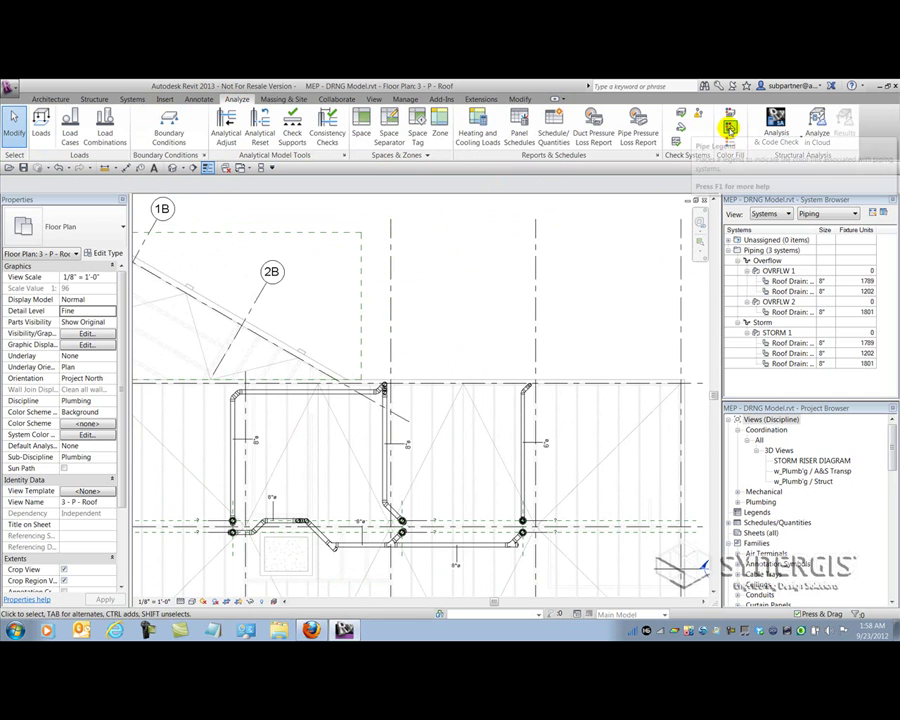
pyautogui.click(730, 127)
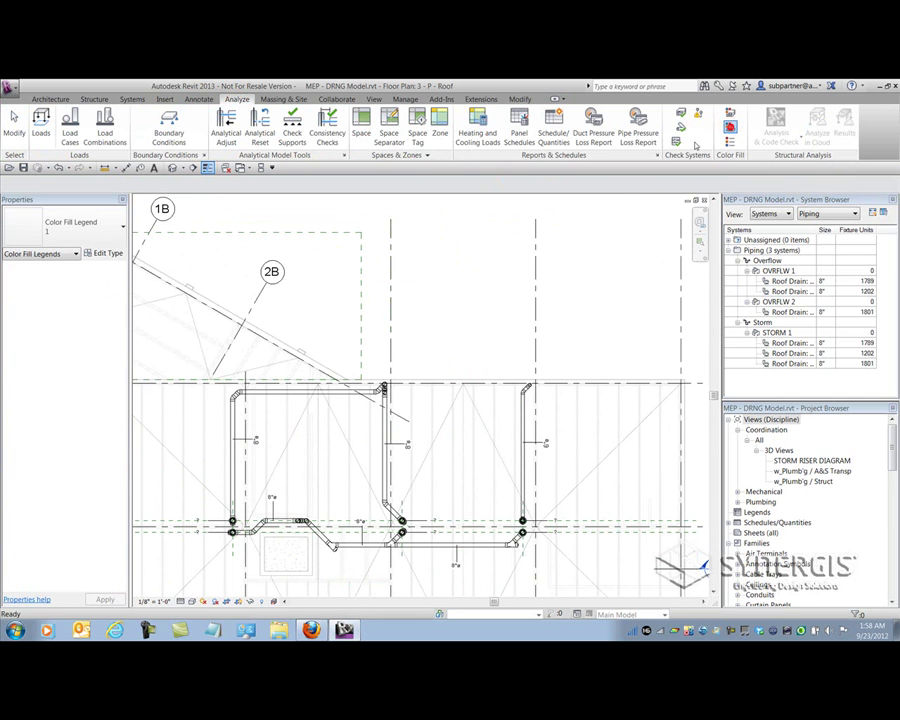
pyautogui.click(432, 284)
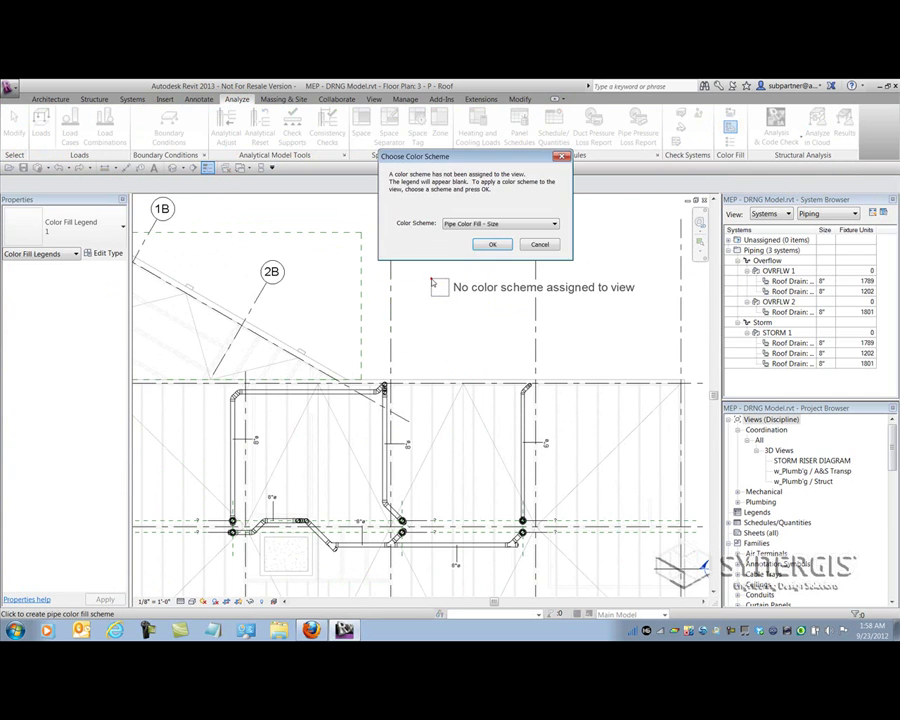
pyautogui.click(466, 223)
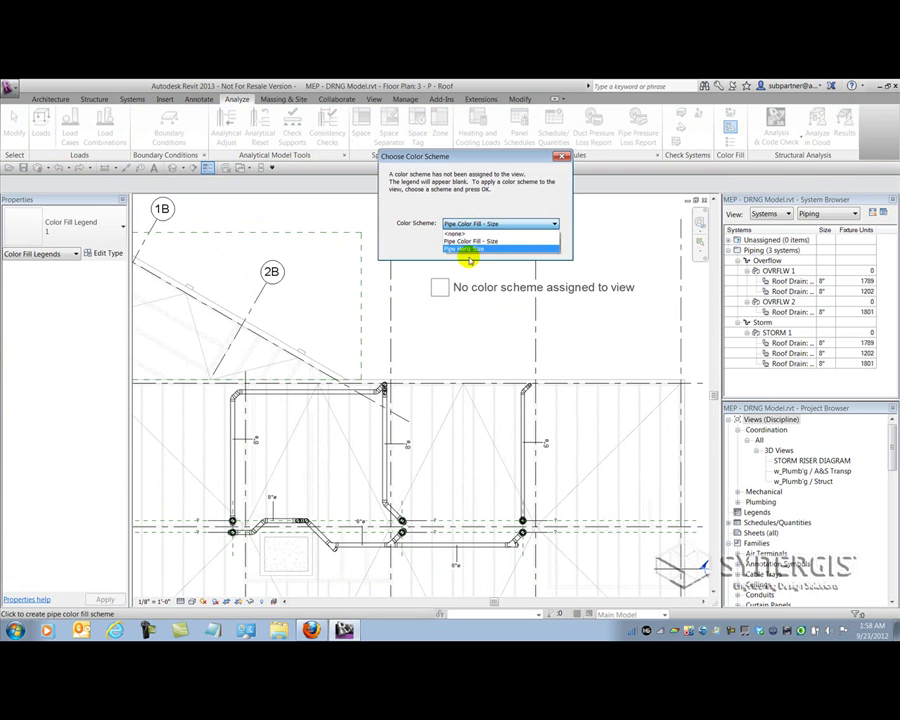
pyautogui.click(473, 250)
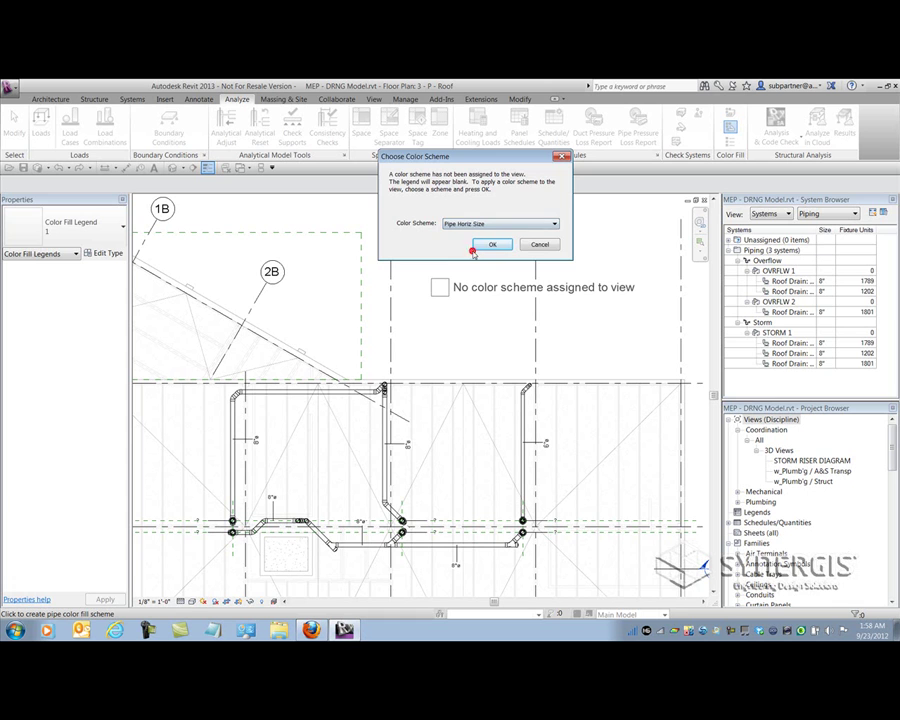
pyautogui.click(492, 246)
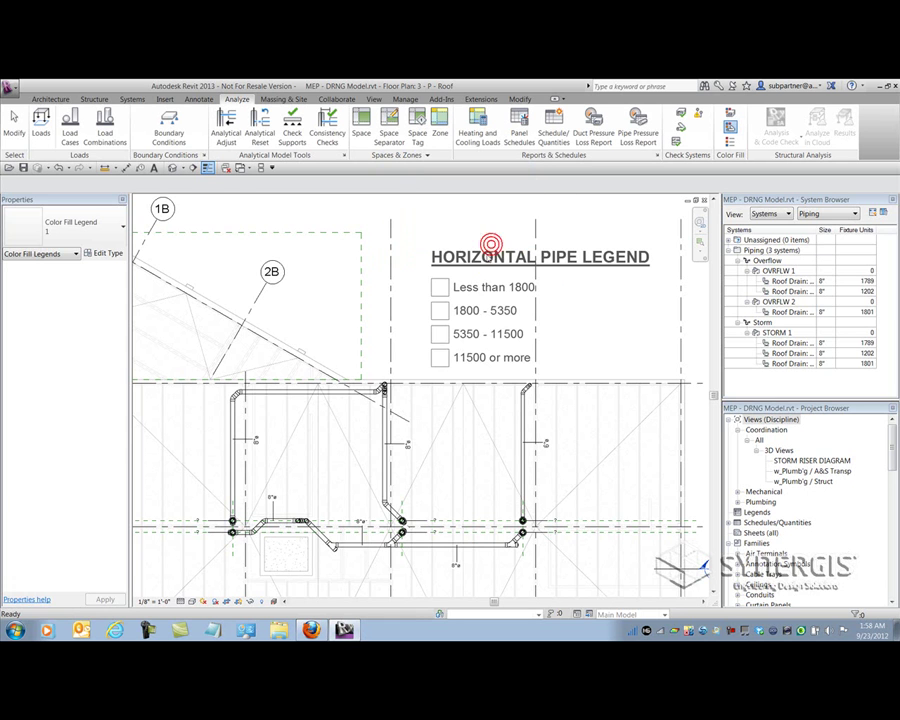
pyautogui.press('Escape')
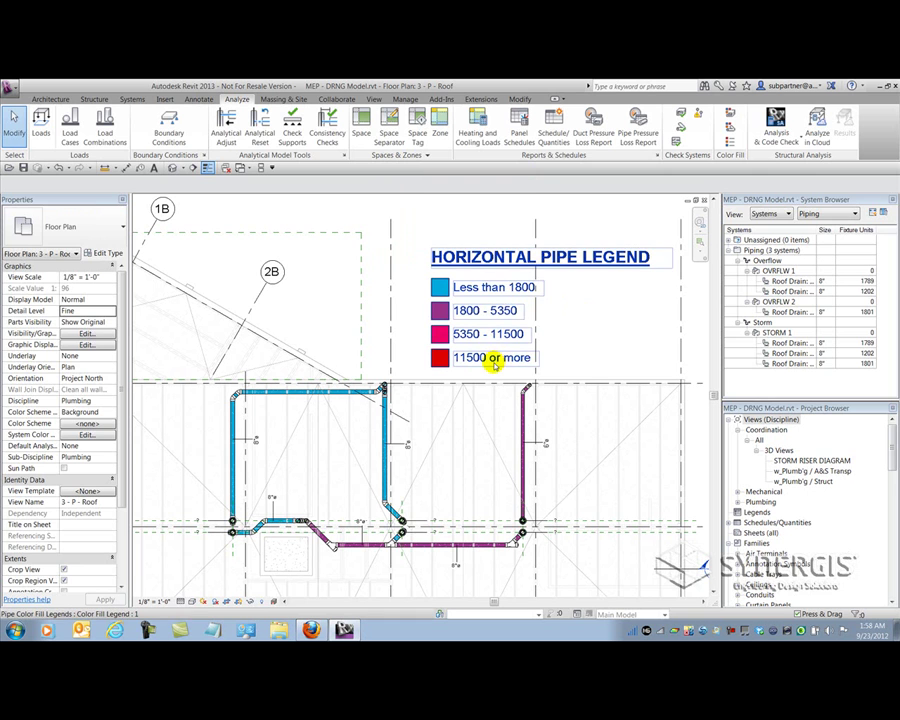
# Step: Review the fixture unit ranges in the legend's color scheme and compare them with Table 1106.3 in Firefox
pyautogui.click(477, 290)
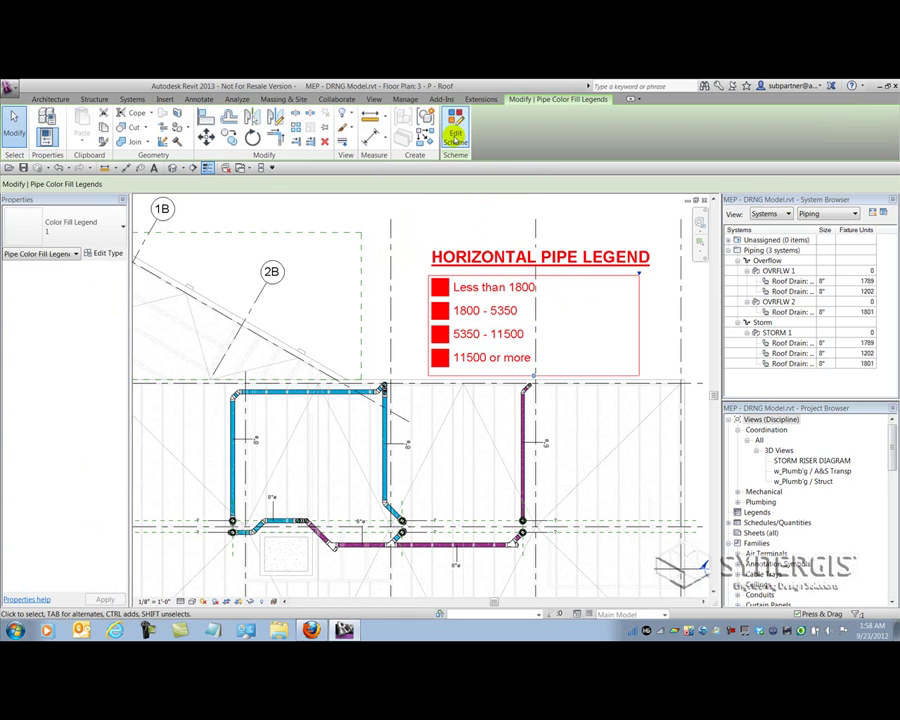
pyautogui.click(455, 136)
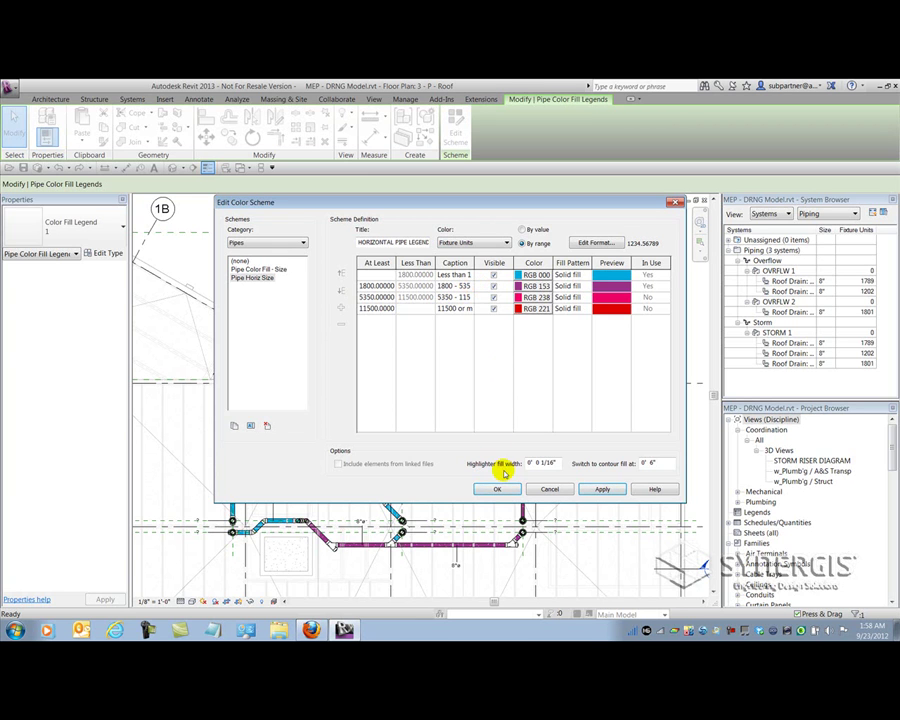
pyautogui.click(479, 487)
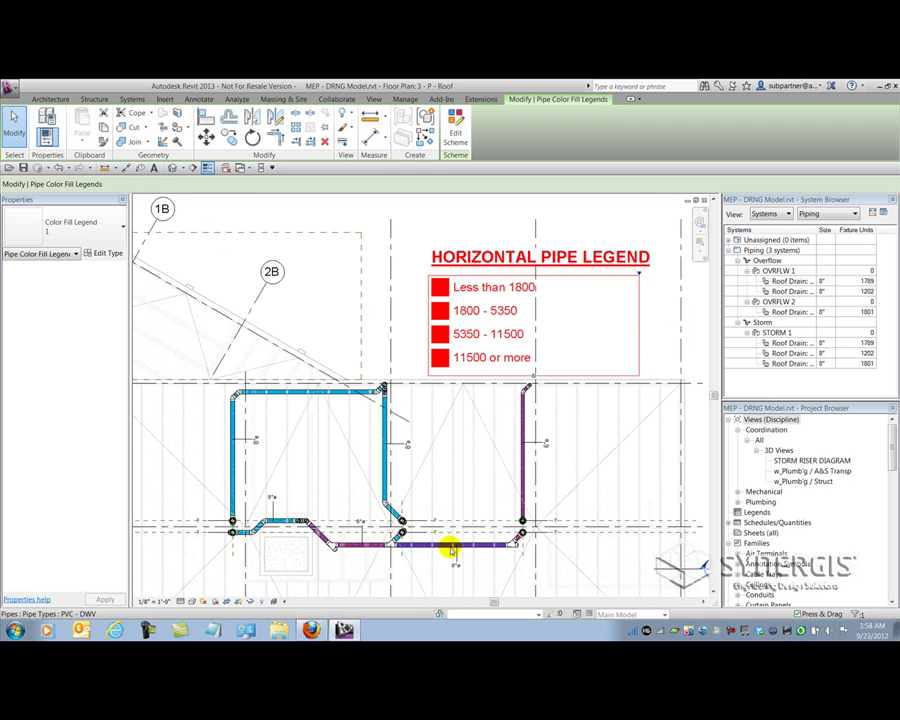
pyautogui.click(409, 302)
pyautogui.hotkey('alt', 'Tab')
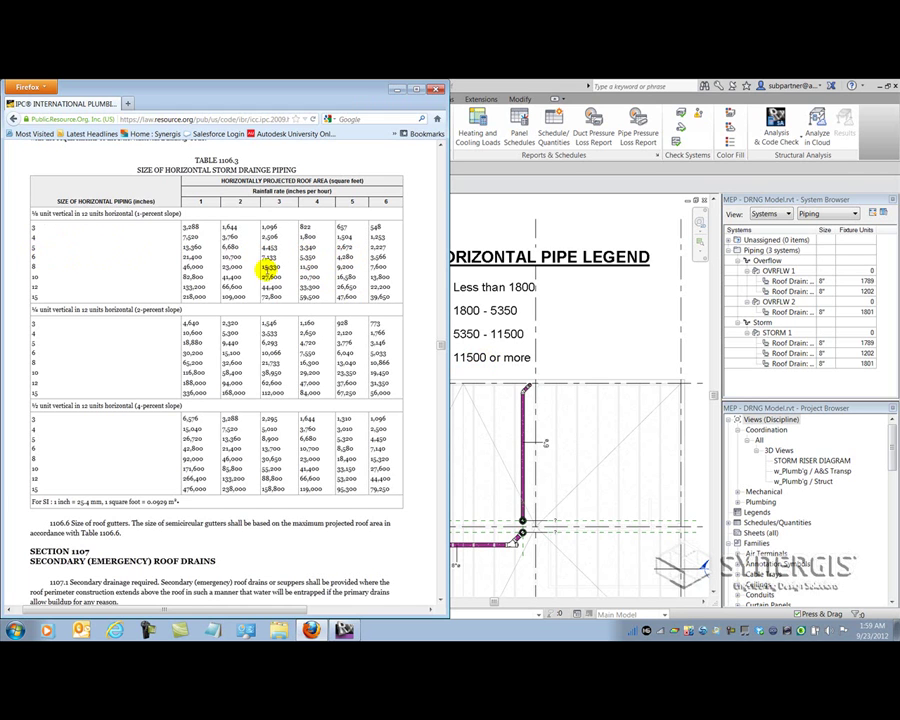
pyautogui.click(566, 337)
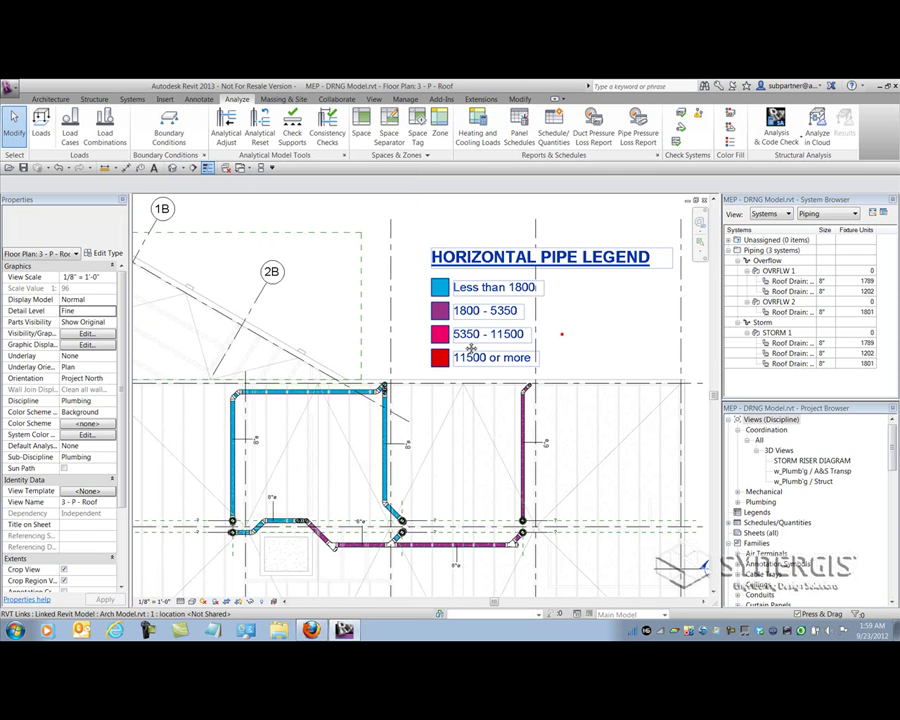
# Step: Inspect the color-filled piping and open the family of the upper plumbing fixture tag at the roof drains near grid 4A for editing
pyautogui.scroll(2, 535, 307)
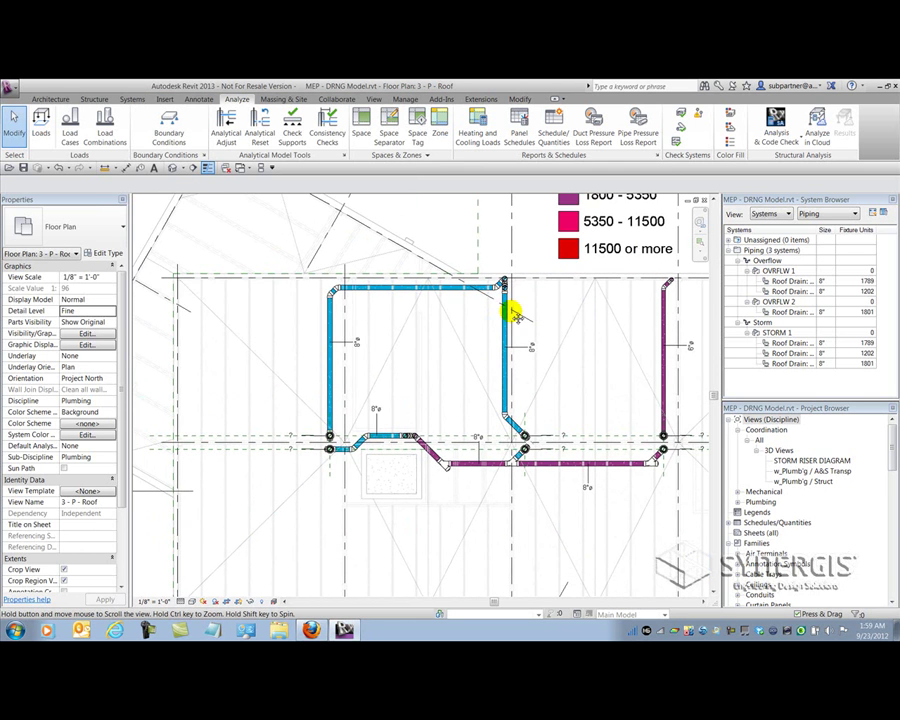
pyautogui.scroll(-1, 512, 311)
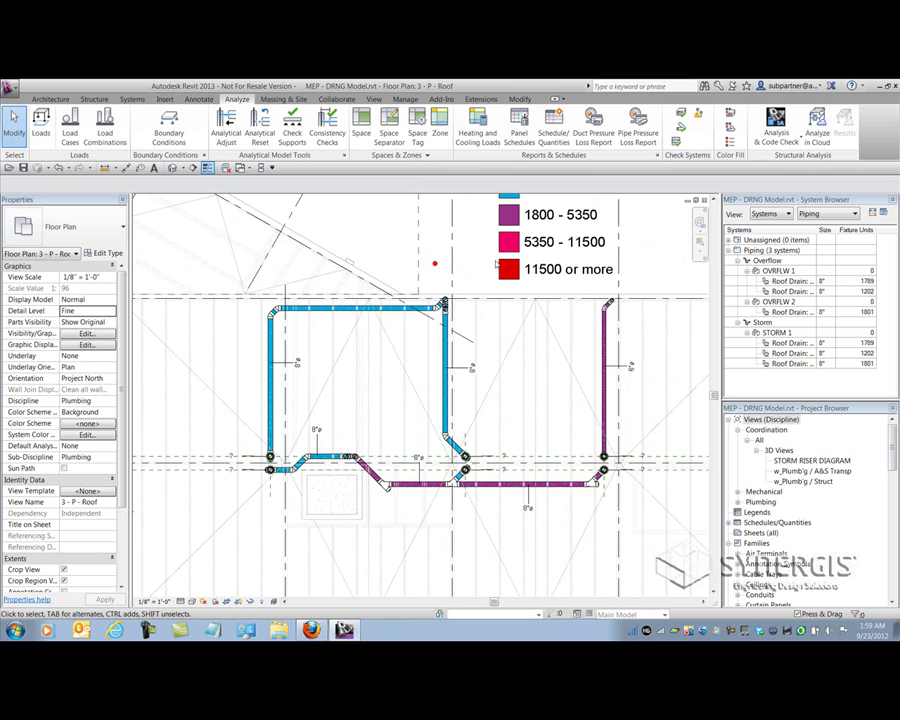
pyautogui.moveTo(487, 267); pyautogui.dragTo(430, 320, button='middle')
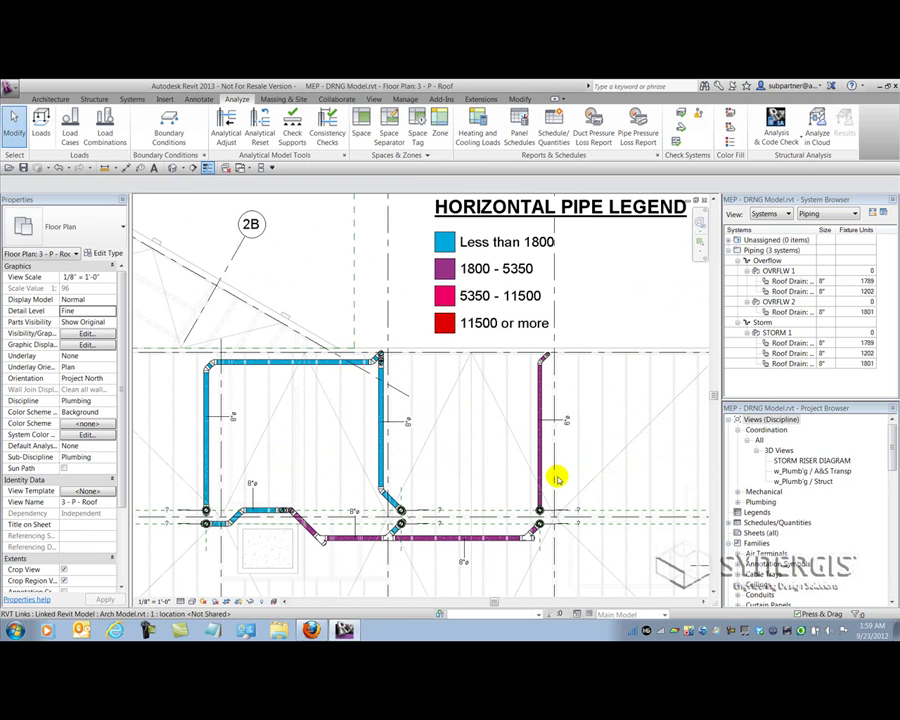
pyautogui.scroll(2, 581, 522)
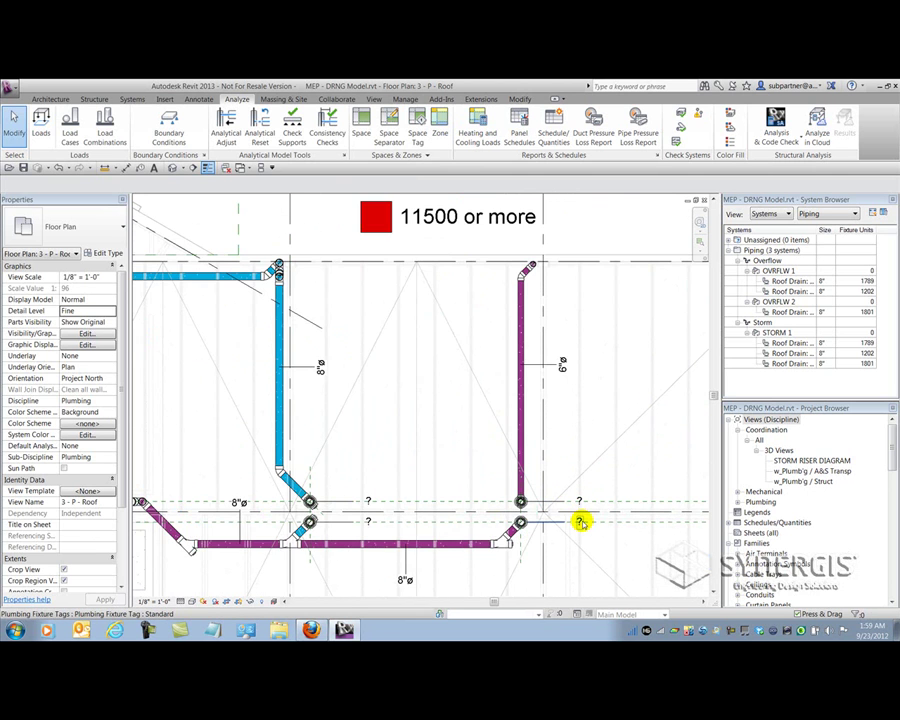
pyautogui.scroll(3, 578, 520)
pyautogui.moveTo(555, 519); pyautogui.dragTo(530, 365, button='middle')
pyautogui.click(518, 347)
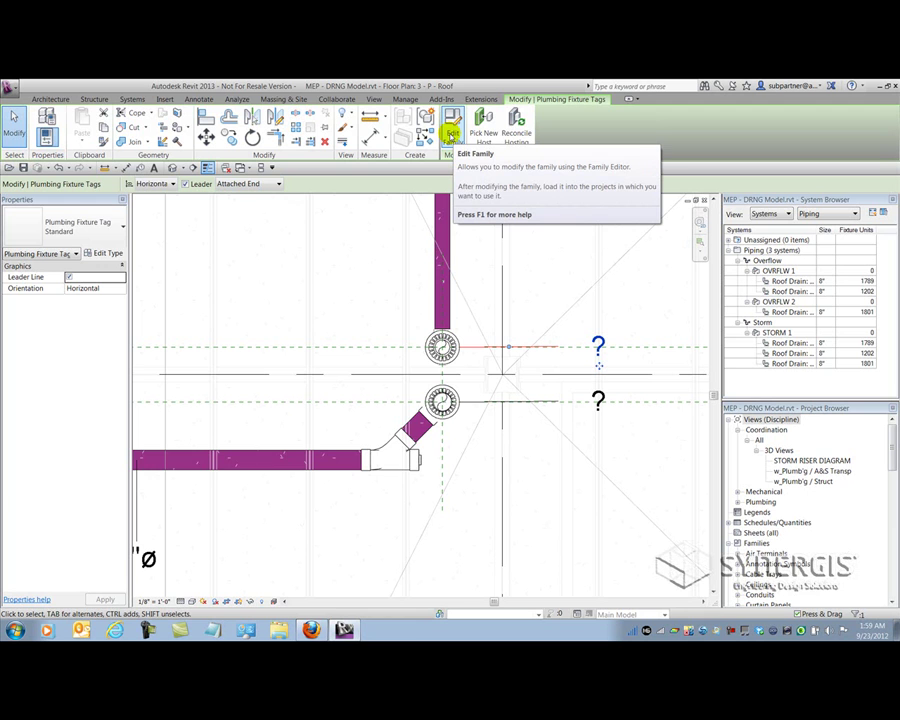
pyautogui.click(451, 133)
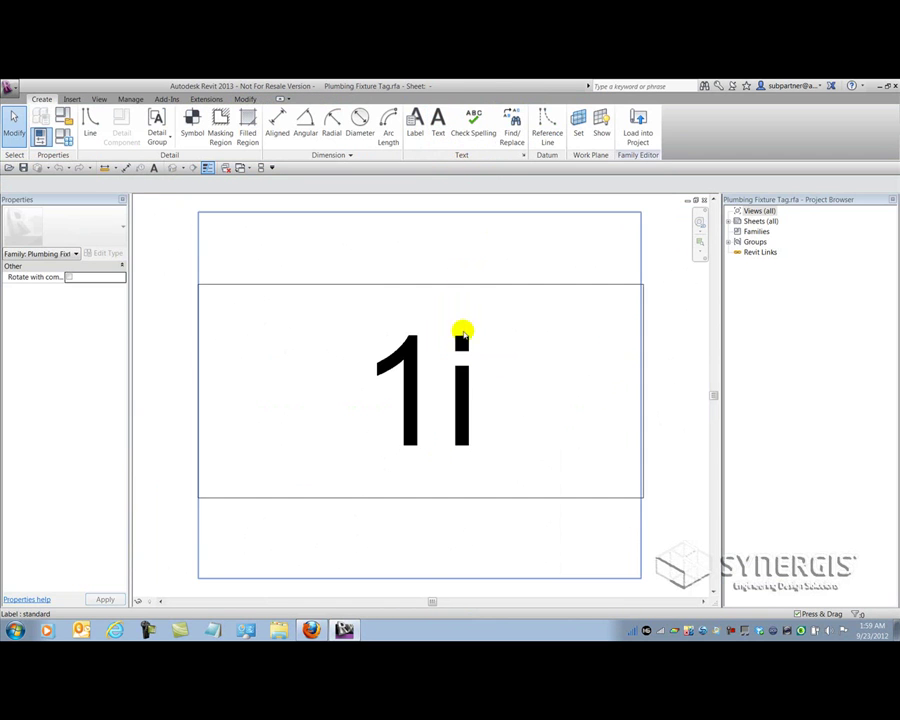
# Step: Replace the Type Mark parameter with Mark in the plumbing fixture tag's label
pyautogui.click(458, 380)
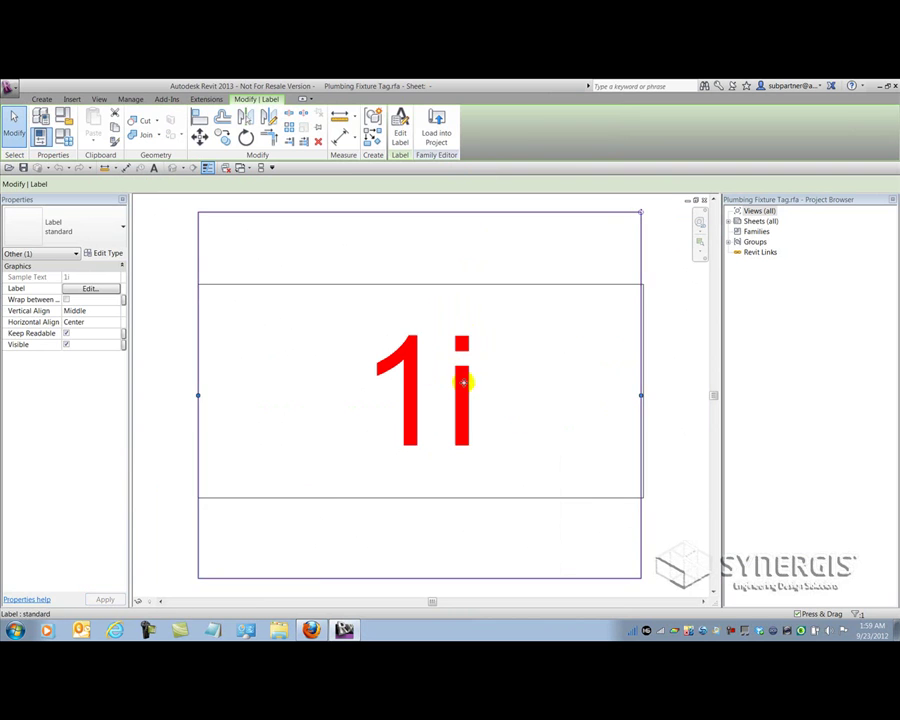
pyautogui.click(400, 133)
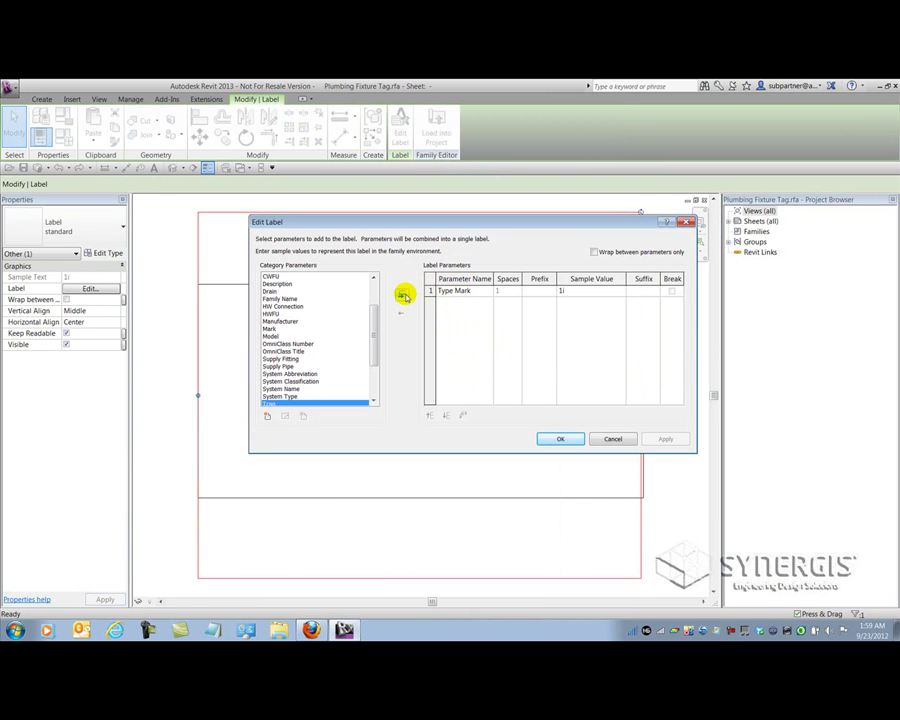
pyautogui.click(428, 290)
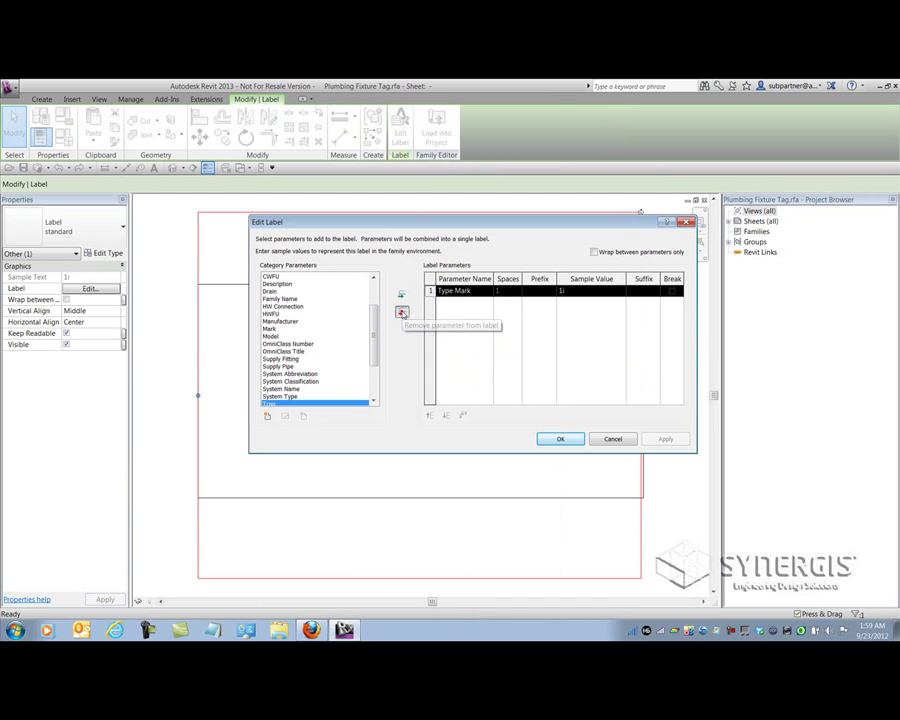
pyautogui.click(400, 313)
pyautogui.scroll(-3, 376, 354)
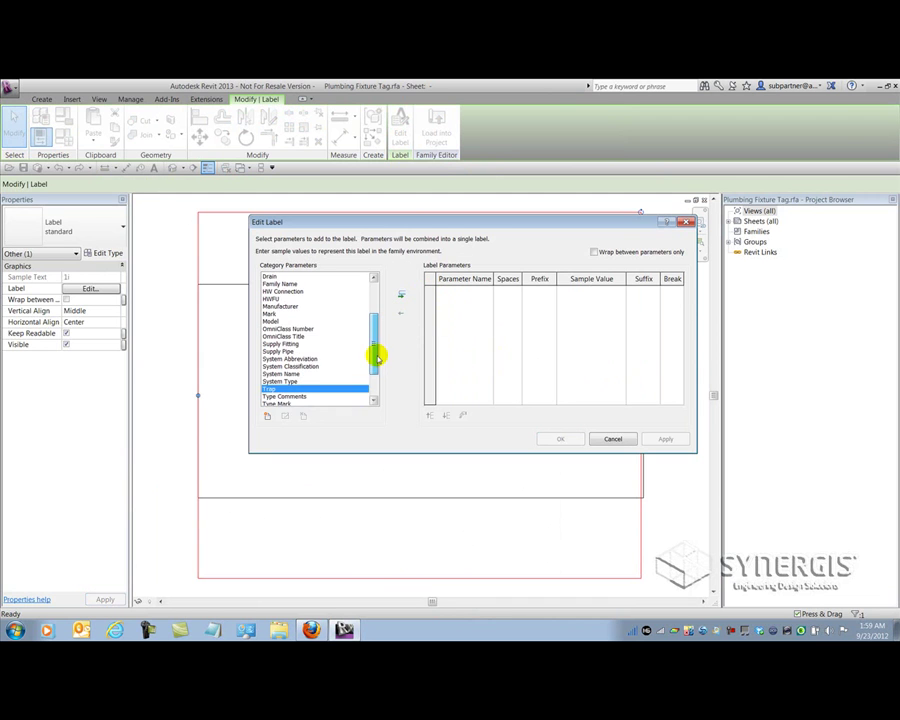
pyautogui.scroll(-1, 381, 380)
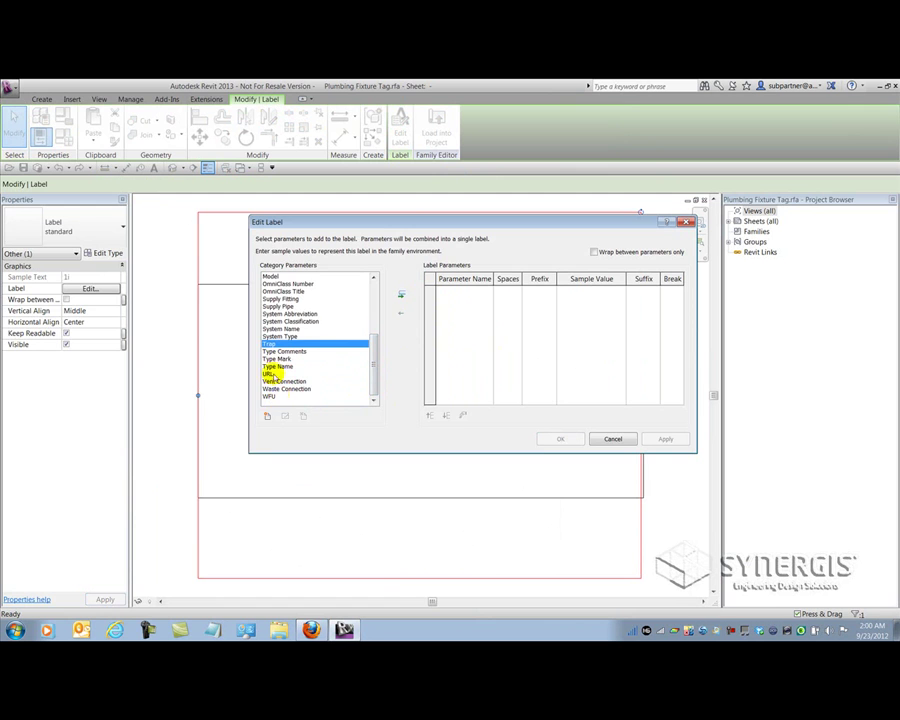
pyautogui.scroll(2, 268, 300)
pyautogui.click(268, 314)
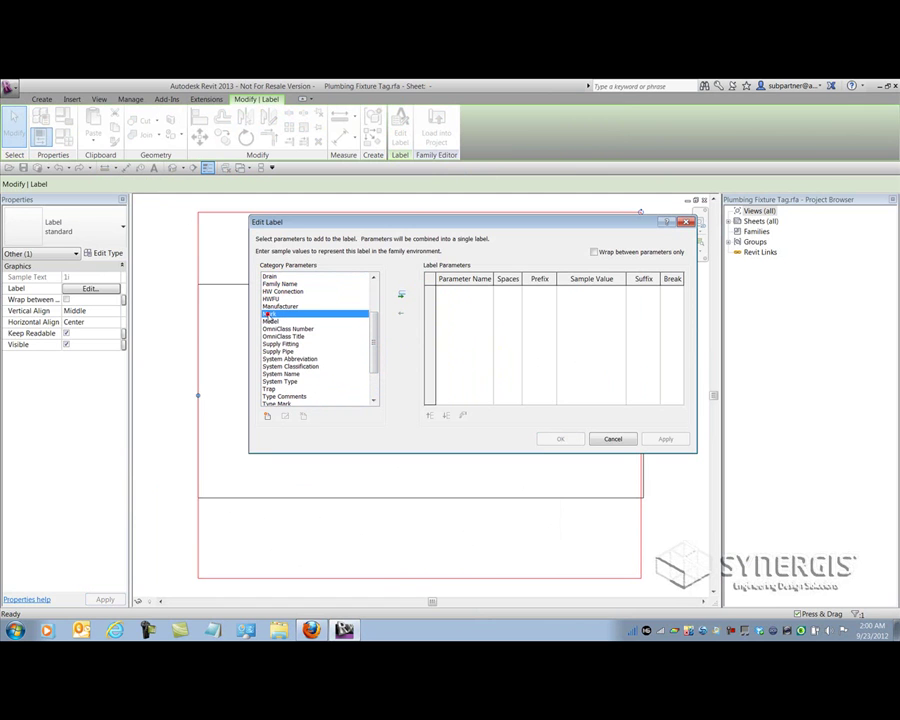
pyautogui.doubleClick(268, 314)
pyautogui.click(268, 314)
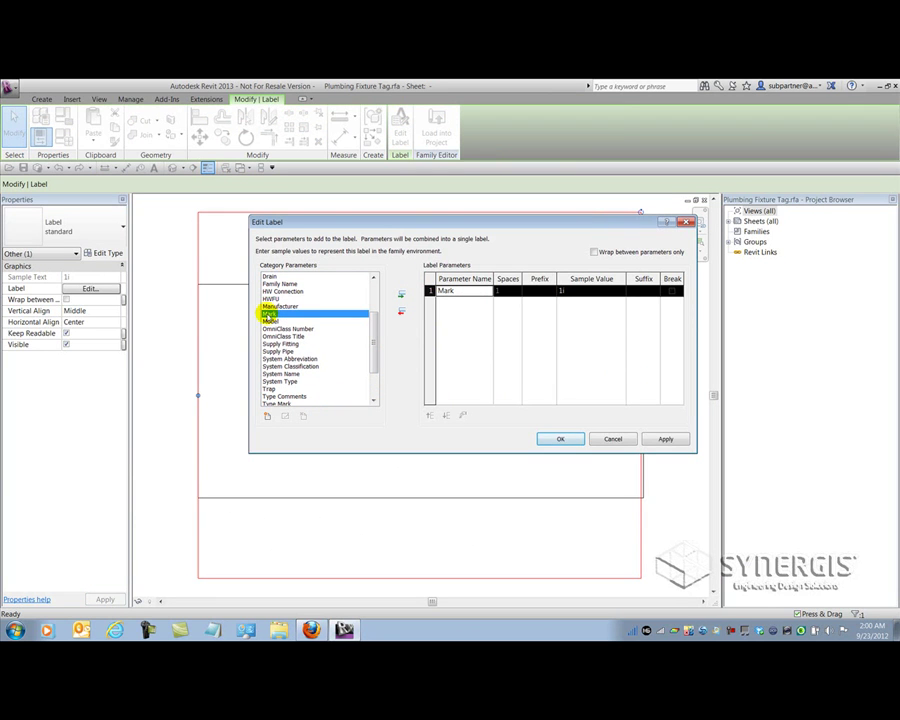
# Step: Add the shared parameter DFU from the Plumbing group to the available parameters and to the tag label
pyautogui.moveTo(374, 346); pyautogui.dragTo(379, 304)
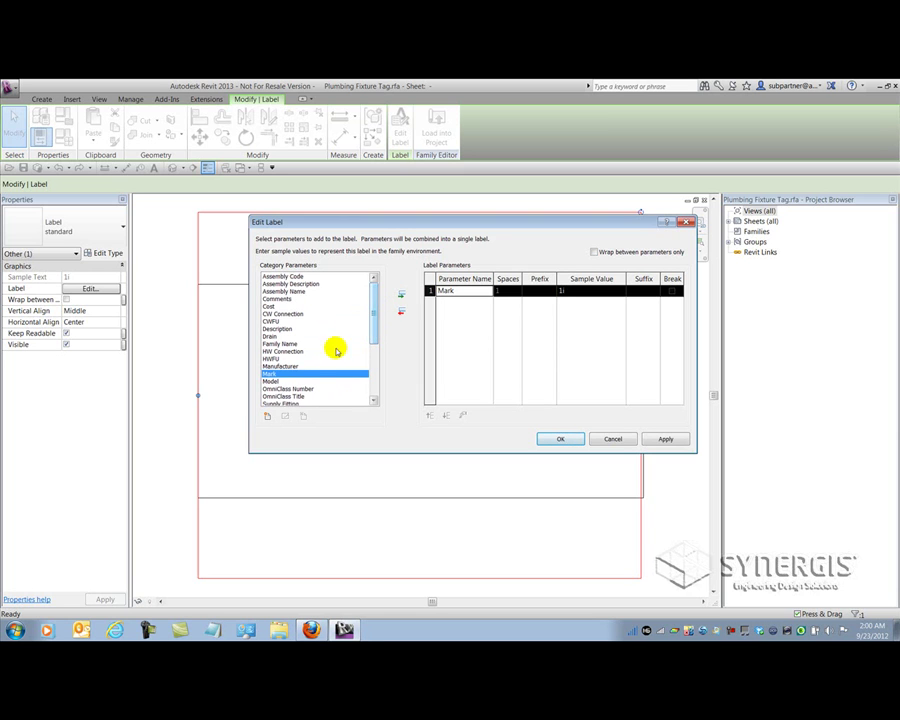
pyautogui.click(267, 416)
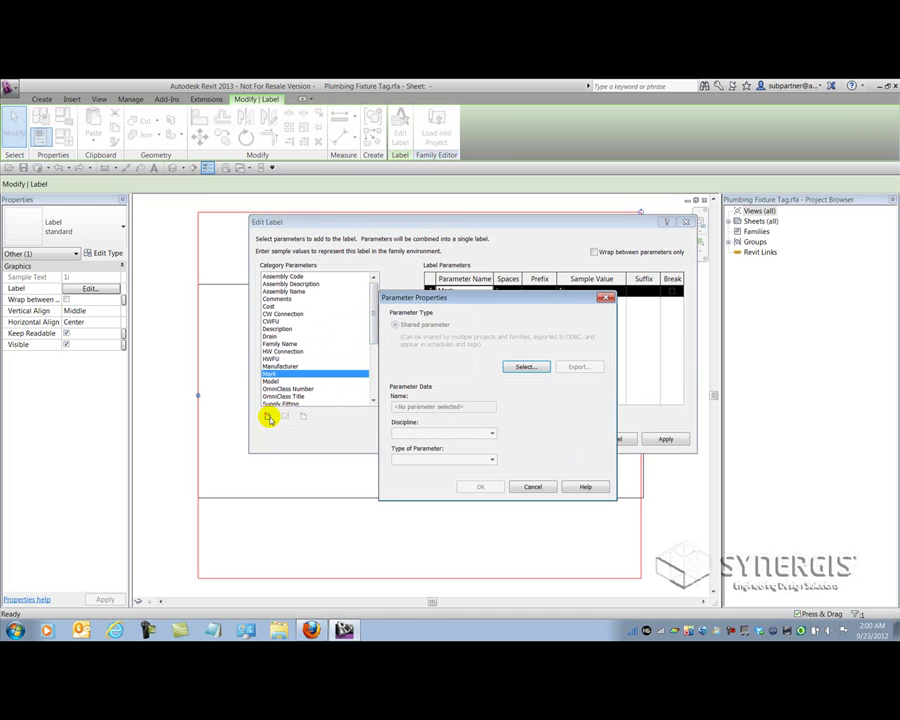
pyautogui.click(528, 366)
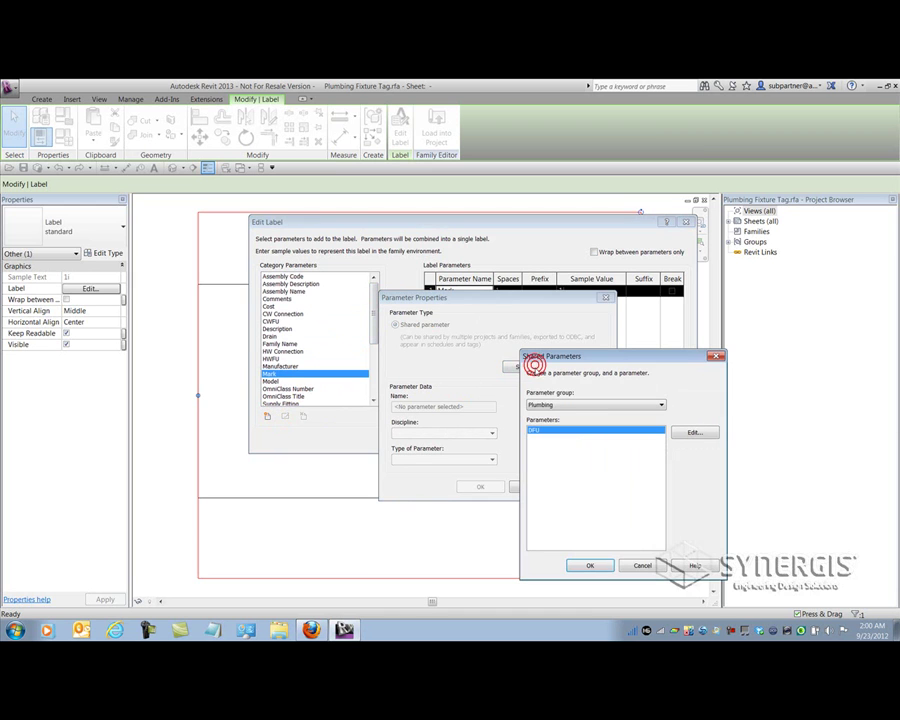
pyautogui.click(589, 568)
pyautogui.click(477, 486)
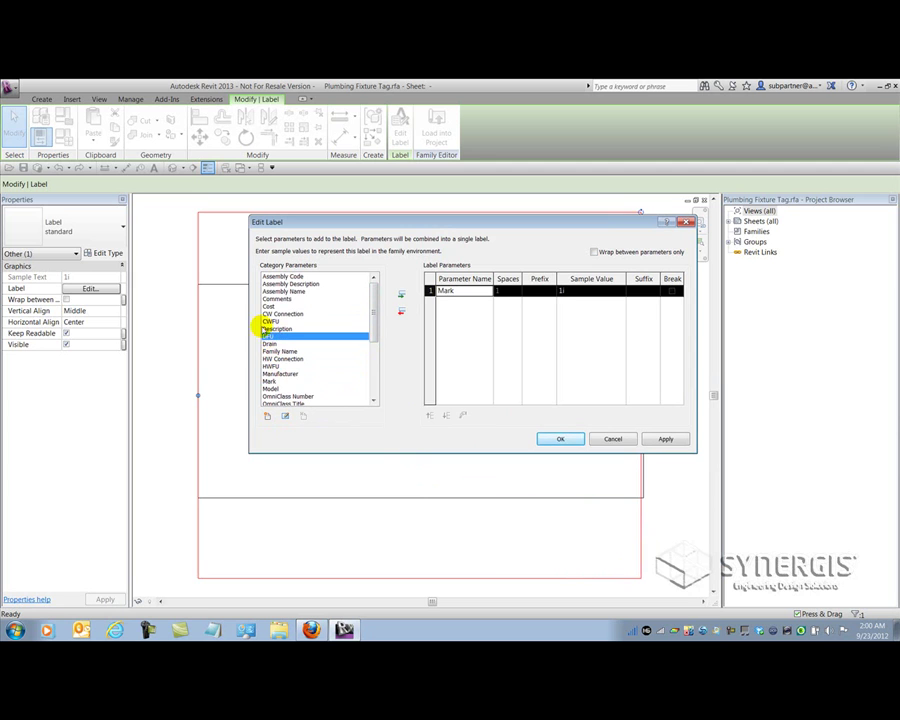
pyautogui.click(401, 296)
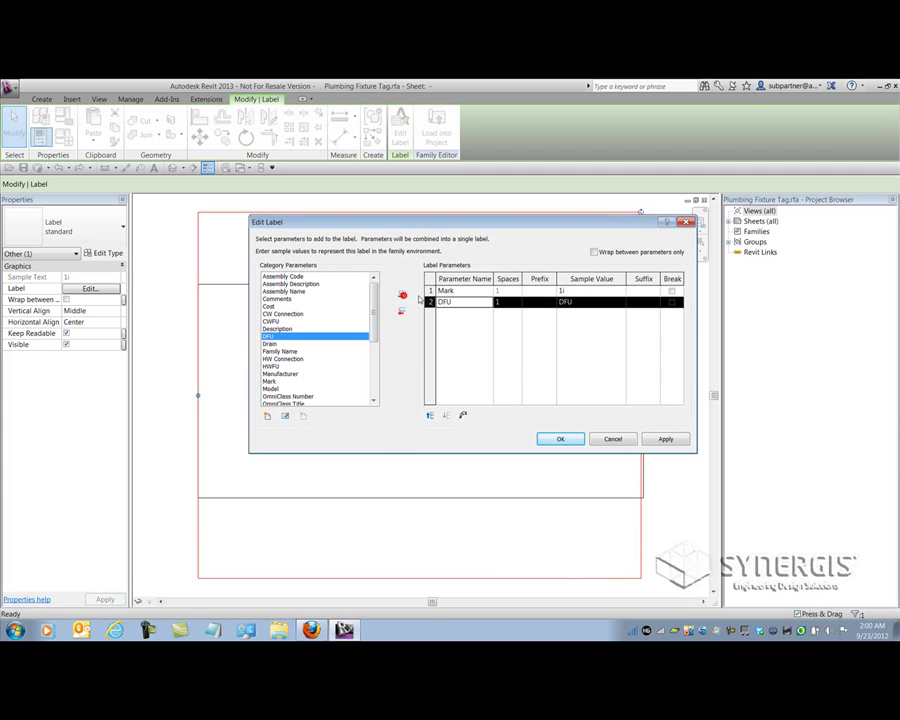
# Step: Break the label after Mark and give DFU the prefix "(" and the suffix ") SF"
pyautogui.click(673, 291)
pyautogui.click(558, 303)
pyautogui.write('(')
pyautogui.click(628, 302)
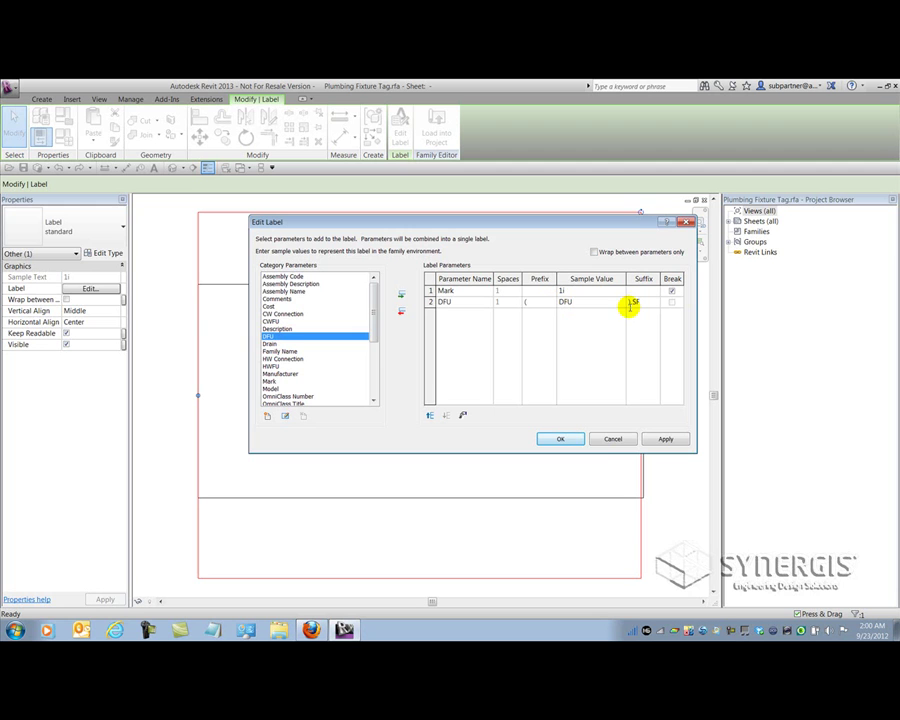
pyautogui.click(565, 444)
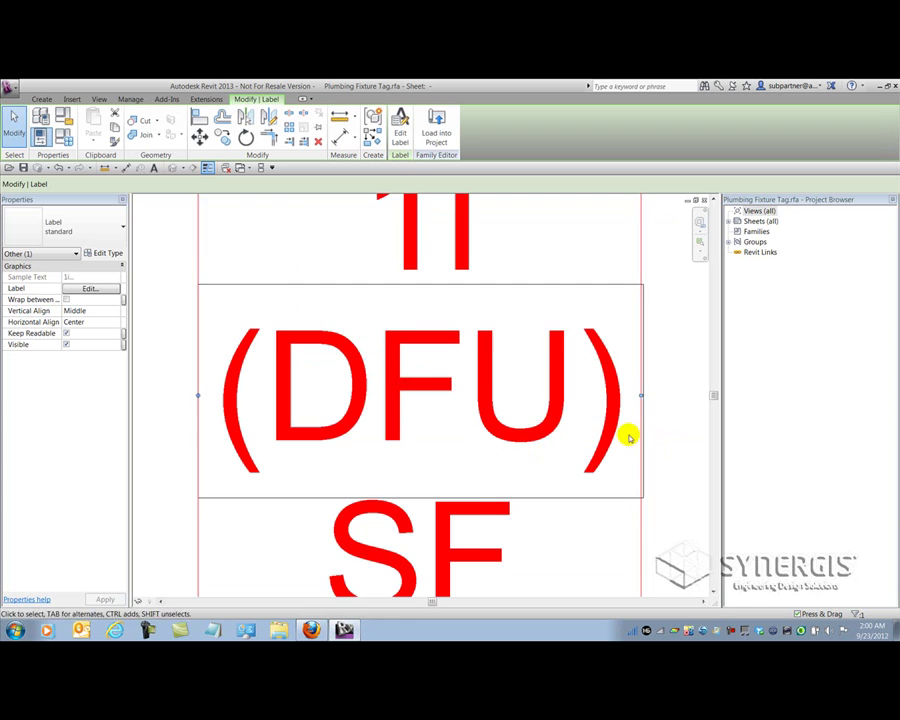
# Step: Widen the label so the DFU text fits on one line and load the tag into the project, overwriting the existing version
pyautogui.scroll(-3, 625, 438)
pyautogui.moveTo(409, 419); pyautogui.dragTo(283, 414)
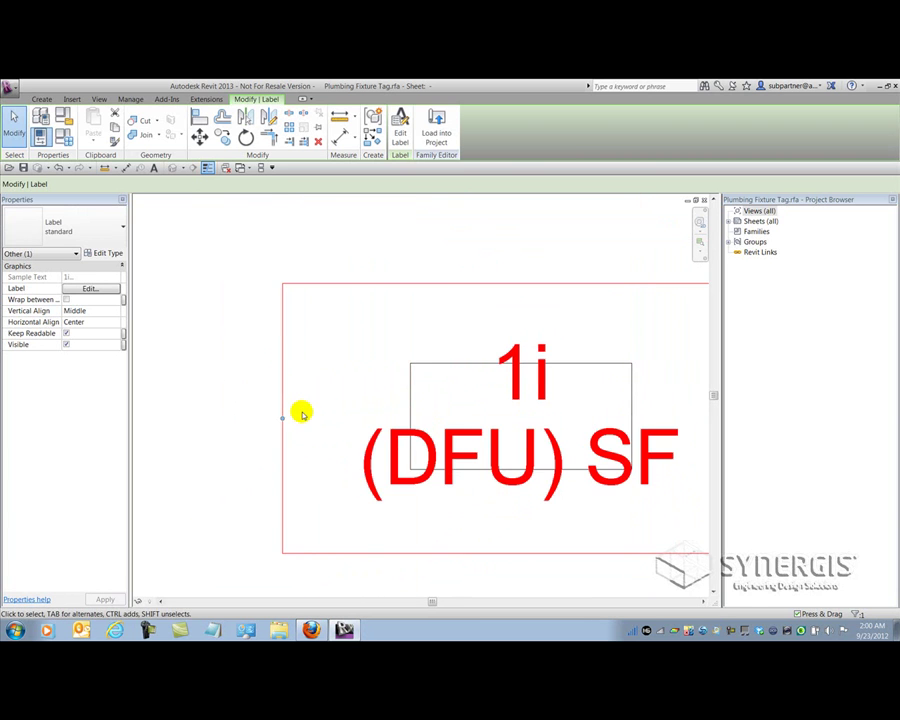
pyautogui.click(436, 133)
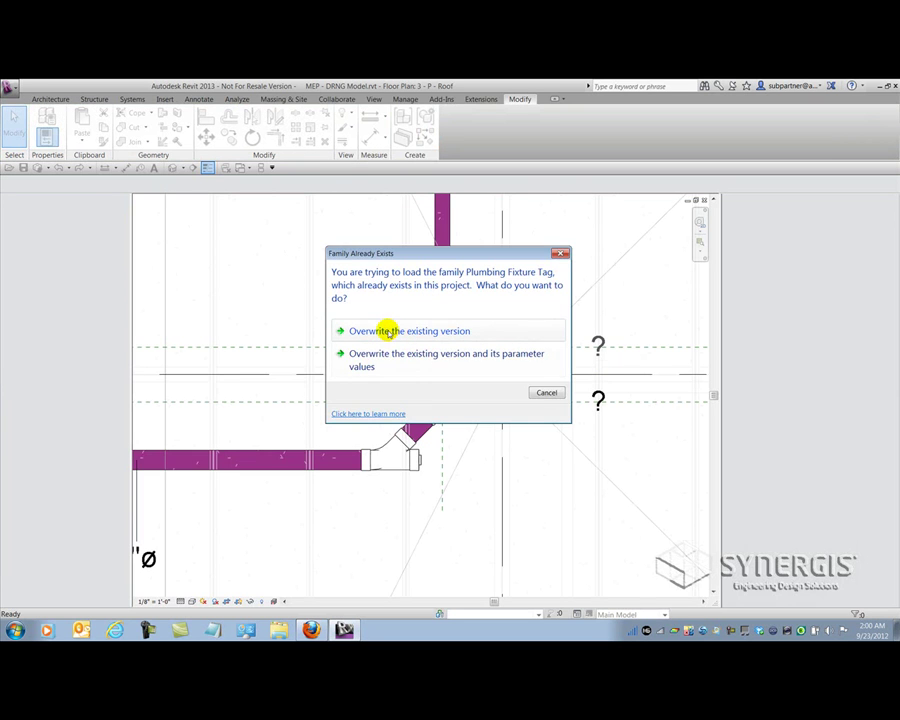
pyautogui.click(388, 332)
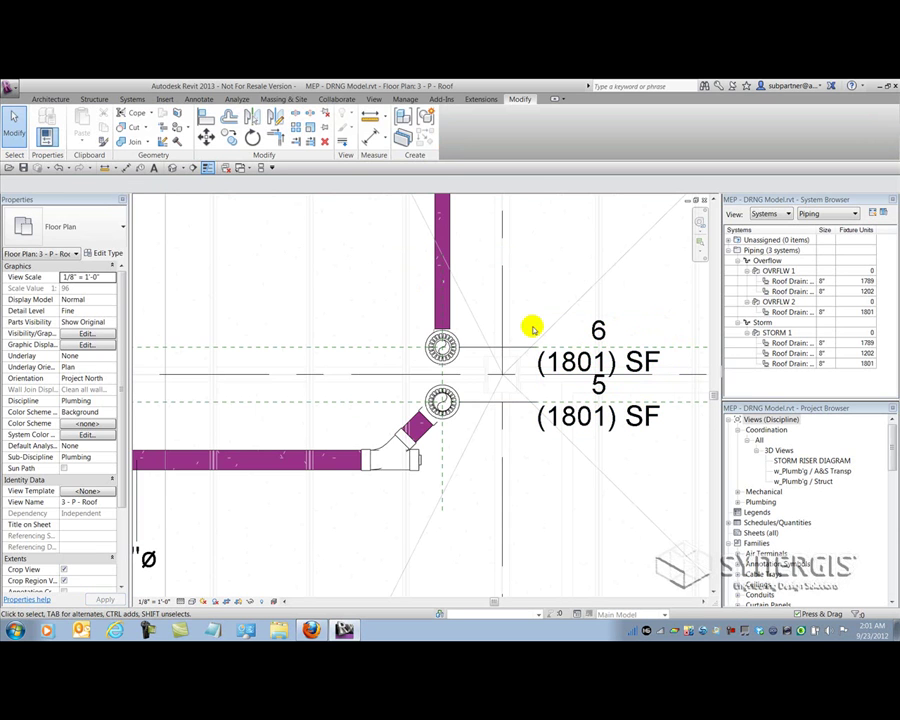
# Step: Open the family of the size tag below the horizontal pipe between drains 4 and 5 and select its Size label
pyautogui.scroll(-3, 512, 307)
pyautogui.moveTo(512, 307); pyautogui.dragTo(525, 392, button='middle')
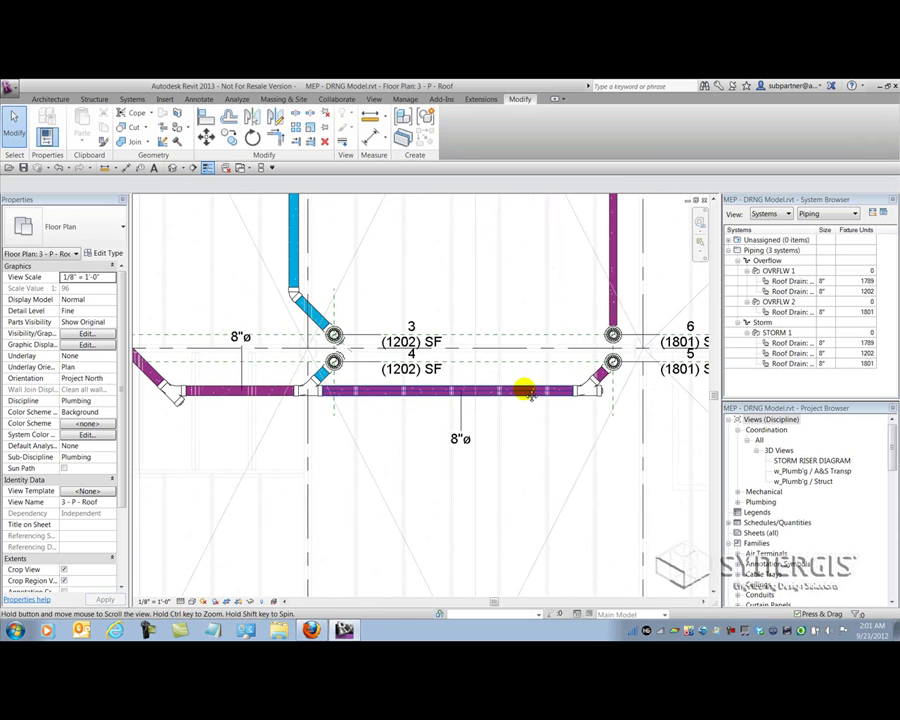
pyautogui.click(459, 438)
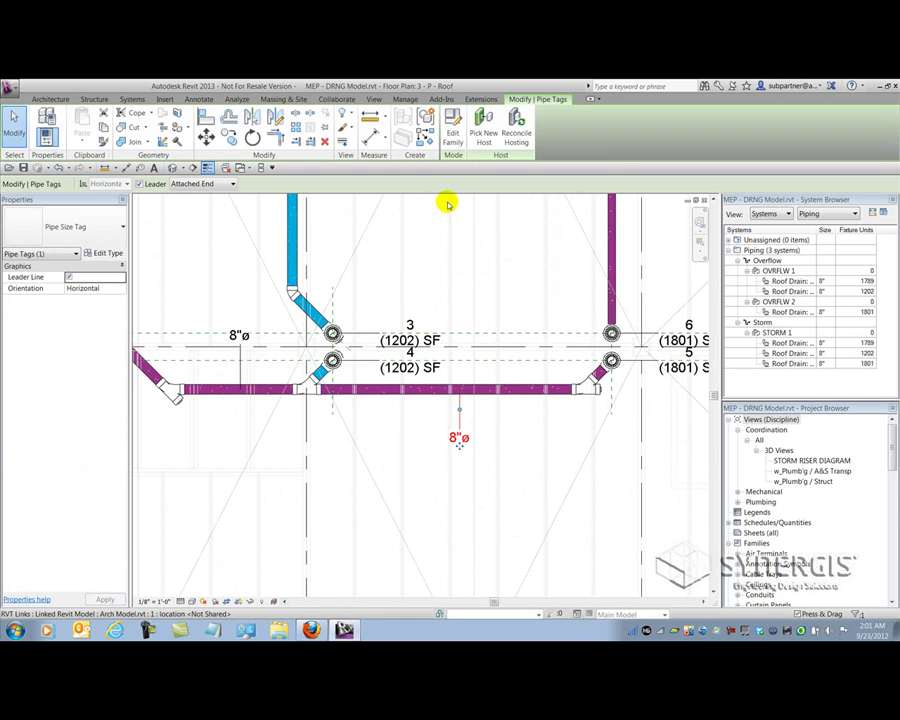
pyautogui.click(451, 136)
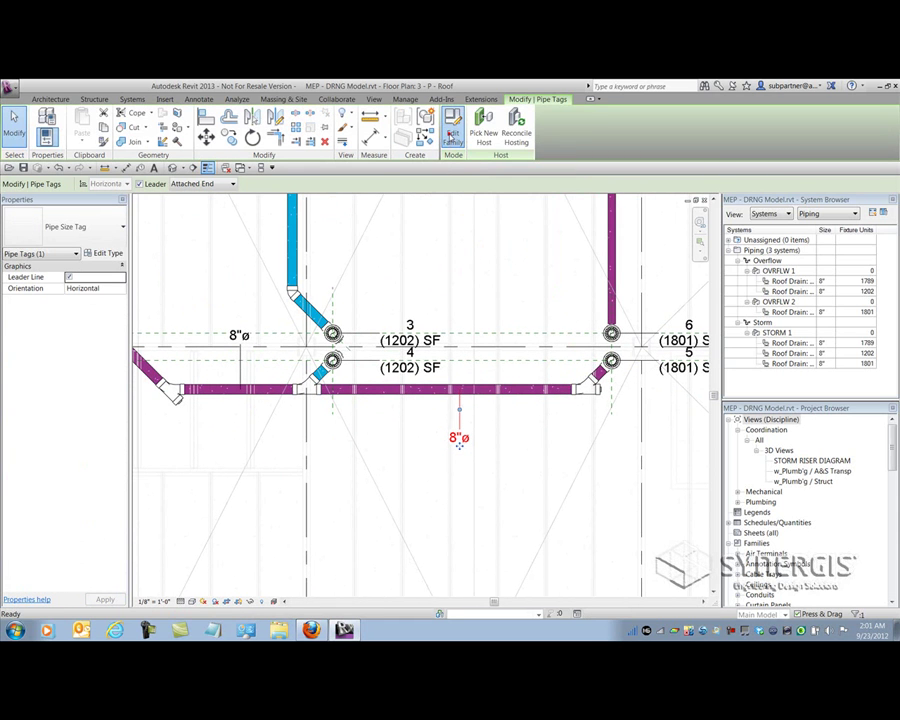
pyautogui.click(400, 395)
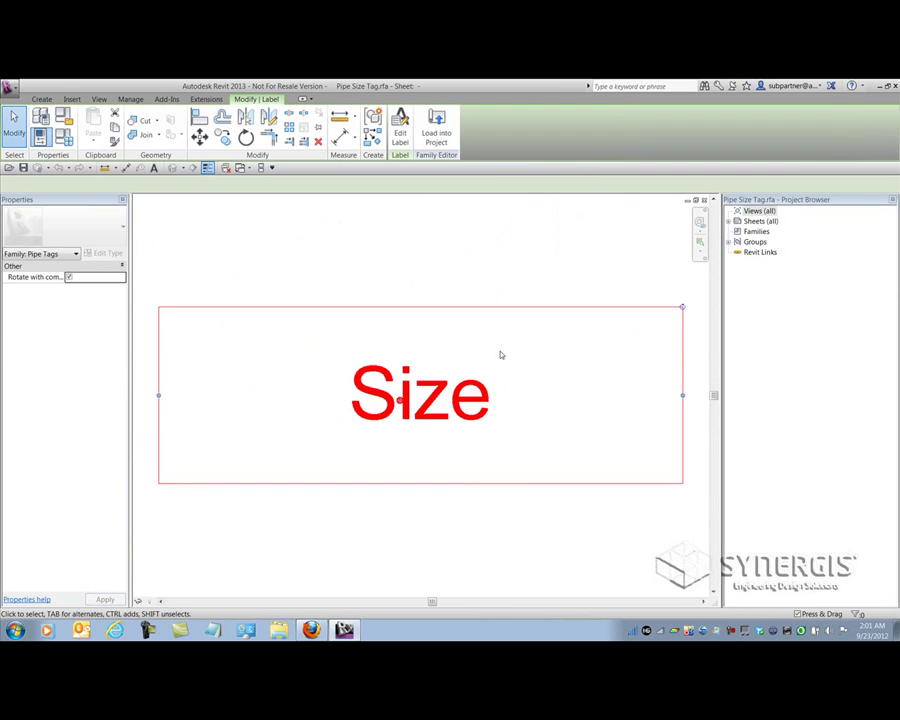
# Step: Add Fixture Units to the pipe size label on a new line after Size, with prefix "(" and suffix ") SF"
pyautogui.click(399, 124)
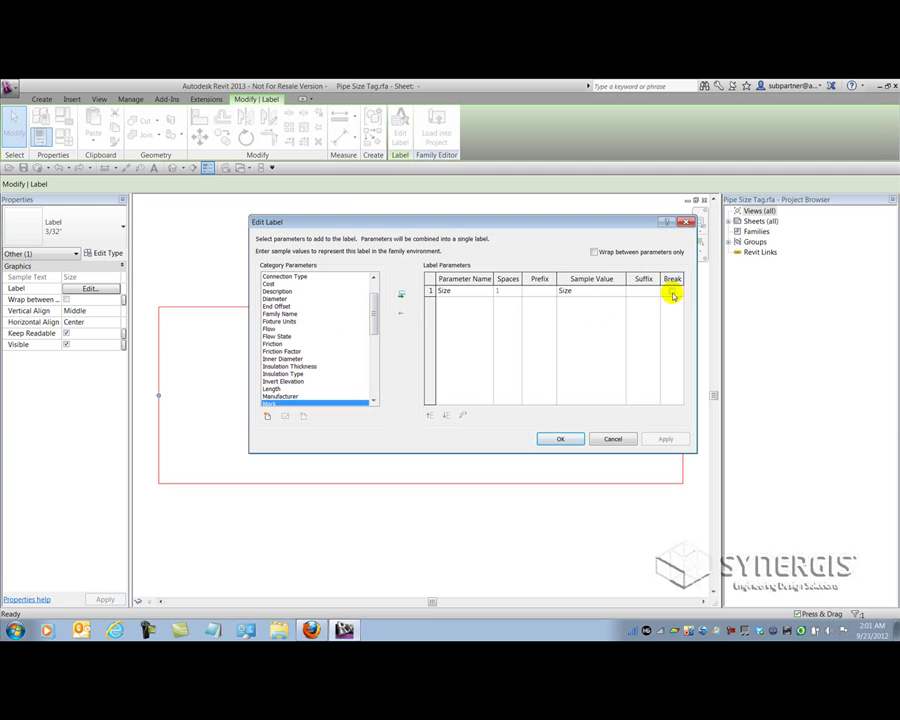
pyautogui.click(279, 321)
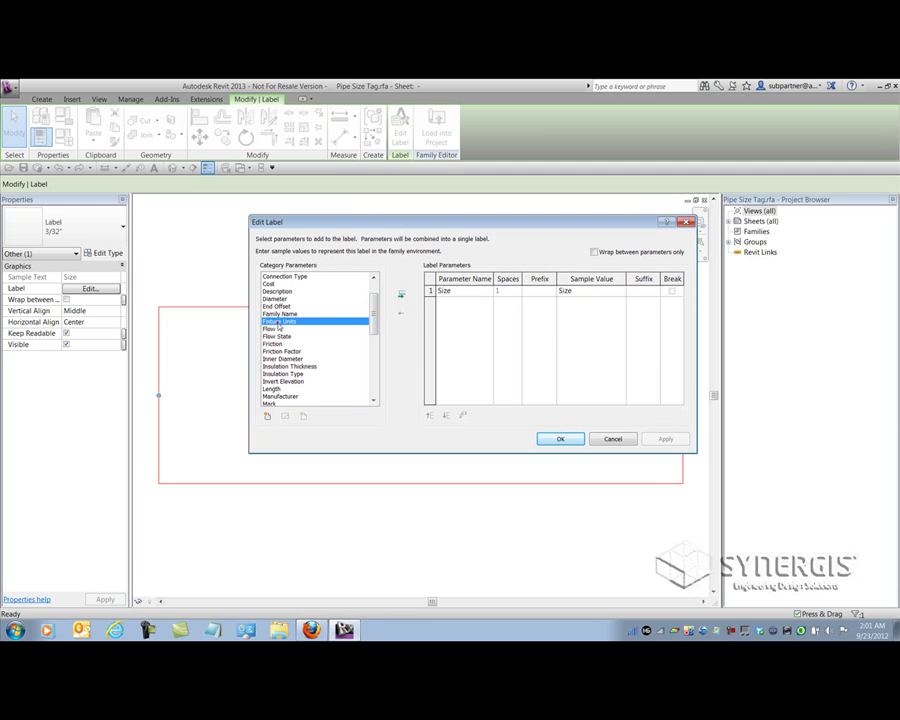
pyautogui.click(401, 294)
pyautogui.click(671, 291)
pyautogui.click(550, 304)
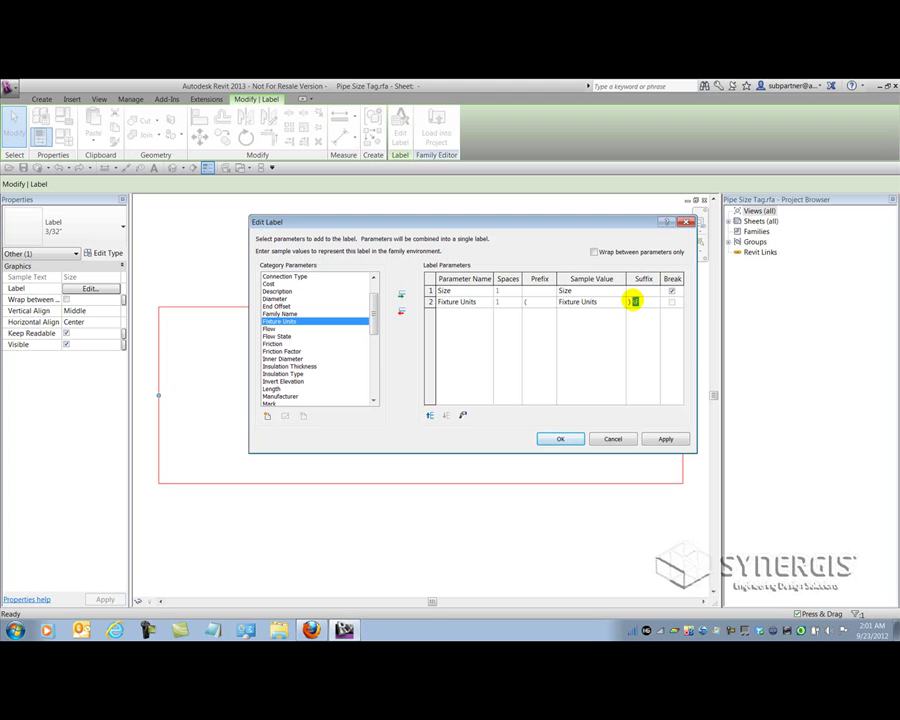
pyautogui.click(565, 440)
# Step: Widen the label to keep the fixture units on one line and load the tag into MEP - DRNG Model.rvt, overwriting the existing version
pyautogui.scroll(-3, 440, 406)
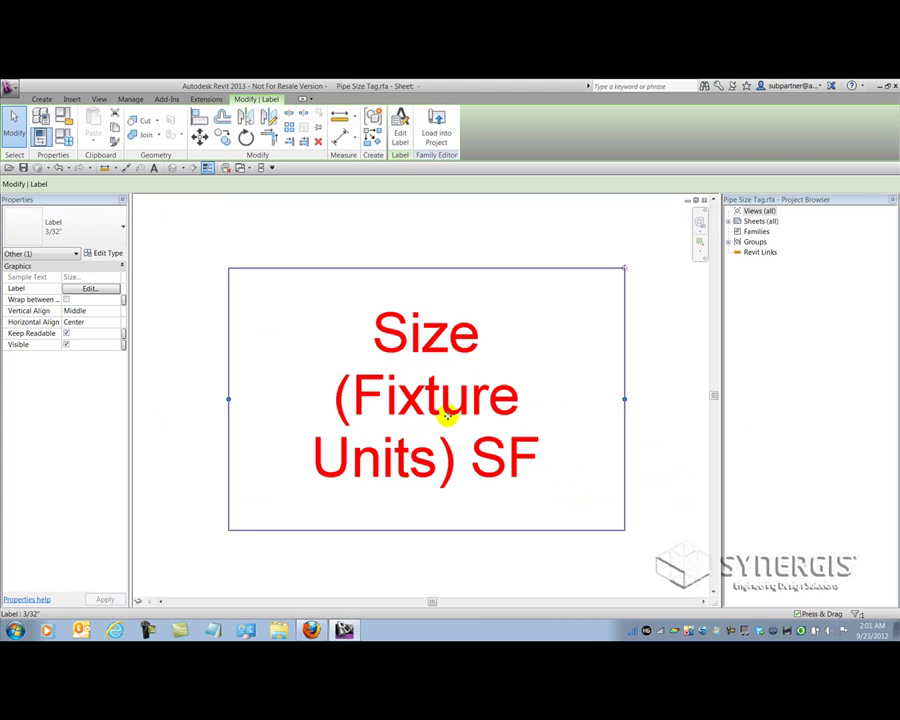
pyautogui.moveTo(303, 404); pyautogui.dragTo(261, 404)
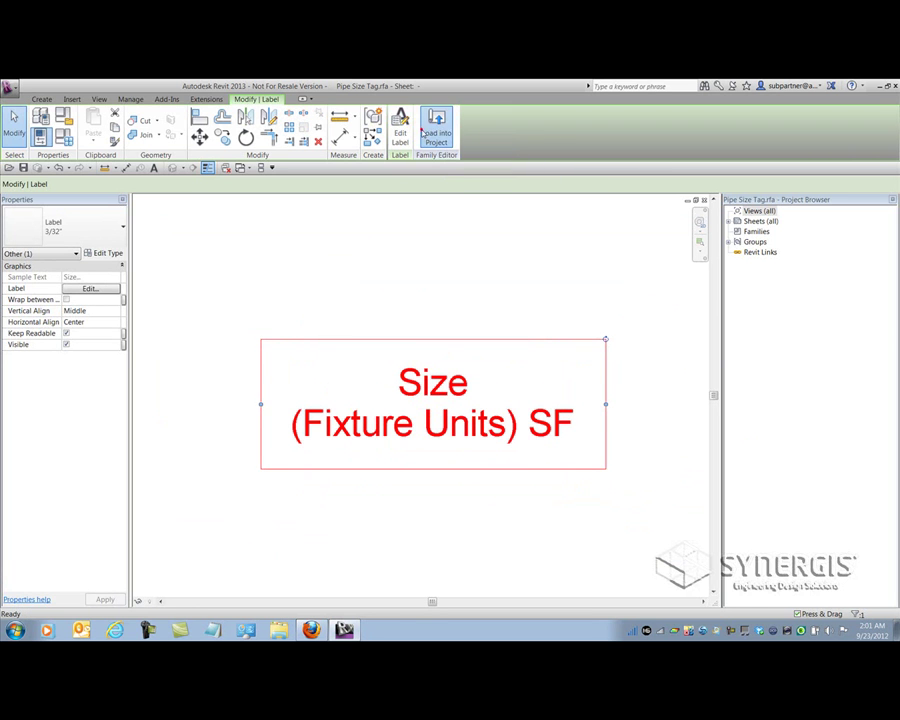
pyautogui.click(436, 128)
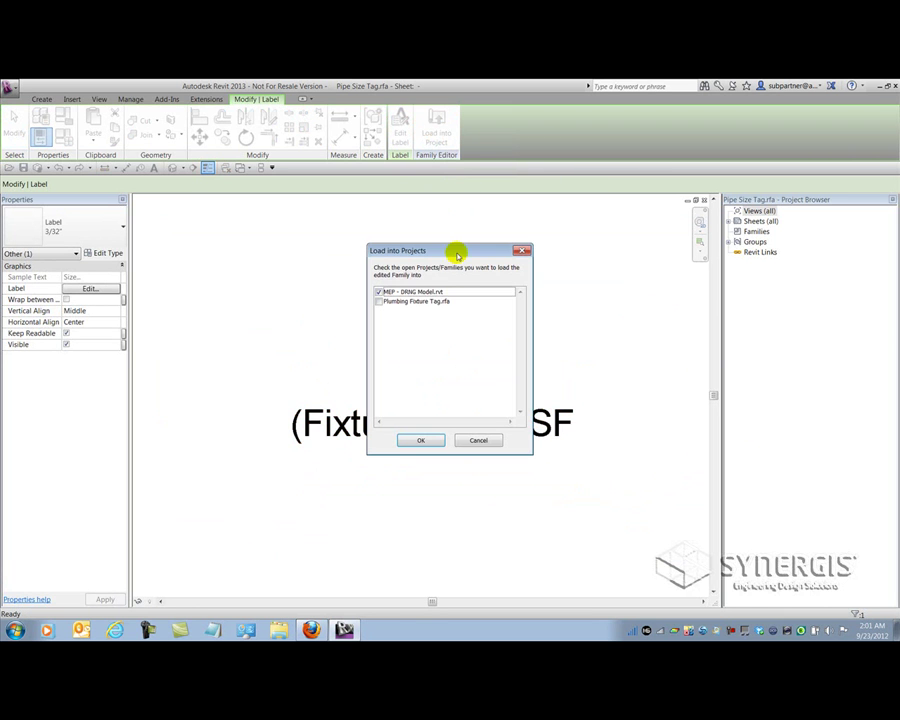
pyautogui.click(416, 442)
pyautogui.click(388, 316)
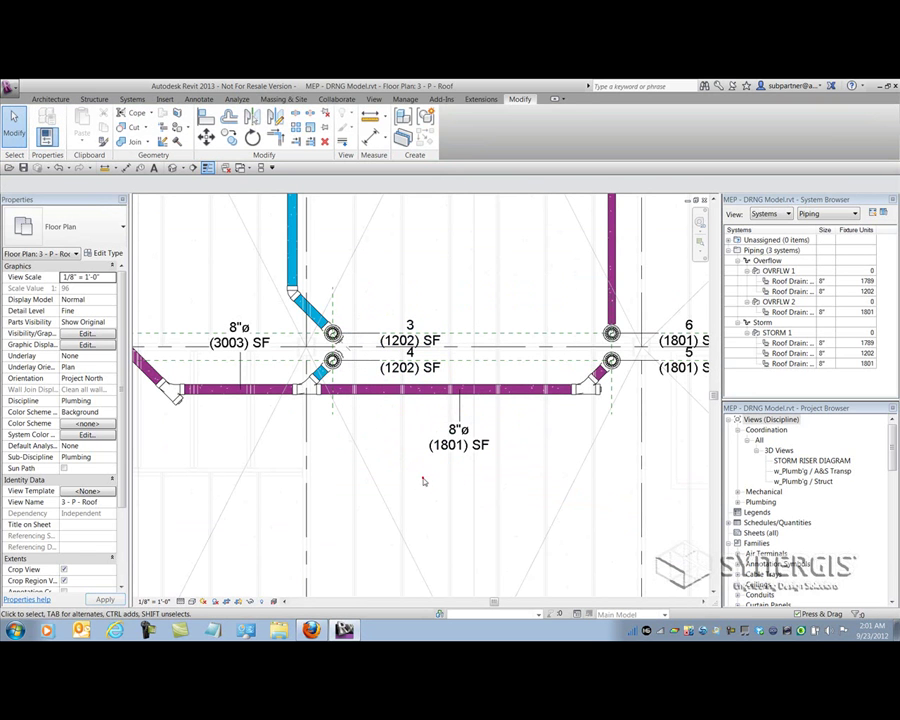
# Step: Change the three storm roof drains marked 5, 4 and 1 to the type 15" Strainer - 6" Drain
pyautogui.scroll(-2, 430, 476)
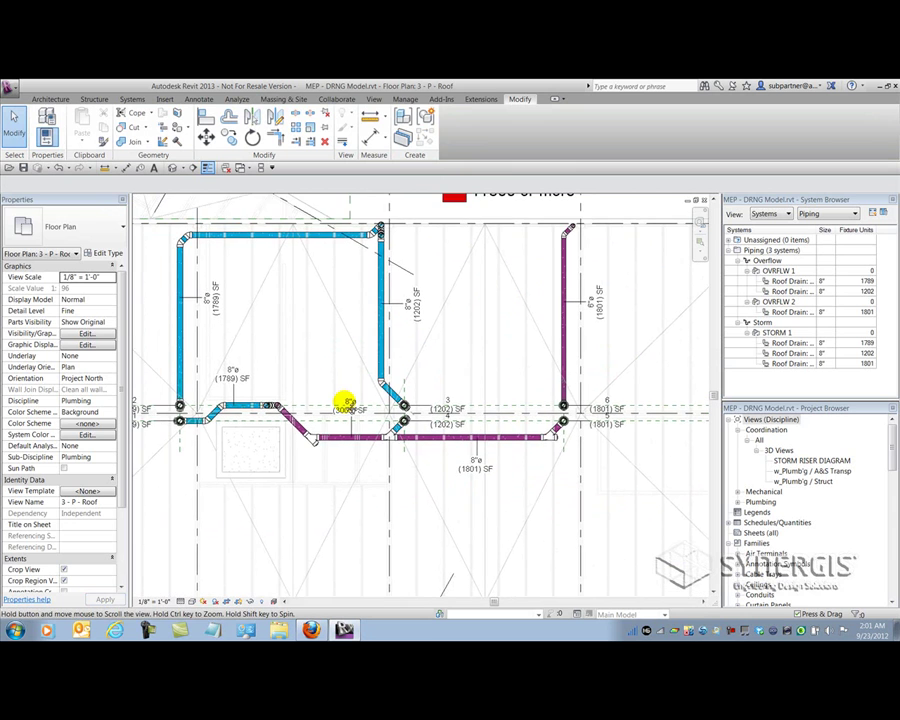
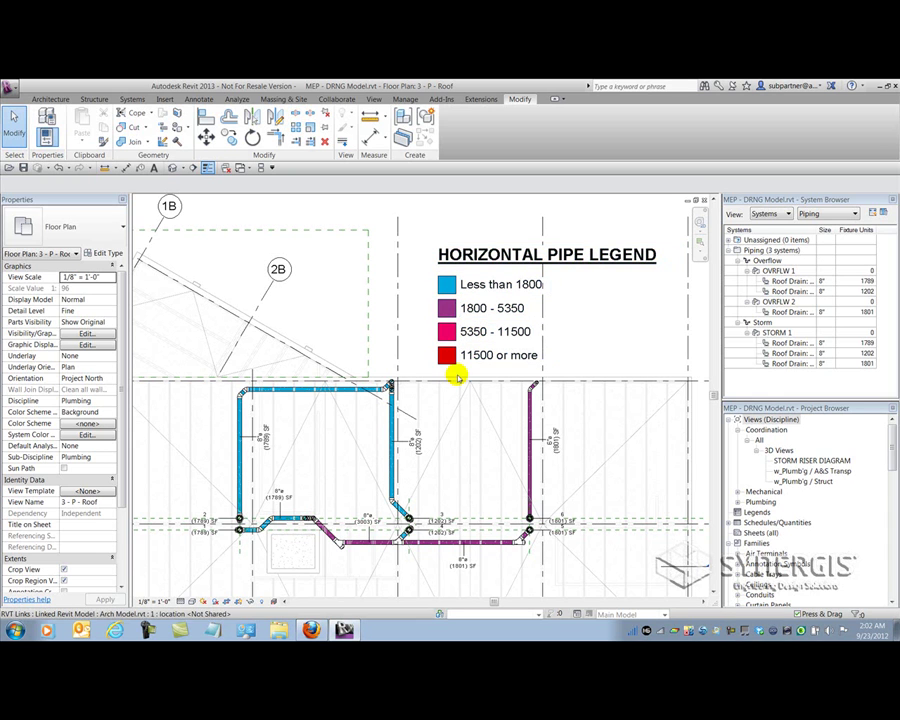
pyautogui.click(509, 570)
pyautogui.scroll(3, 526, 516)
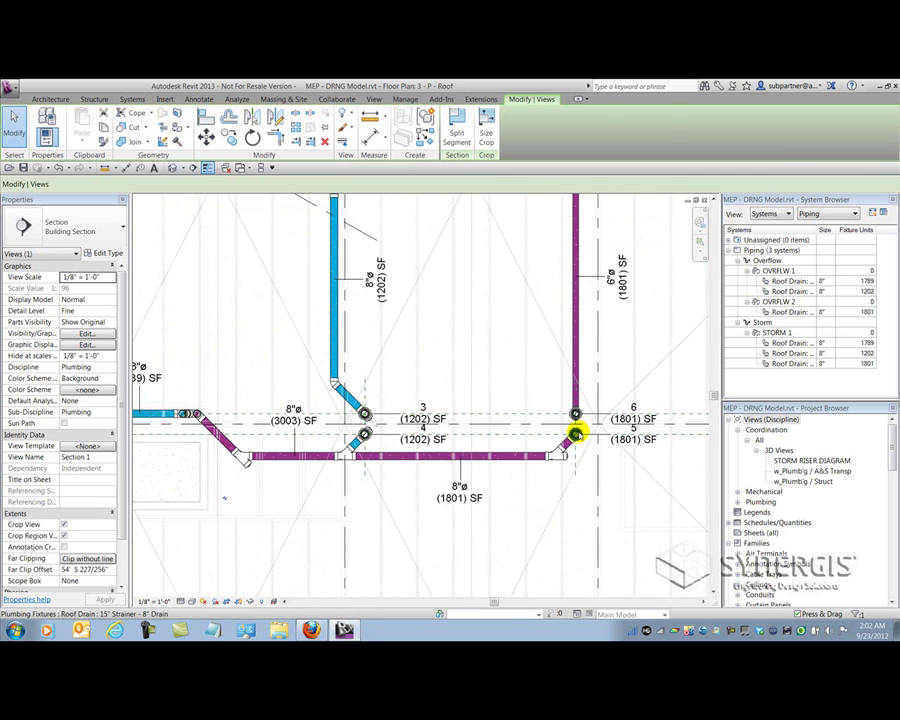
pyautogui.click(576, 433)
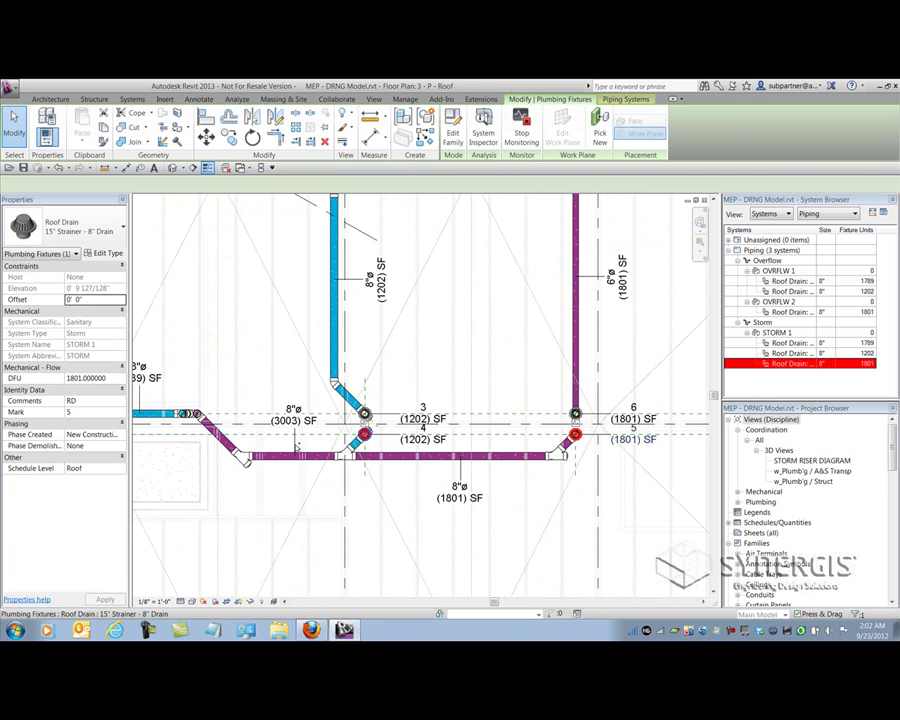
pyautogui.keyDown('ctrl'); pyautogui.click(365, 435); pyautogui.keyUp('ctrl')
pyautogui.keyDown('shift'); pyautogui.hscroll(-5, 306, 434); pyautogui.keyUp('shift')
pyautogui.keyDown('ctrl'); pyautogui.click(226, 438); pyautogui.keyUp('ctrl')
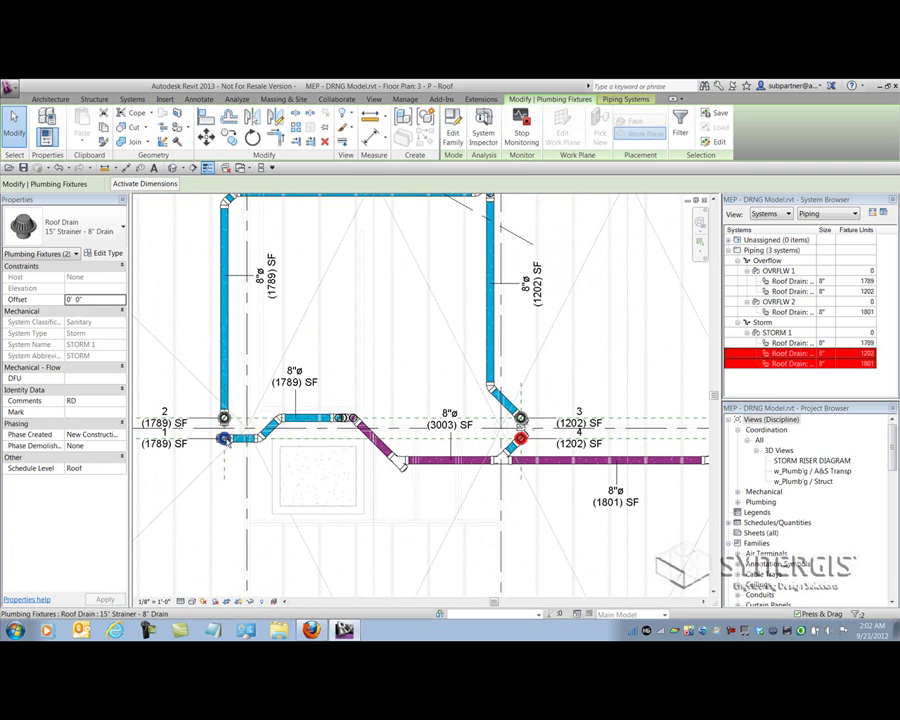
pyautogui.click(105, 232)
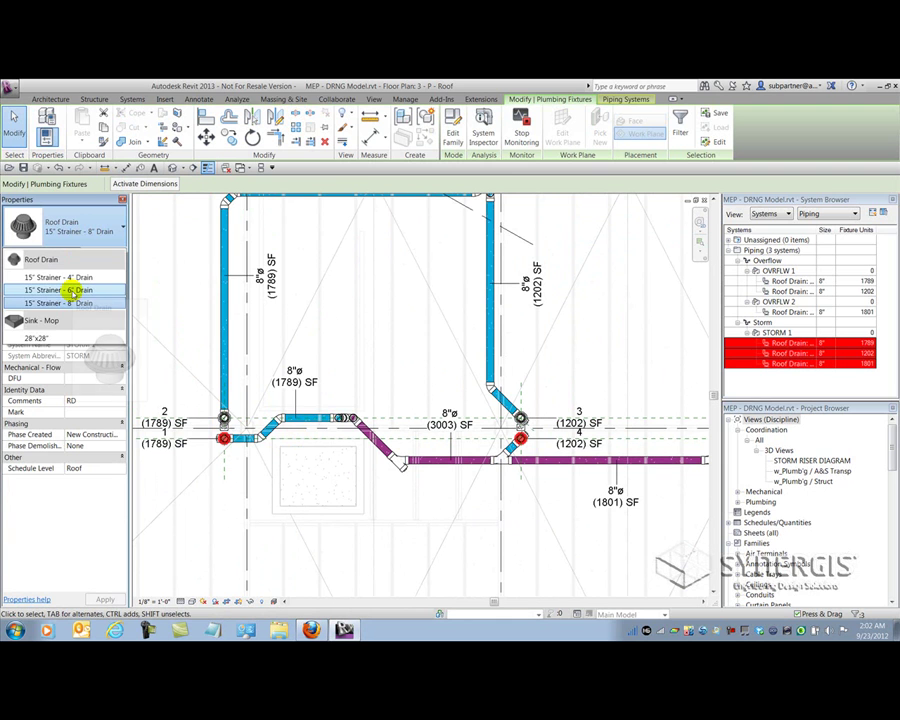
pyautogui.click(296, 472)
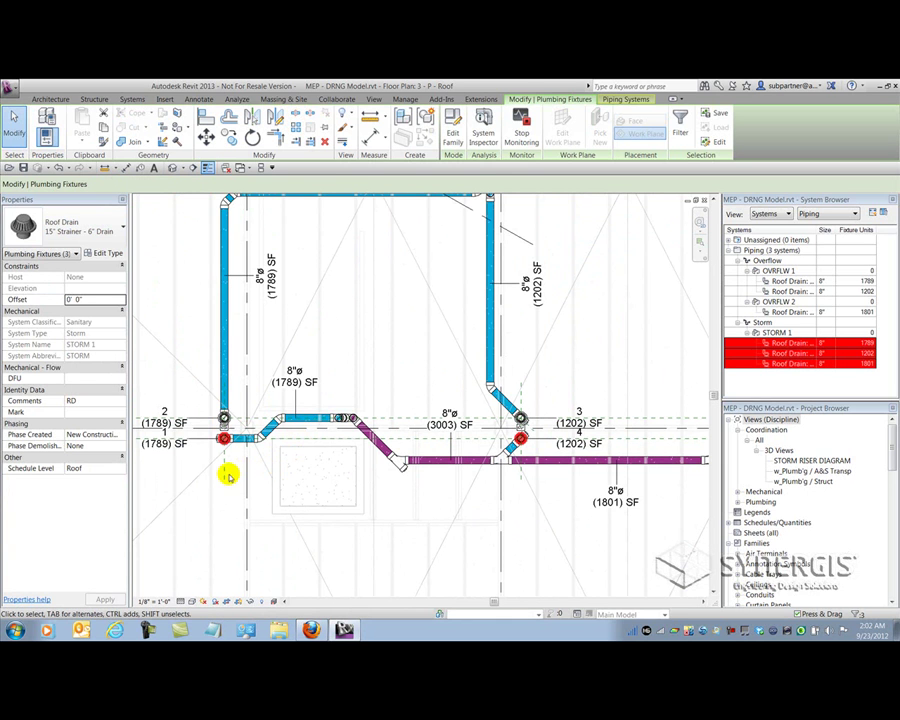
# Step: Set all piping and fittings connected to the storm drains 1, 4 and 5 to a 6" diameter, excluding the plumbing fixtures
pyautogui.click(231, 478)
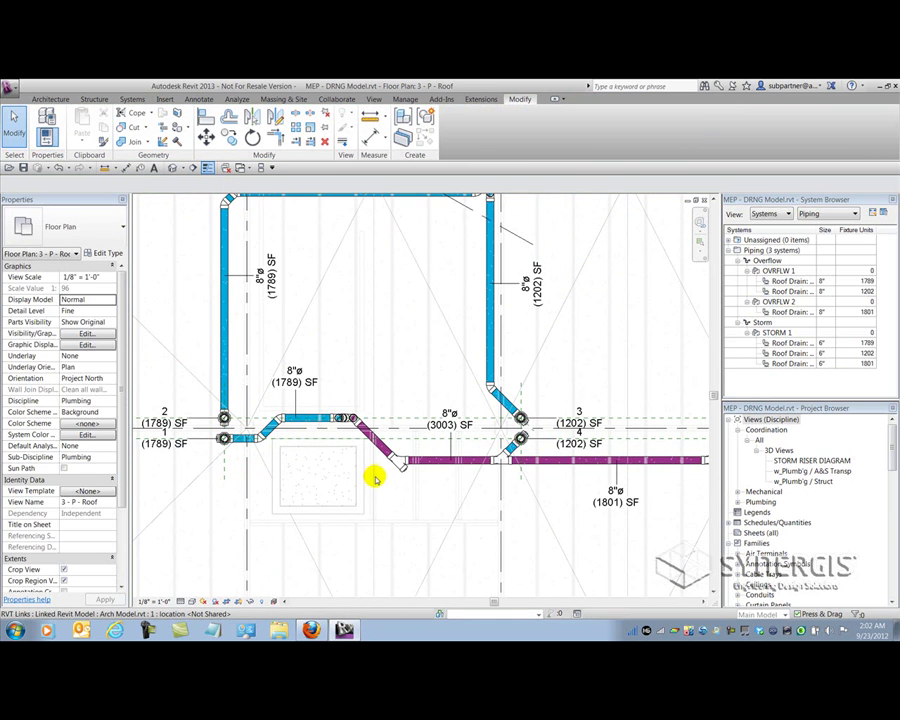
pyautogui.scroll(-2, 451, 484)
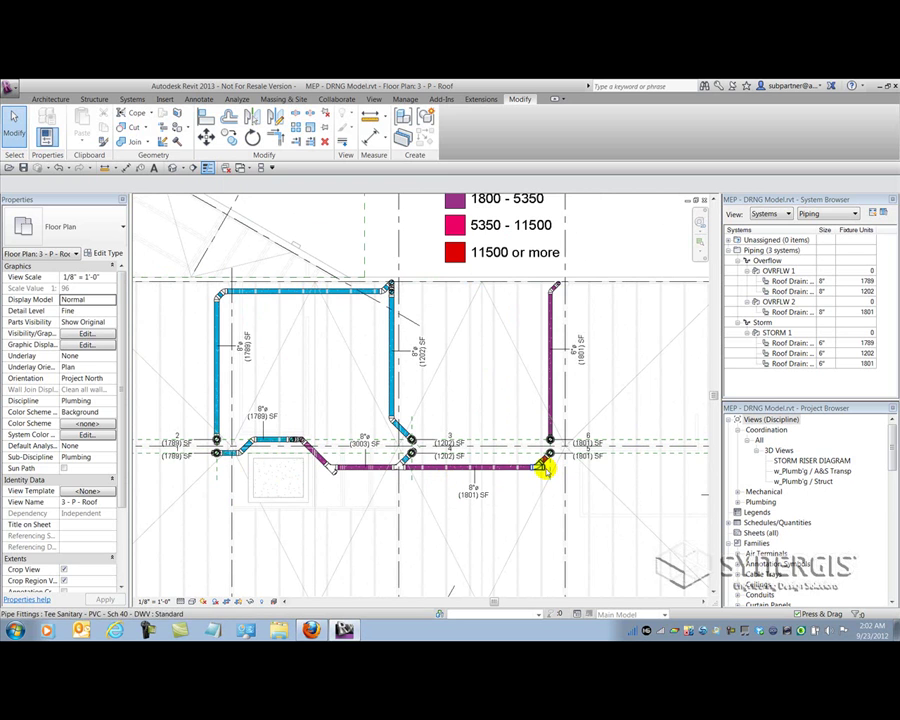
pyautogui.press('Tab')
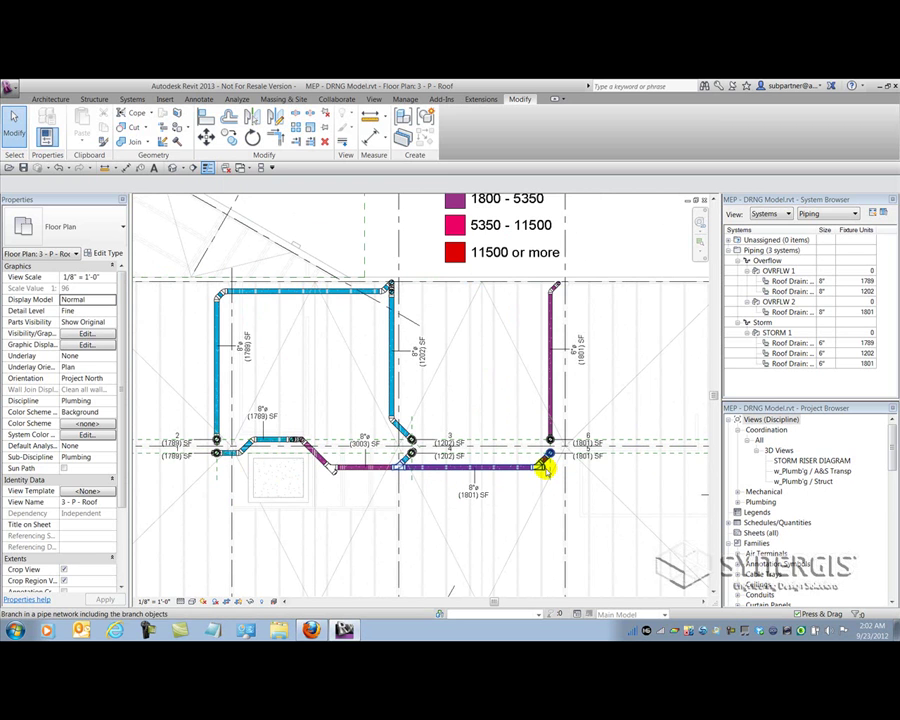
pyautogui.click(543, 467)
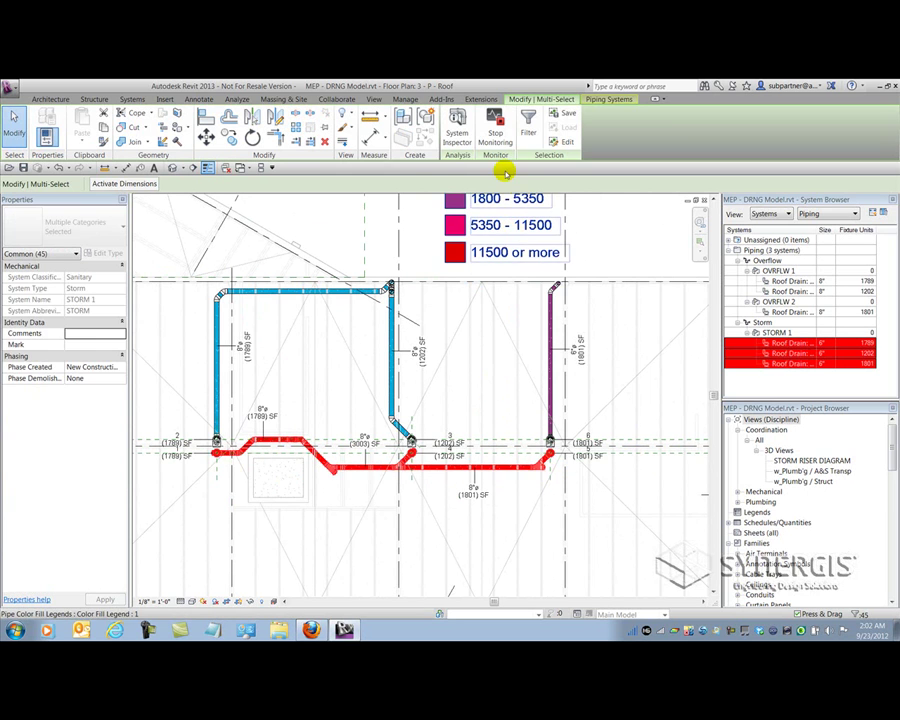
pyautogui.click(527, 128)
pyautogui.click(312, 268)
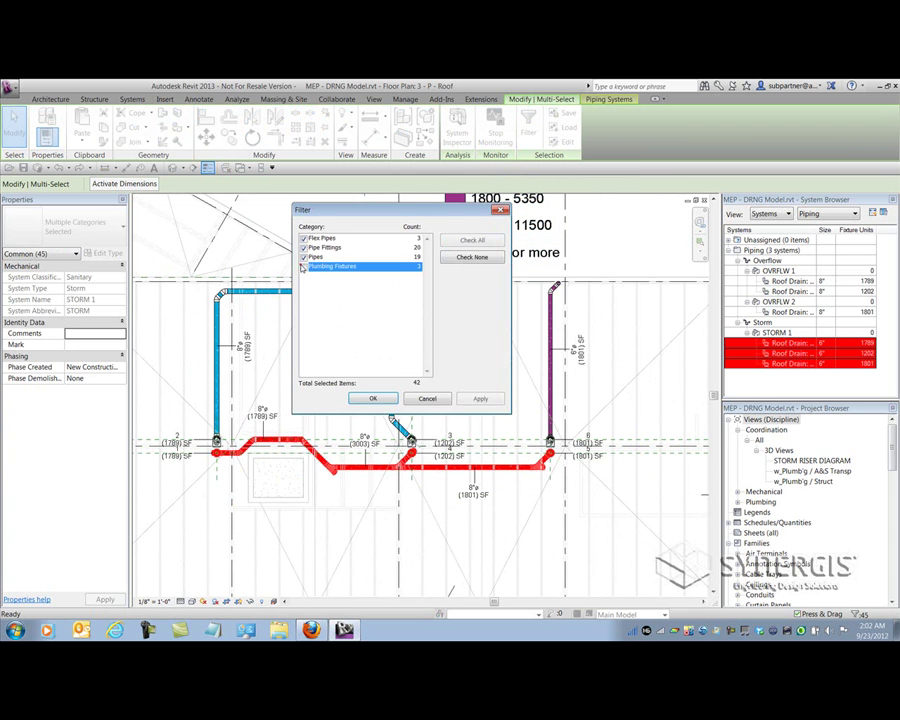
pyautogui.click(373, 398)
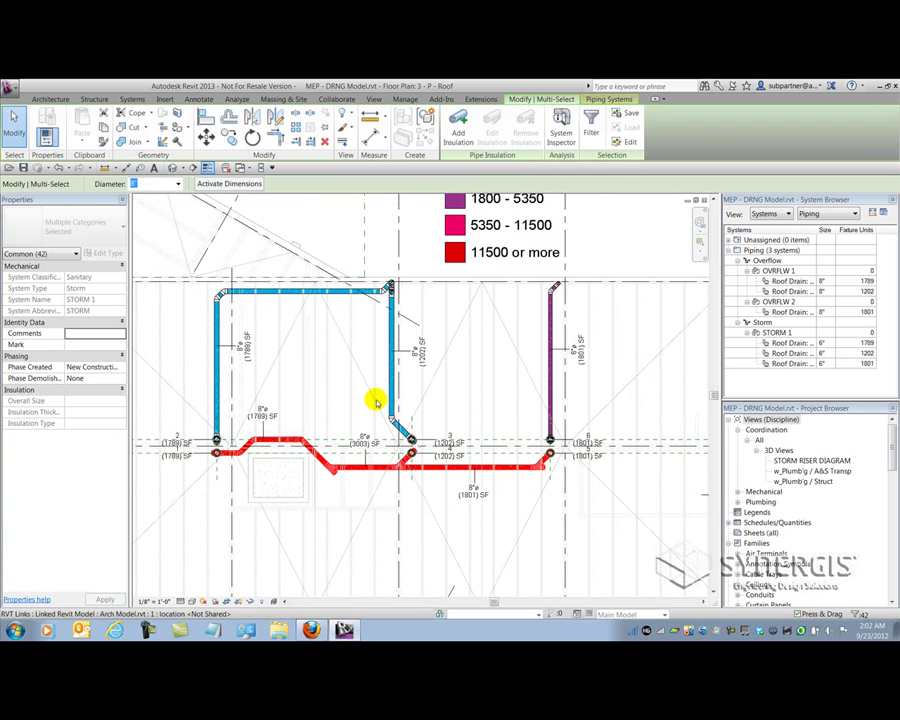
pyautogui.click(178, 184)
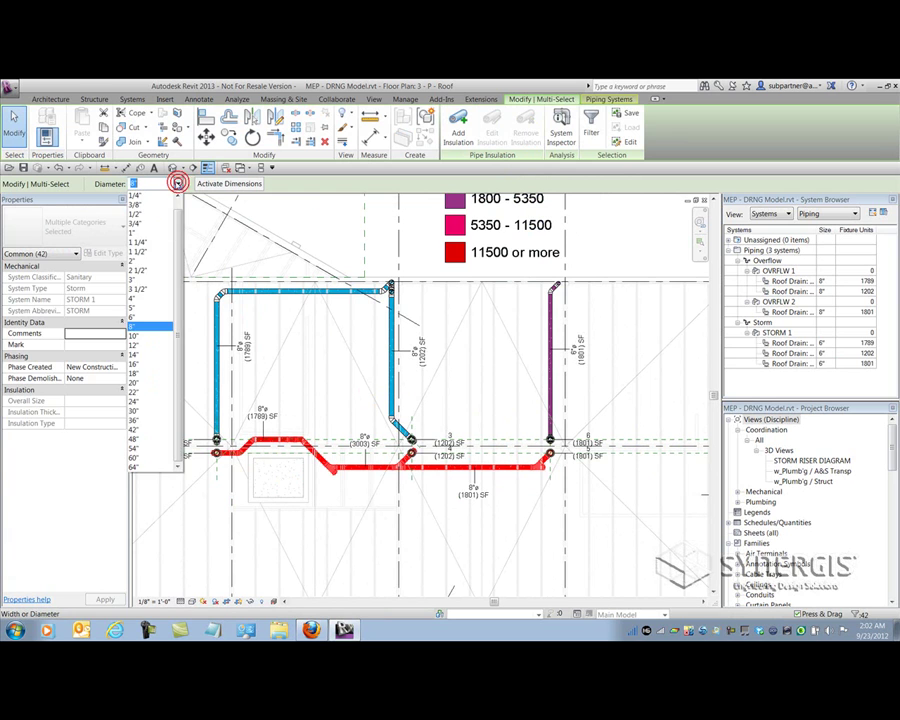
pyautogui.click(132, 313)
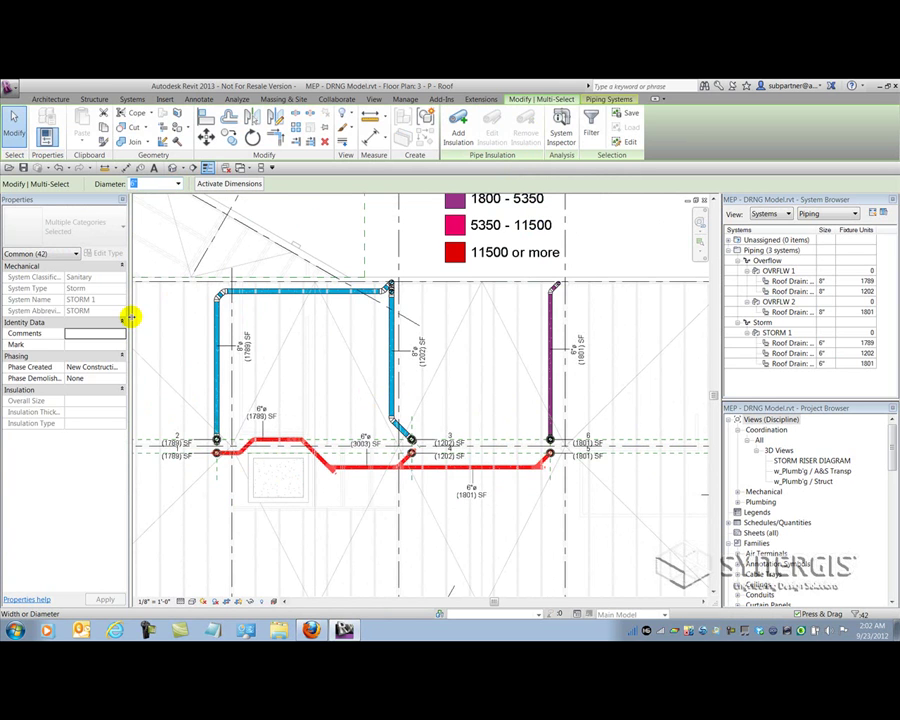
pyautogui.click(458, 410)
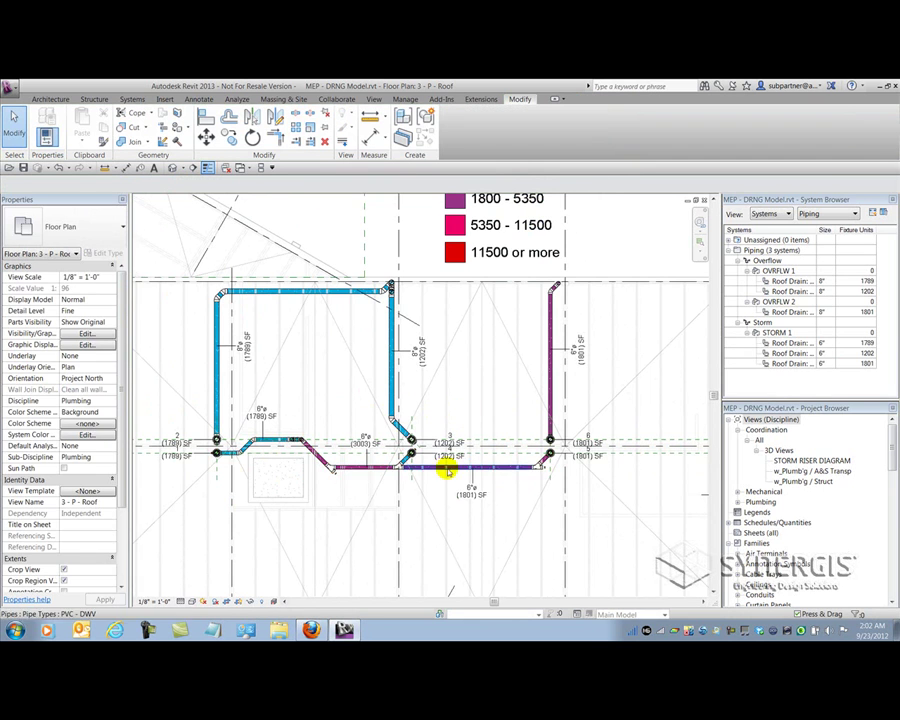
# Step: Change the storm roof drain marked 4 to the type 15" Strainer - 4" Drain
pyautogui.scroll(2, 446, 474)
pyautogui.scroll(2, 442, 459)
pyautogui.scroll(-4, 449, 420)
pyautogui.moveTo(450, 386); pyautogui.dragTo(434, 478, button='middle')
pyautogui.scroll(2, 430, 488)
pyautogui.scroll(4, 425, 498)
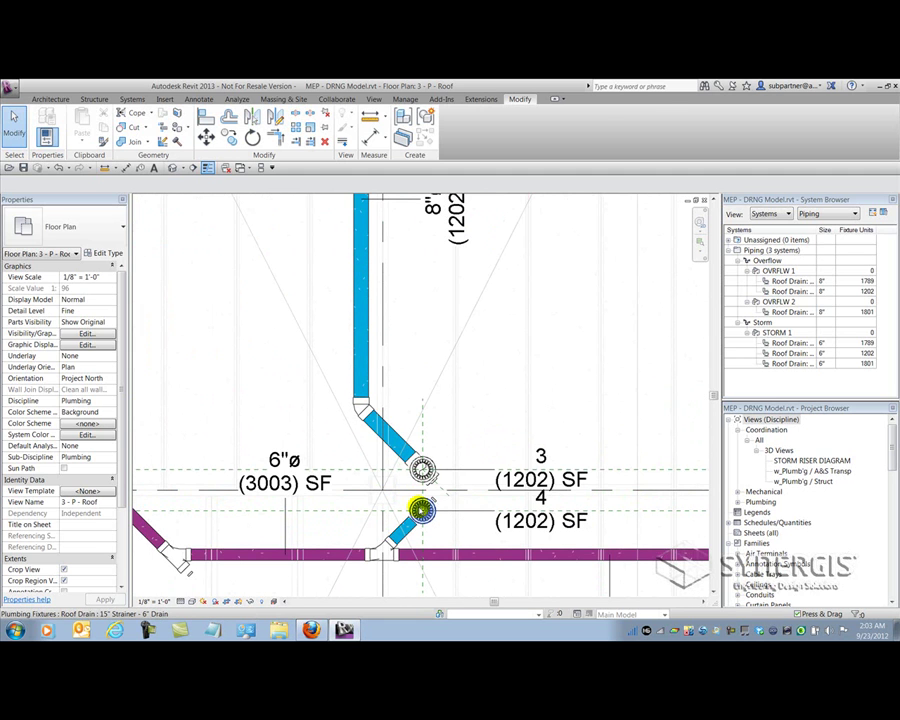
pyautogui.click(422, 510)
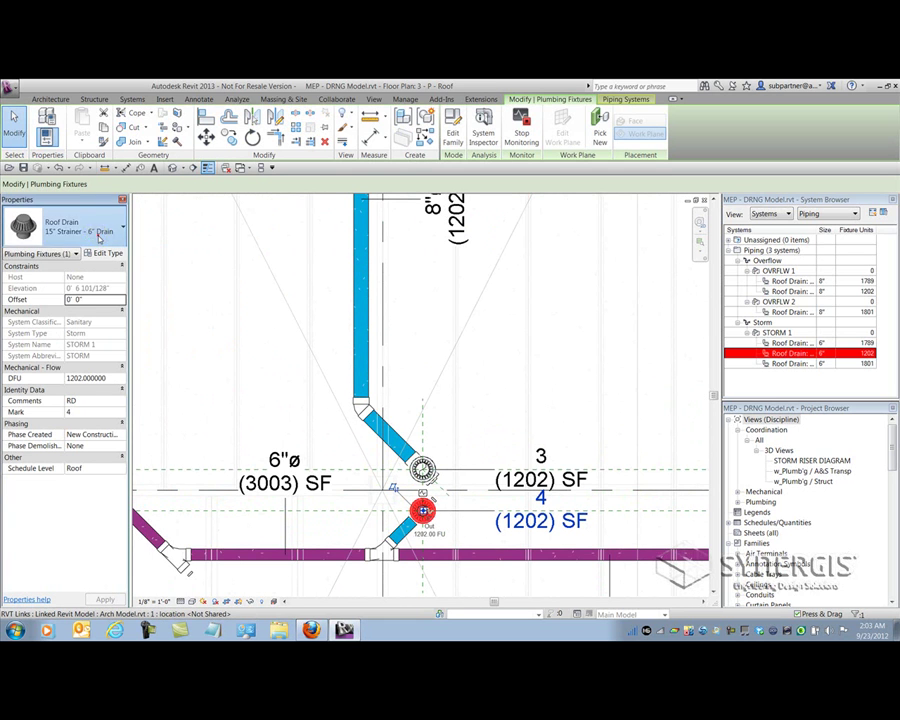
pyautogui.click(99, 237)
pyautogui.click(78, 279)
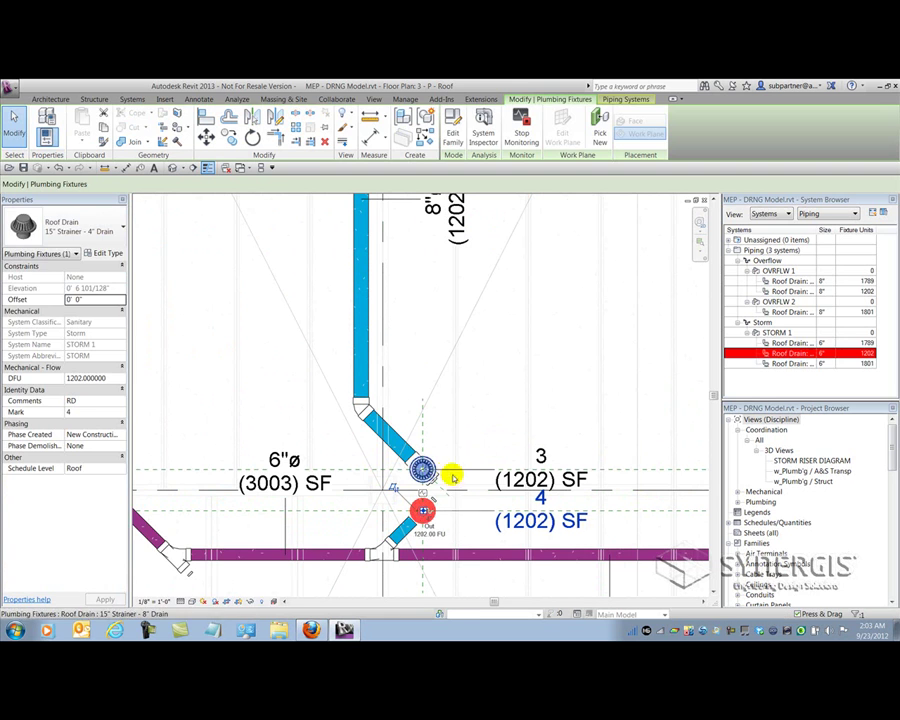
pyautogui.click(472, 450)
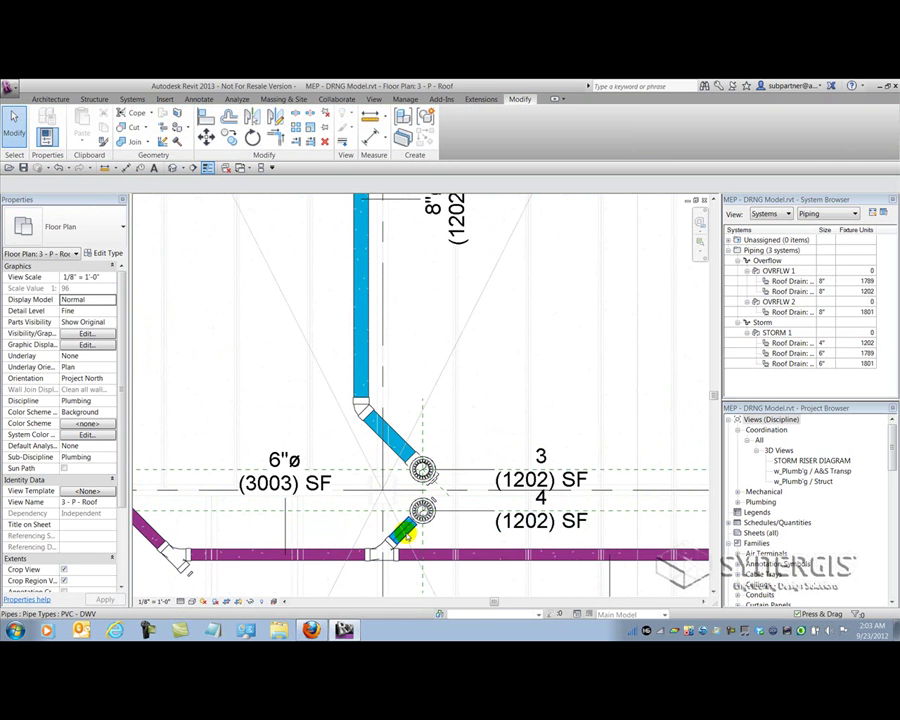
# Step: Set the short branch piping from drain 4 to the storm main to a 4" diameter, excluding the drain itself
pyautogui.click(407, 536)
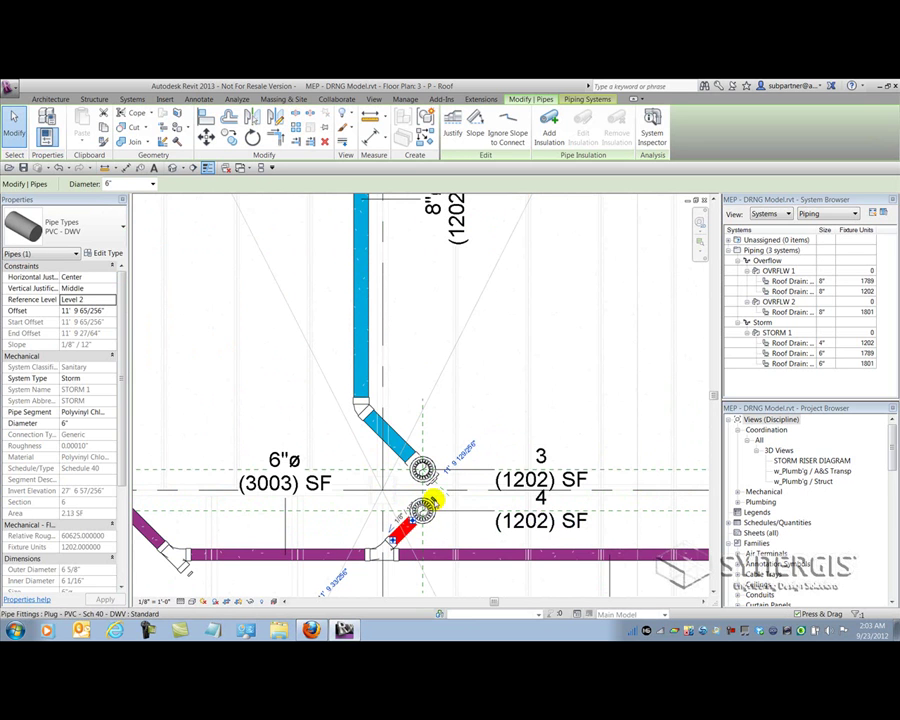
pyautogui.keyDown('ctrl'); pyautogui.click(444, 509); pyautogui.keyUp('ctrl')
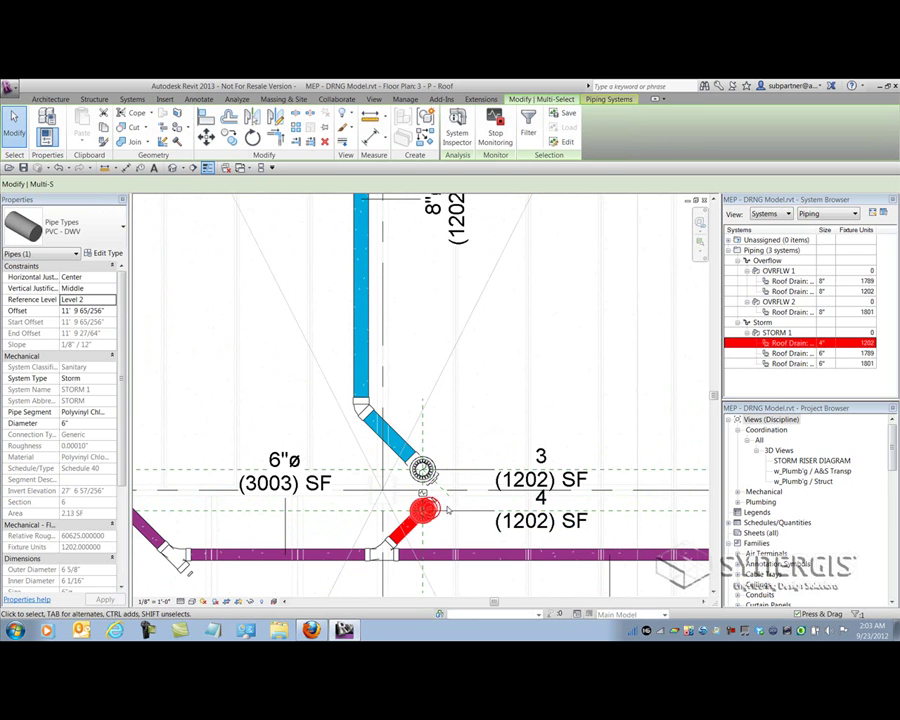
pyautogui.keyDown('ctrl'); pyautogui.click(435, 500); pyautogui.keyUp('ctrl')
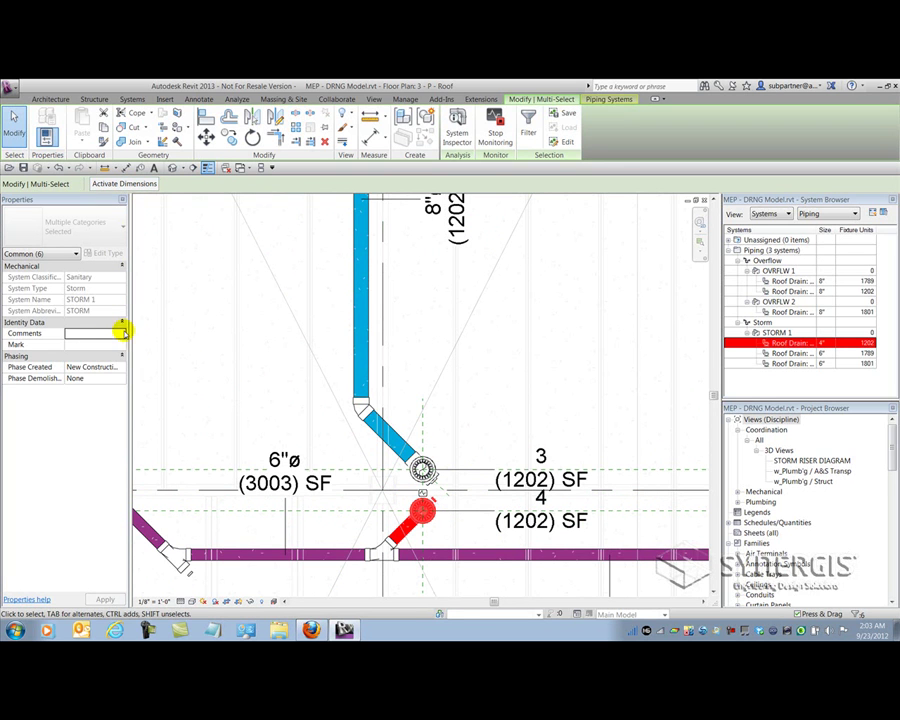
pyautogui.click(527, 135)
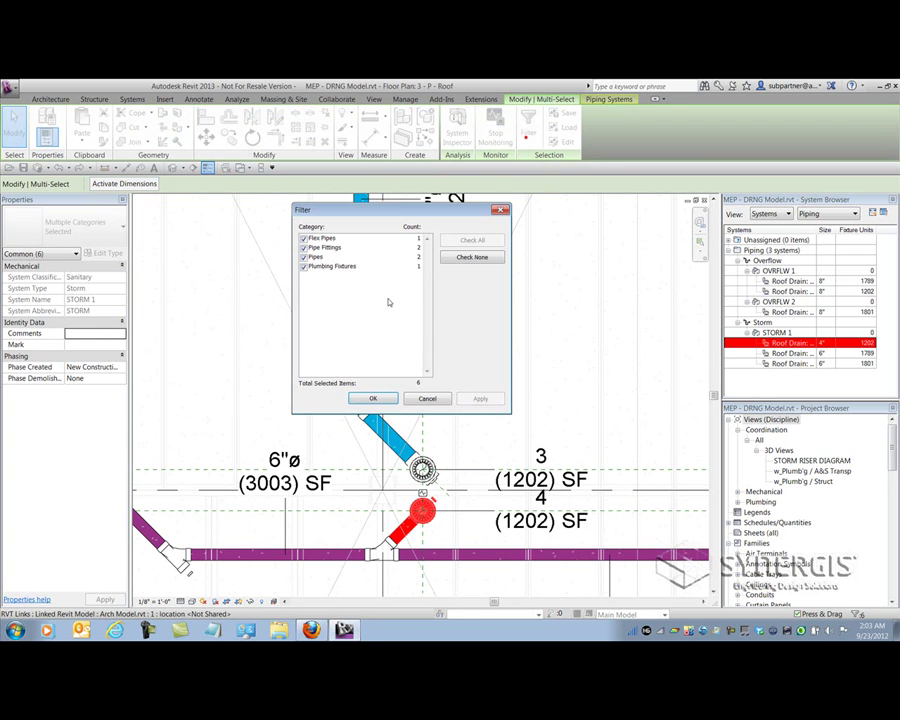
pyautogui.click(303, 266)
pyautogui.click(373, 398)
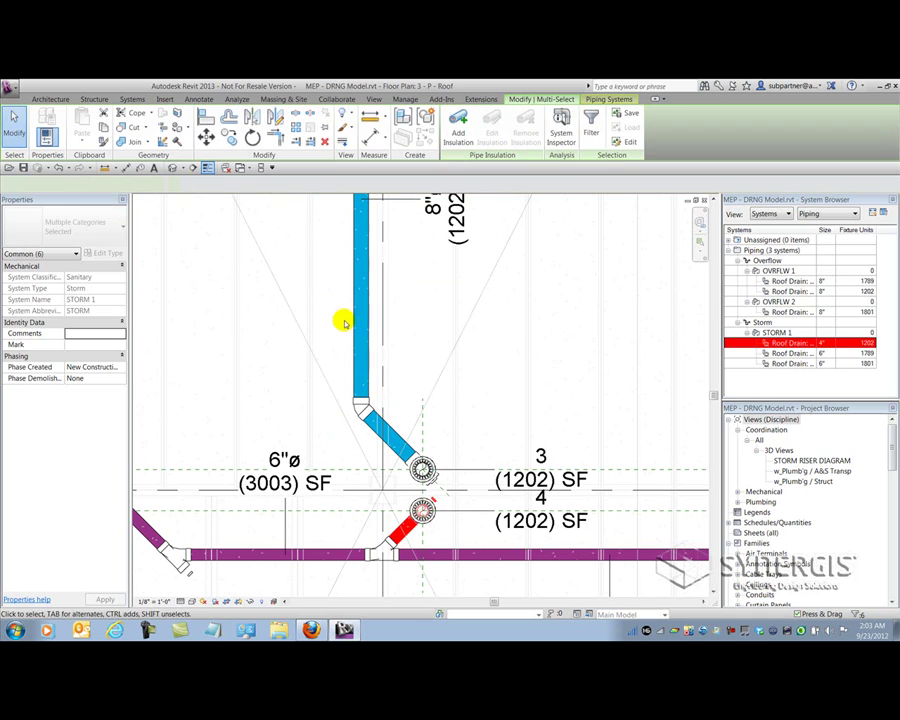
pyautogui.click(178, 185)
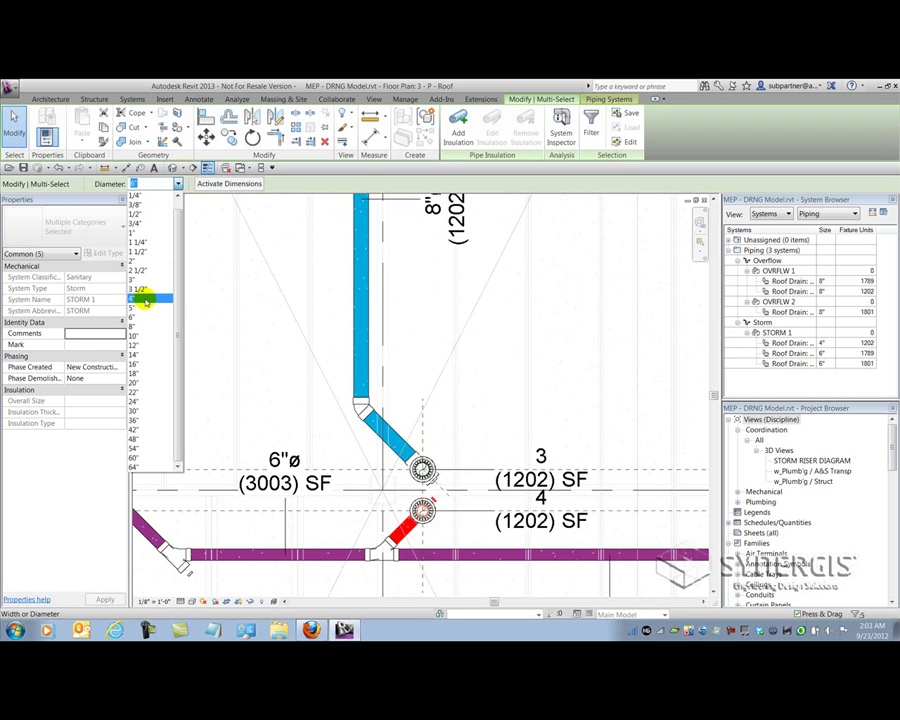
pyautogui.click(142, 301)
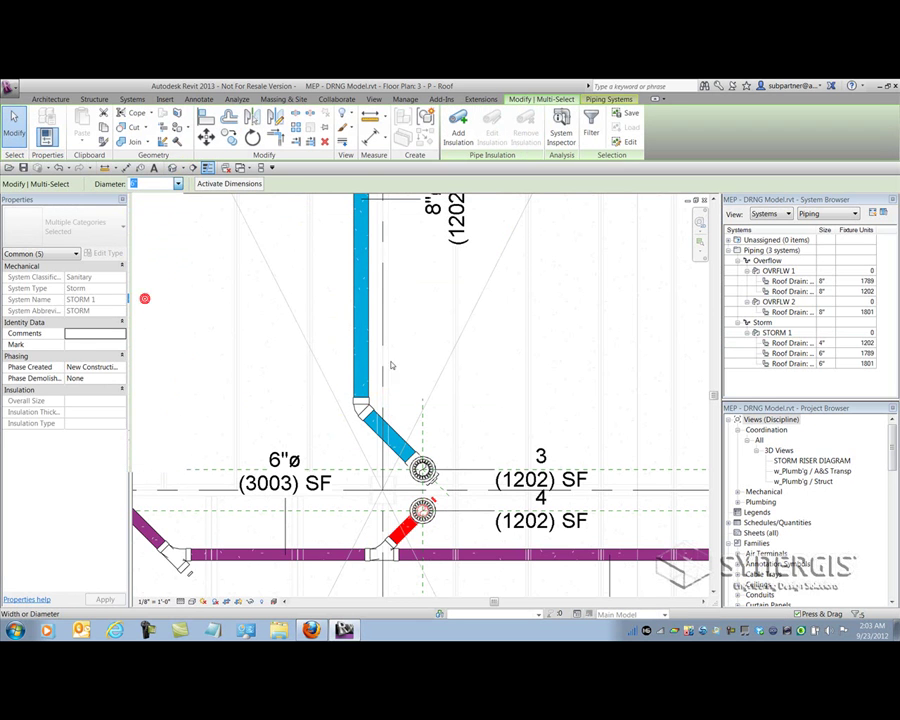
pyautogui.click(488, 430)
# Step: Switch to the Section 1 view and examine the size and area tags on the vertical storm and overflow pipes
pyautogui.scroll(-4, 493, 432)
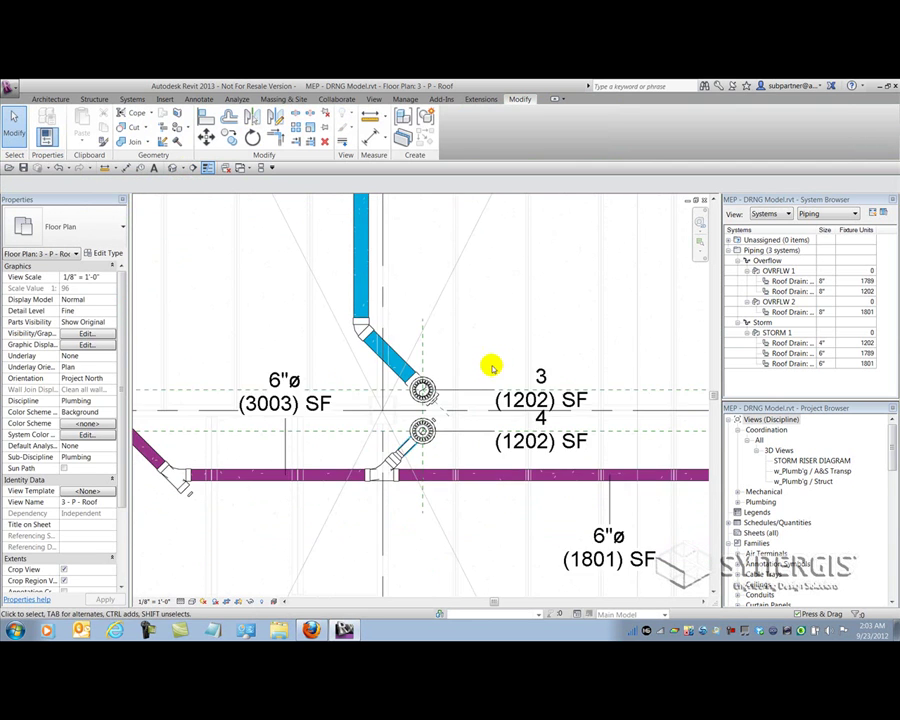
pyautogui.scroll(-4, 484, 390)
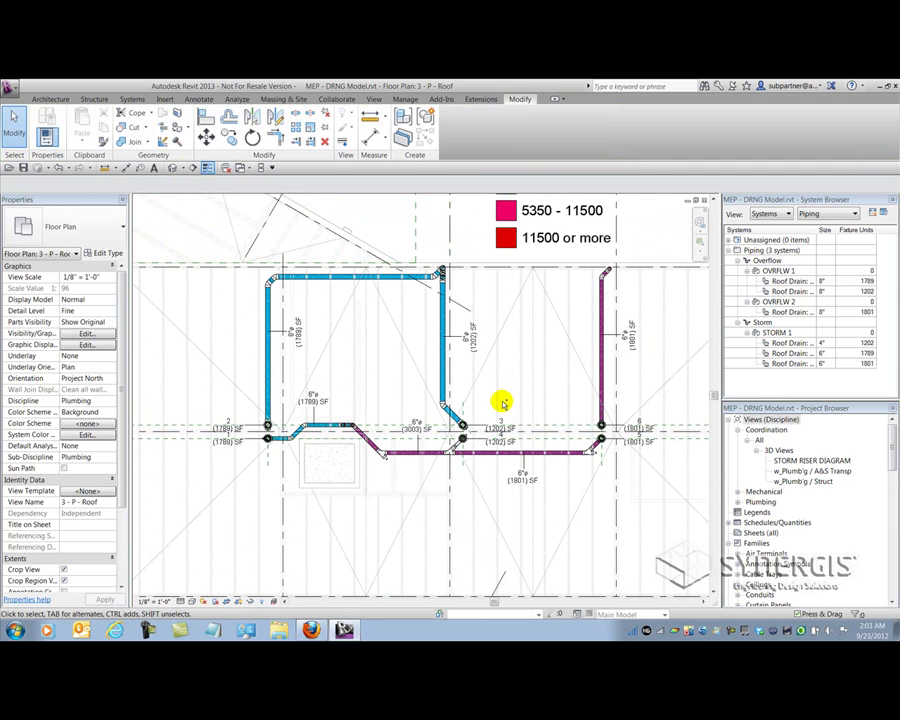
pyautogui.hotkey('ctrl', 'Tab')
pyautogui.hotkey('ctrl', 'Tab')
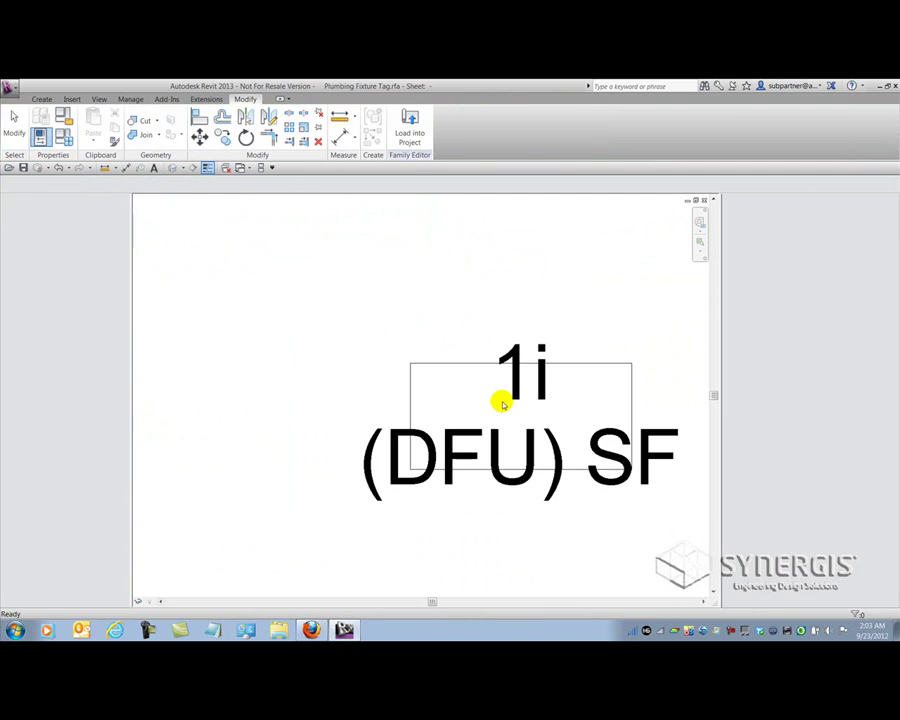
pyautogui.hotkey('ctrl', 'Tab')
pyautogui.moveTo(420, 356); pyautogui.dragTo(318, 330, button='middle')
pyautogui.scroll(-3, 317, 329)
pyautogui.moveTo(357, 367); pyautogui.dragTo(357, 321, button='middle')
pyautogui.scroll(-2, 381, 416)
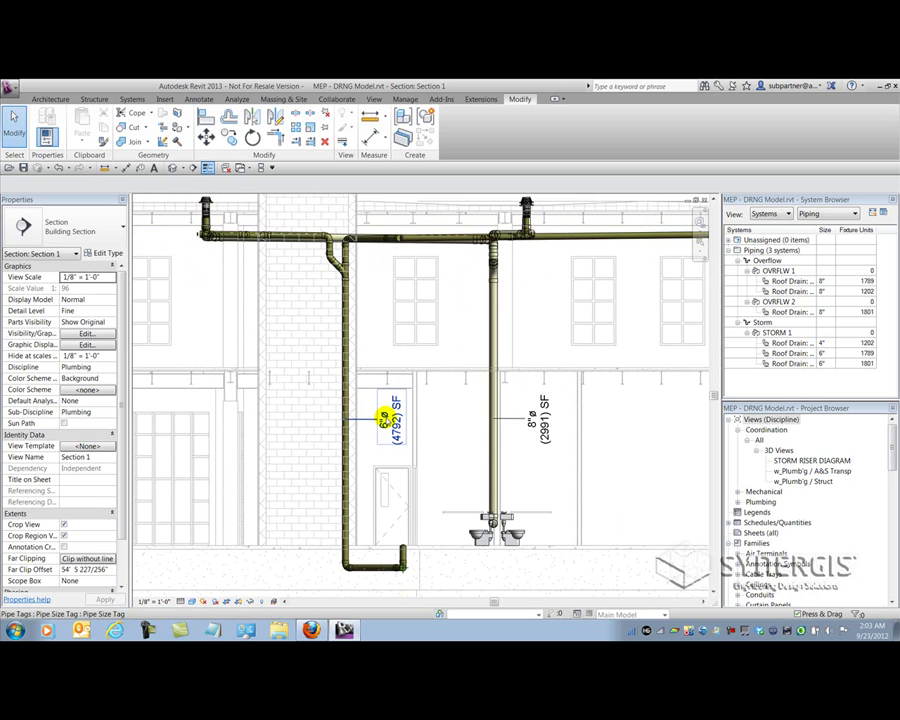
pyautogui.moveTo(388, 418); pyautogui.dragTo(577, 418, button='middle')
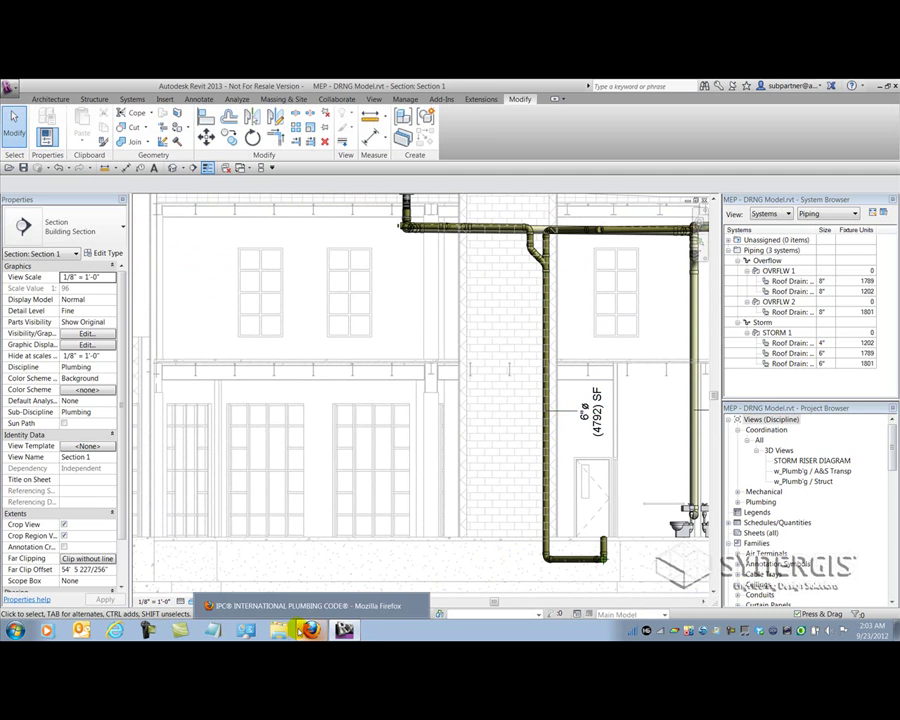
# Step: Switch to Firefox, consult Table 1106.2(1) on circular vertical conductor and leader sizes for the storm riser, and return to Revit
pyautogui.click(311, 630)
pyautogui.moveTo(440, 347); pyautogui.dragTo(441, 345)
pyautogui.scroll(4, 340, 397)
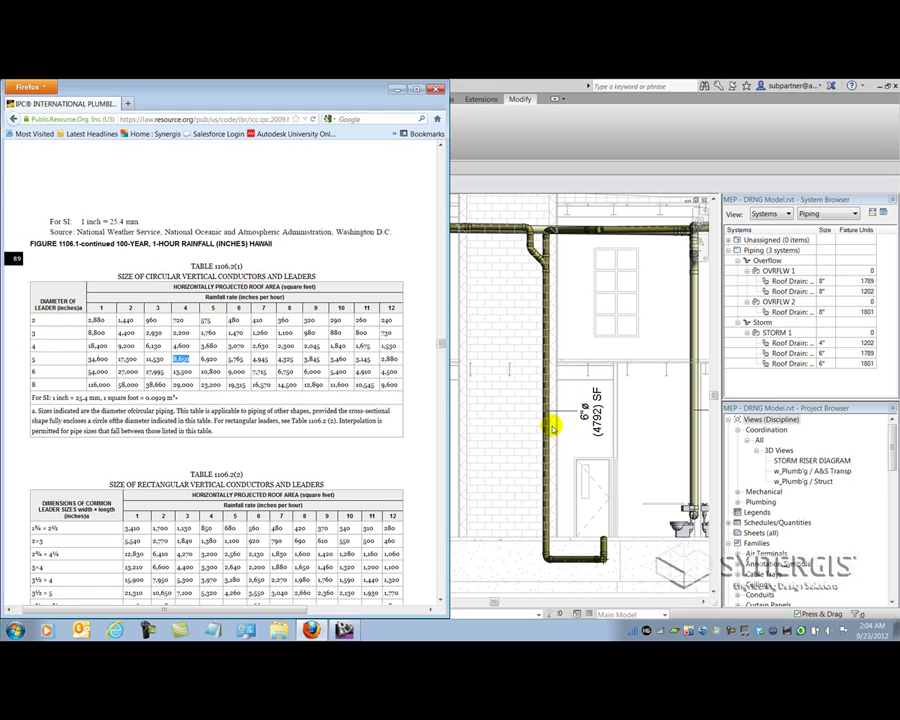
pyautogui.click(434, 91)
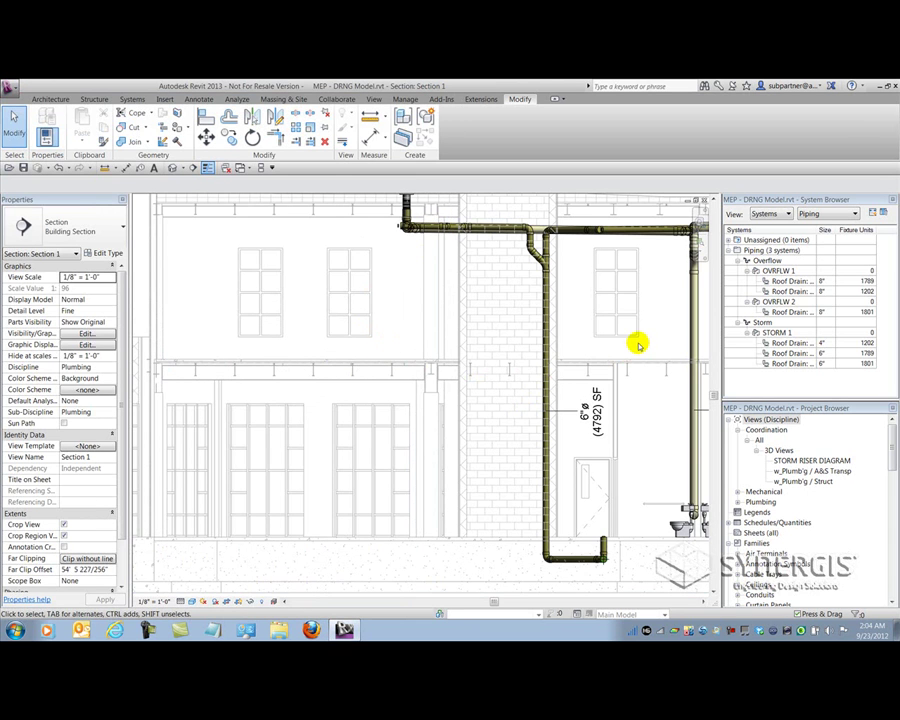
# Step: View all vertical pipes in the section, and open the w_PIPE SYSTEM SIZING schedule to review the coverage per system
pyautogui.scroll(-2, 636, 346)
pyautogui.moveTo(636, 346); pyautogui.dragTo(478, 416, button='middle')
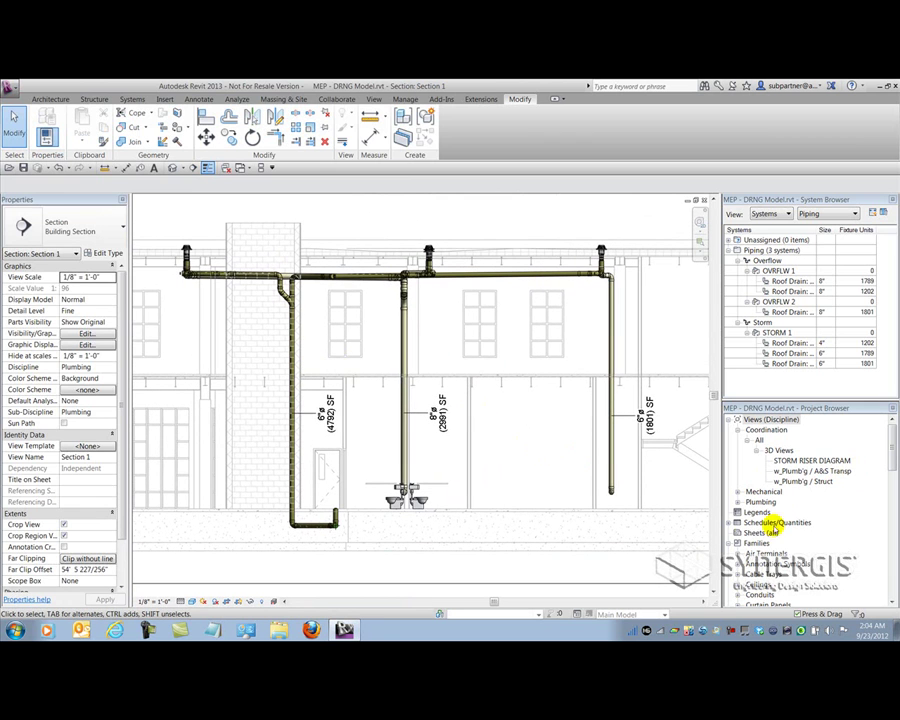
pyautogui.click(737, 522)
pyautogui.click(778, 533)
pyautogui.doubleClick(778, 533)
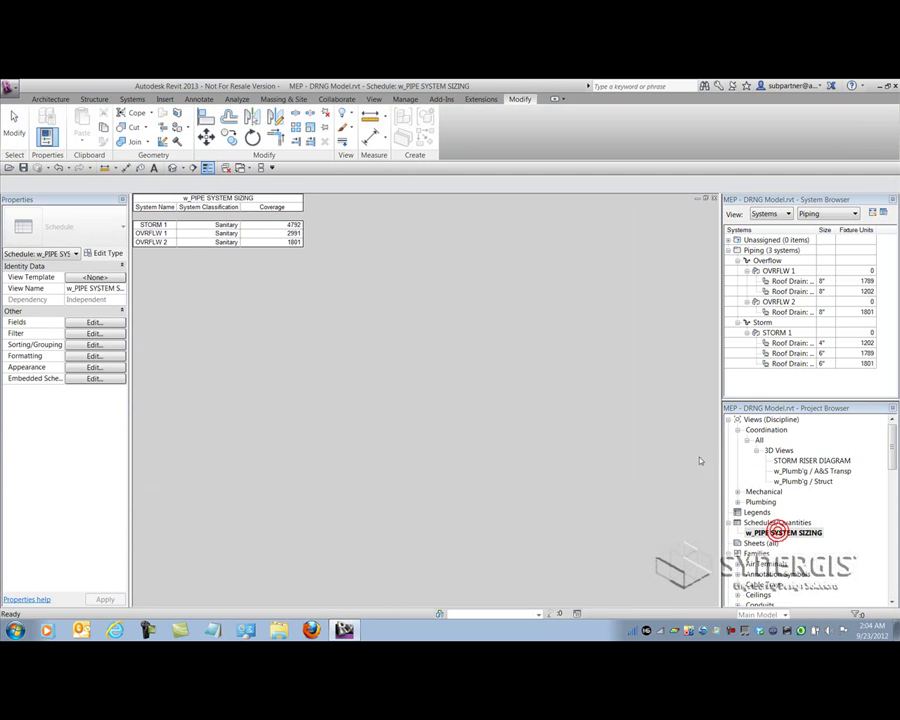